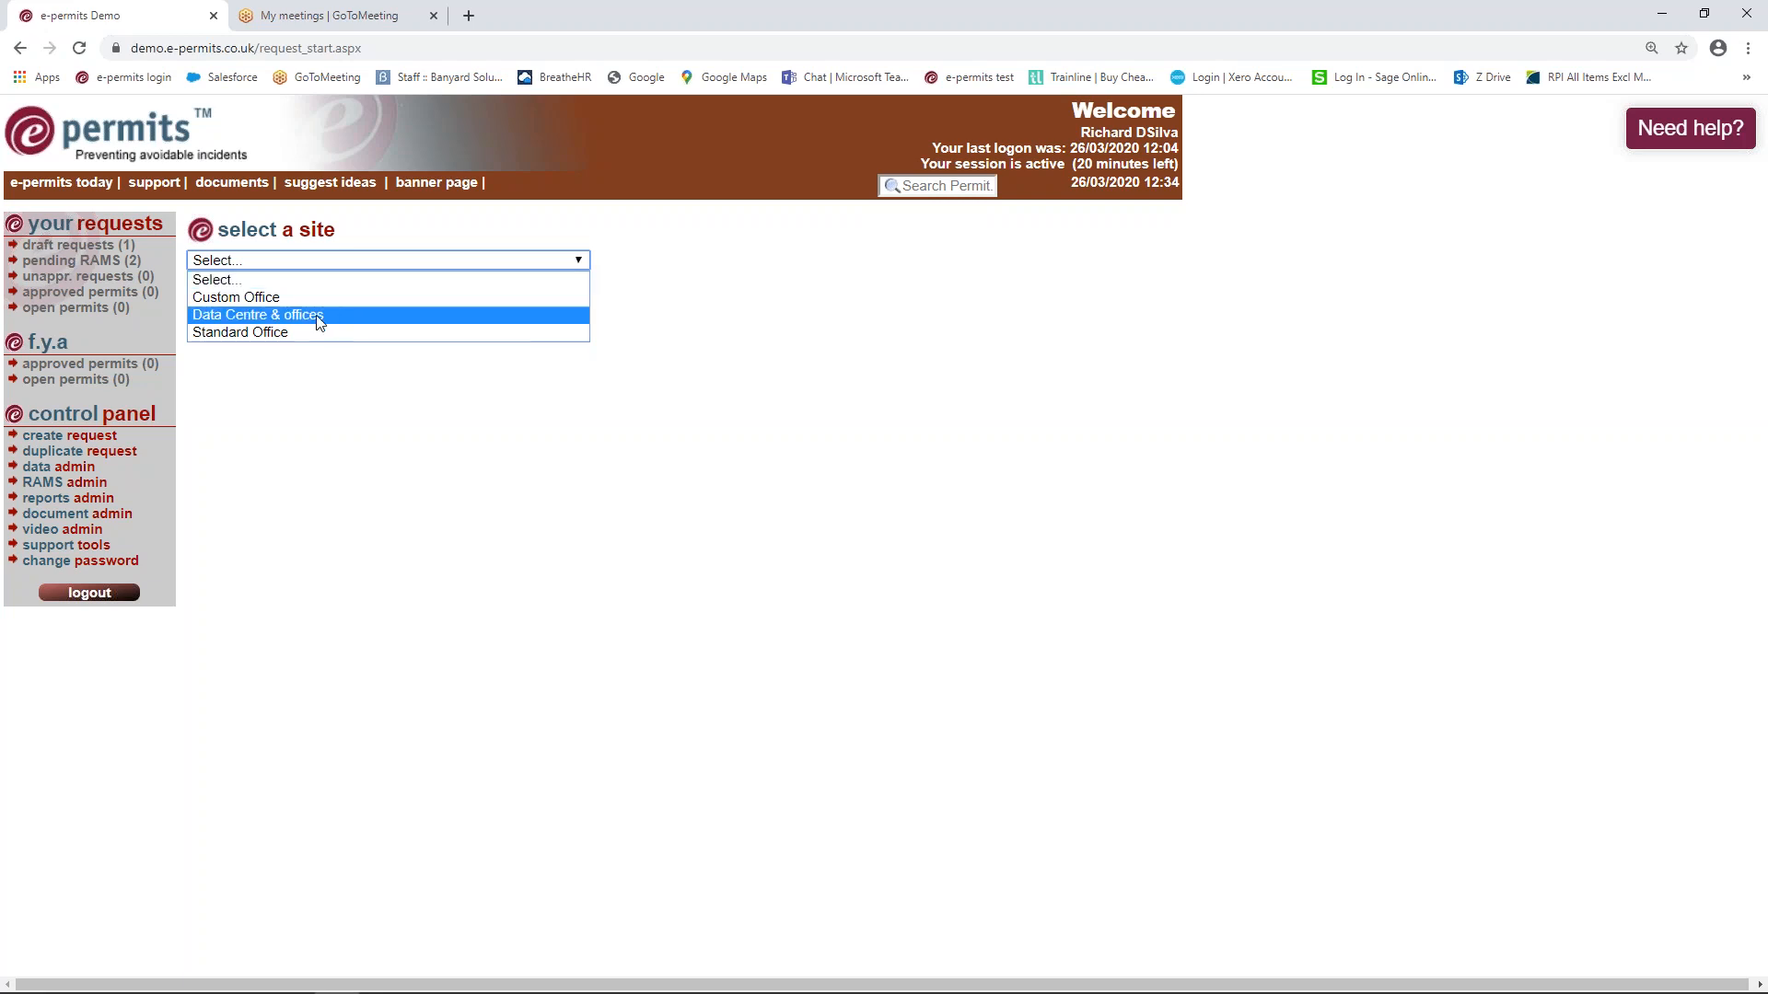
Choose Custom Office as the site and FM Company Ltd as the managing company
left_click(266, 298)
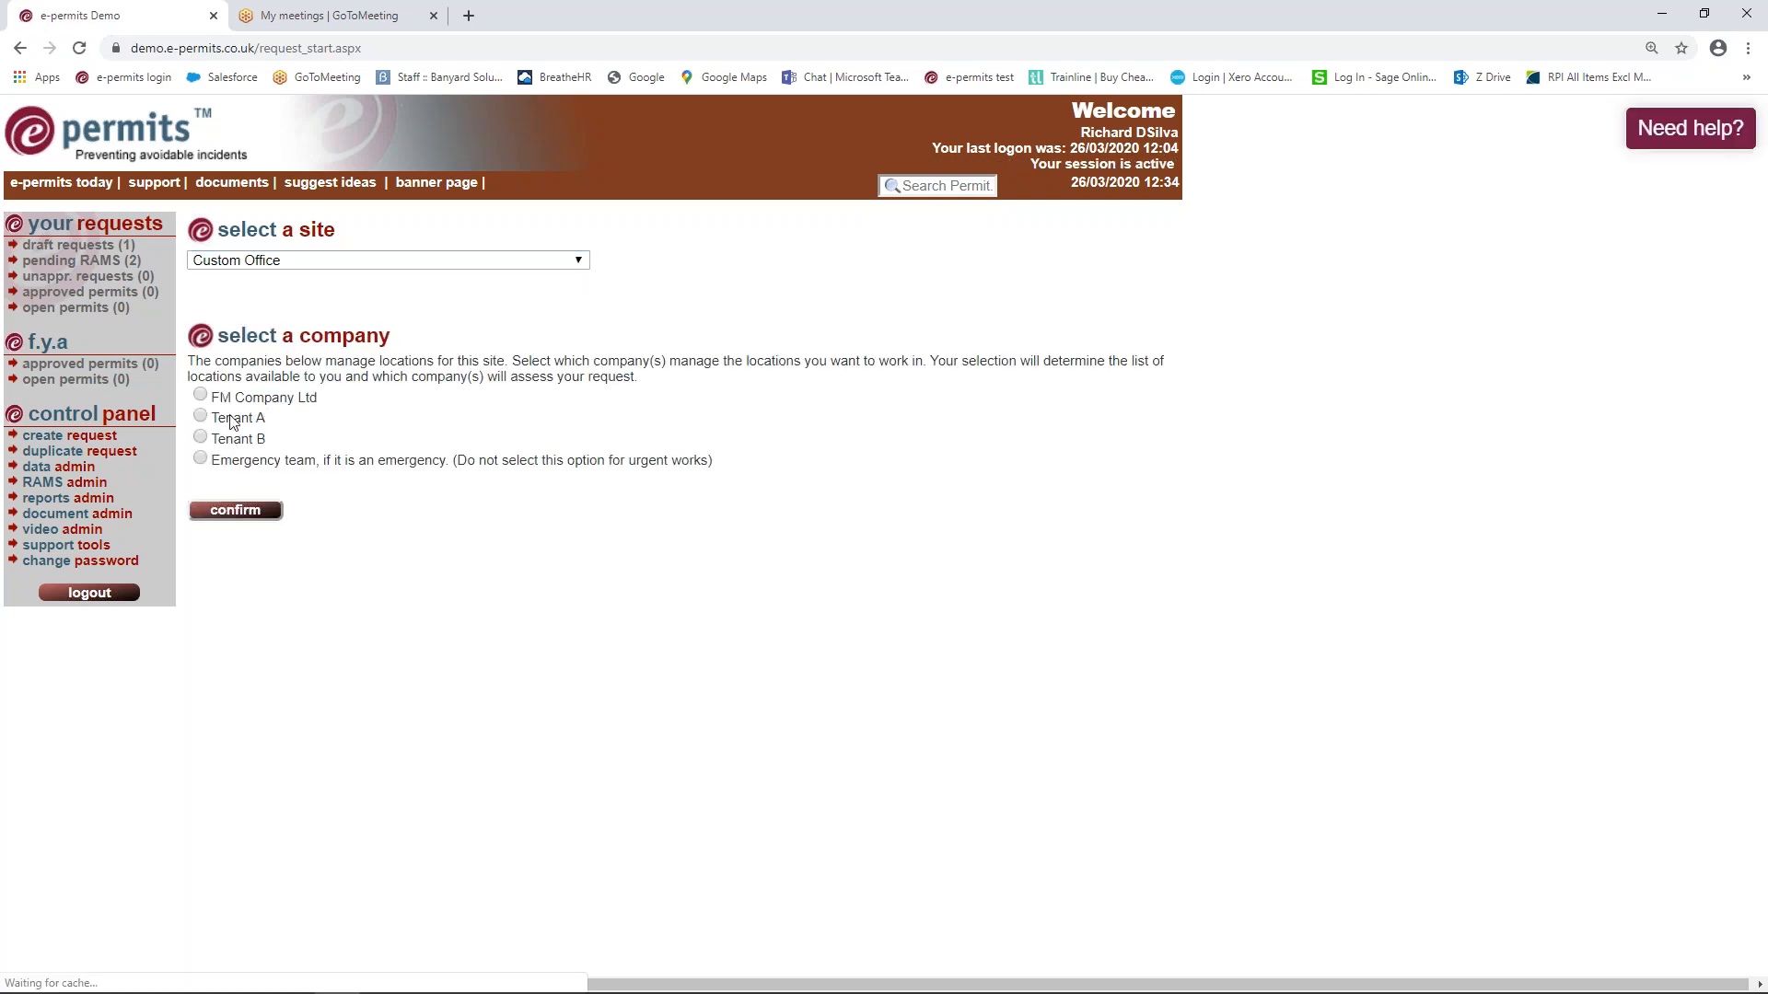
left_click(200, 395)
left_click(236, 511)
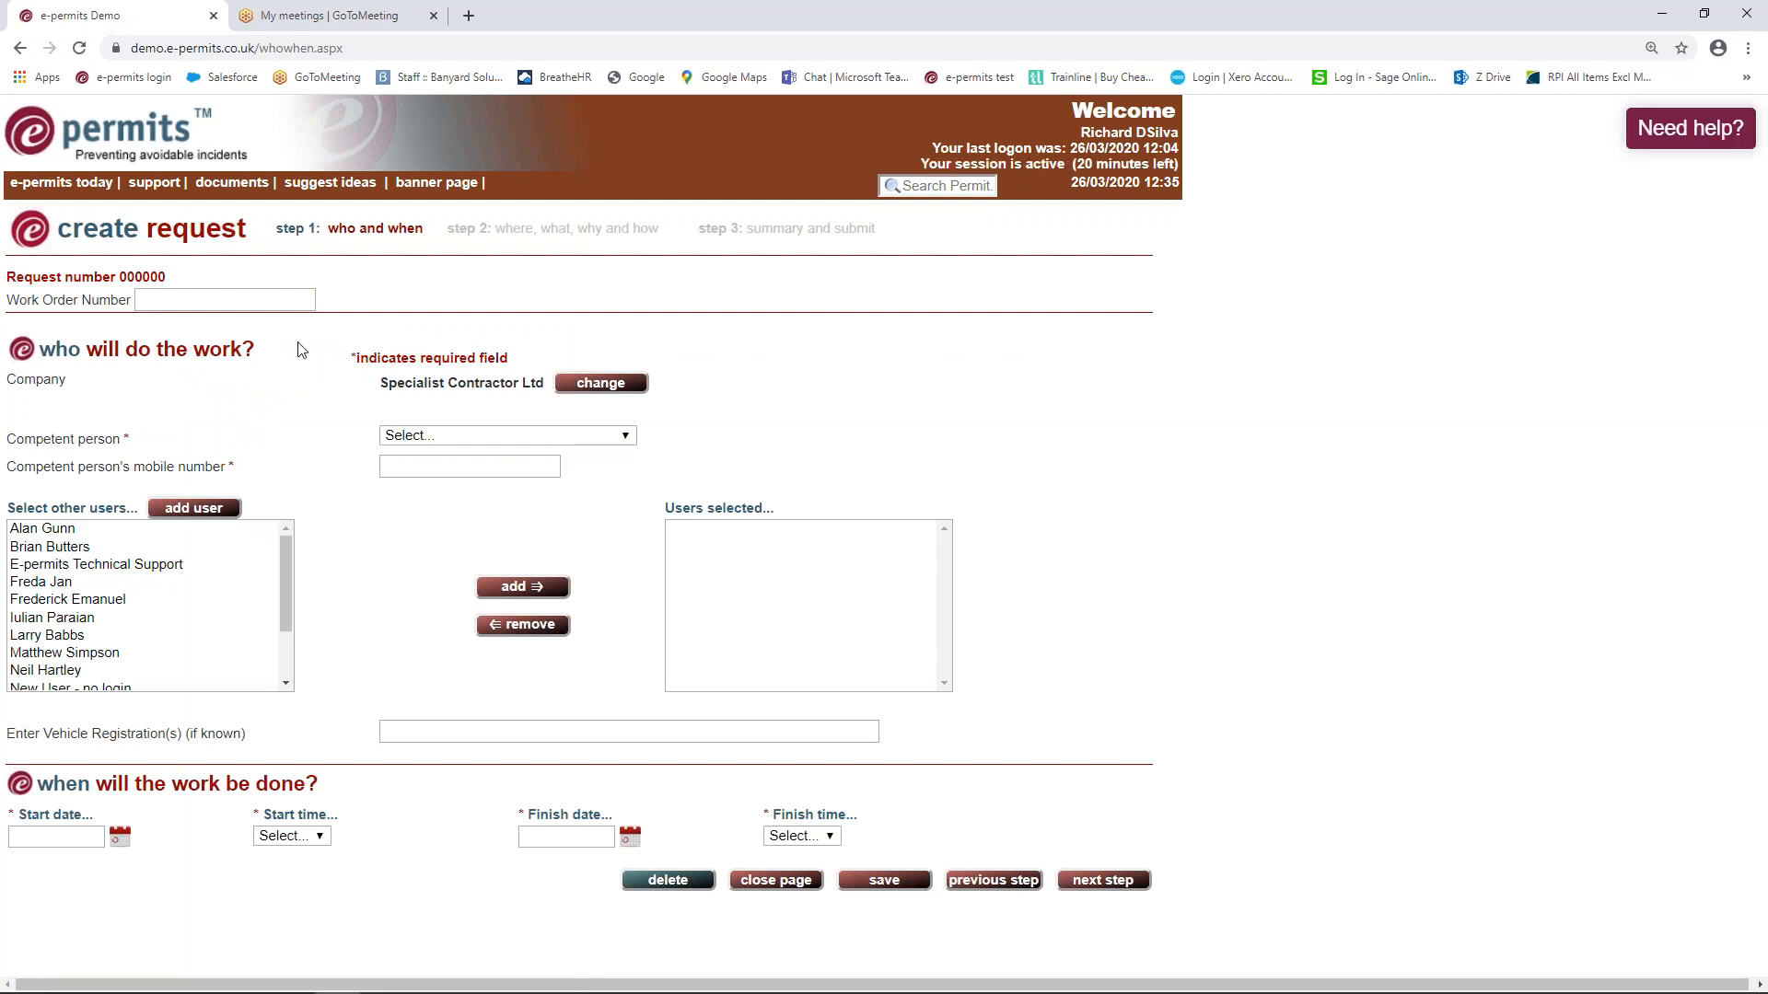
Fill in work order C10986725, the competent person, an extra permit user and the vehicle registration
left_click(291, 302)
left_click(236, 337)
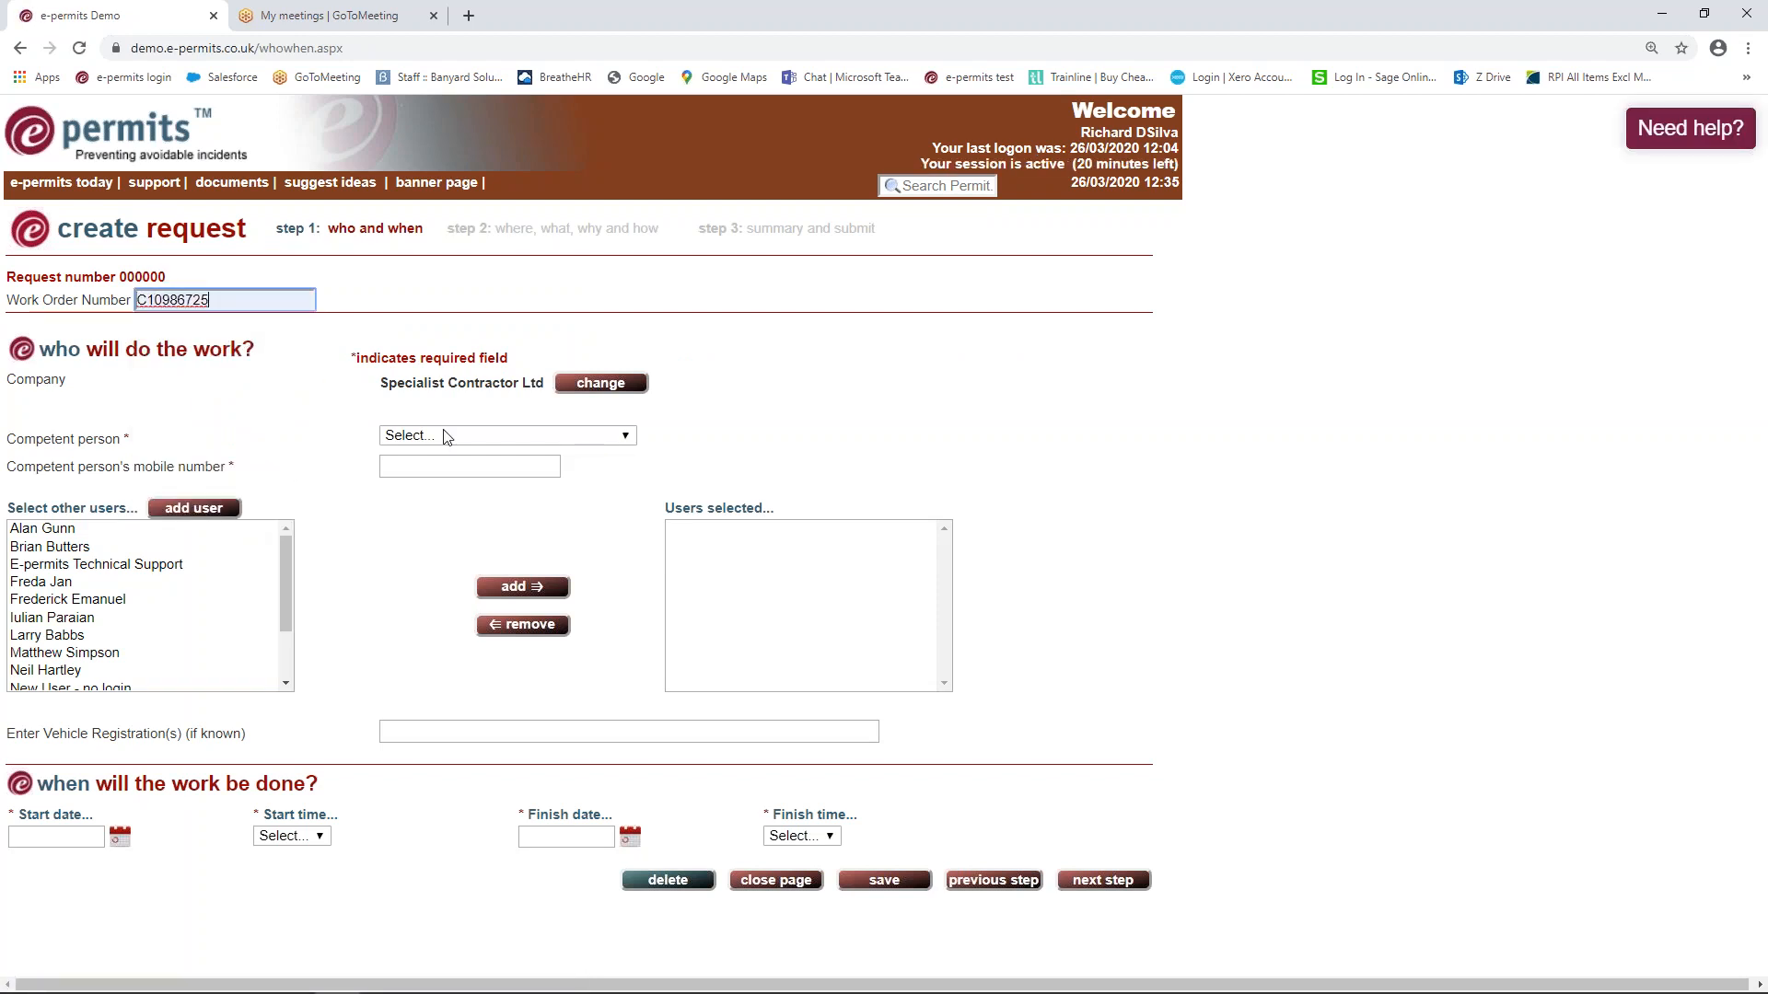
left_click(516, 438)
left_click(433, 578)
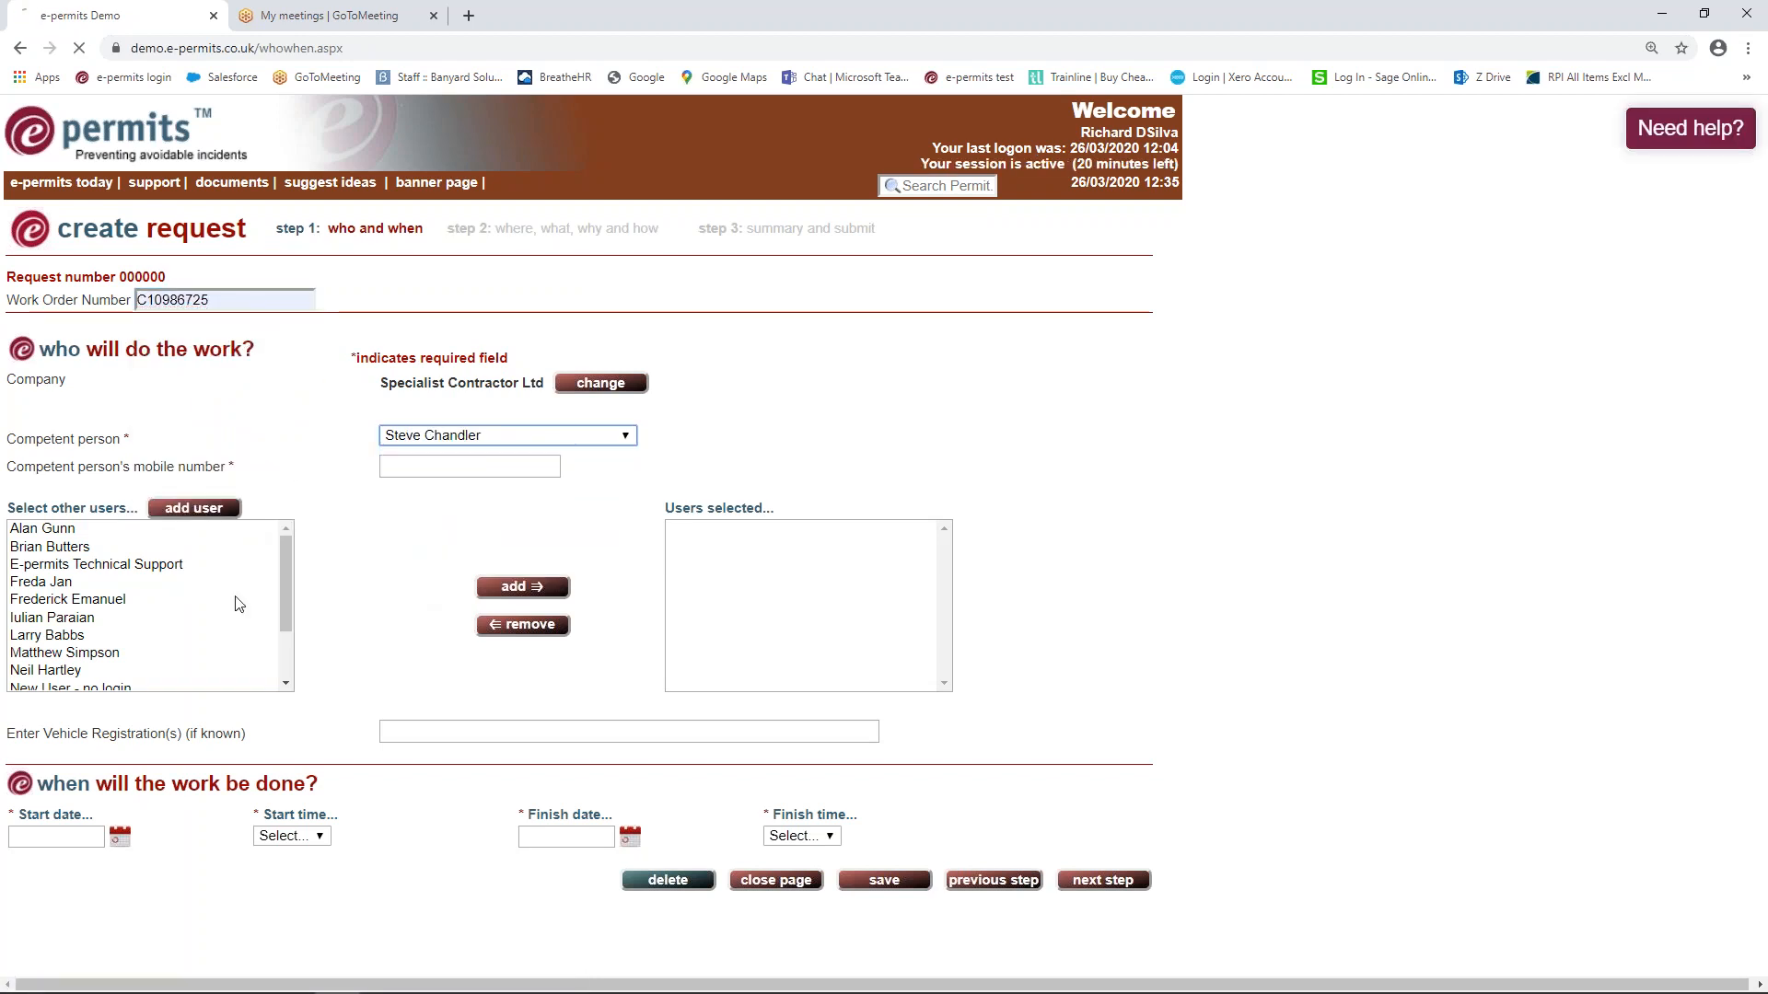
left_click(221, 600)
left_click(517, 587)
left_click(449, 734)
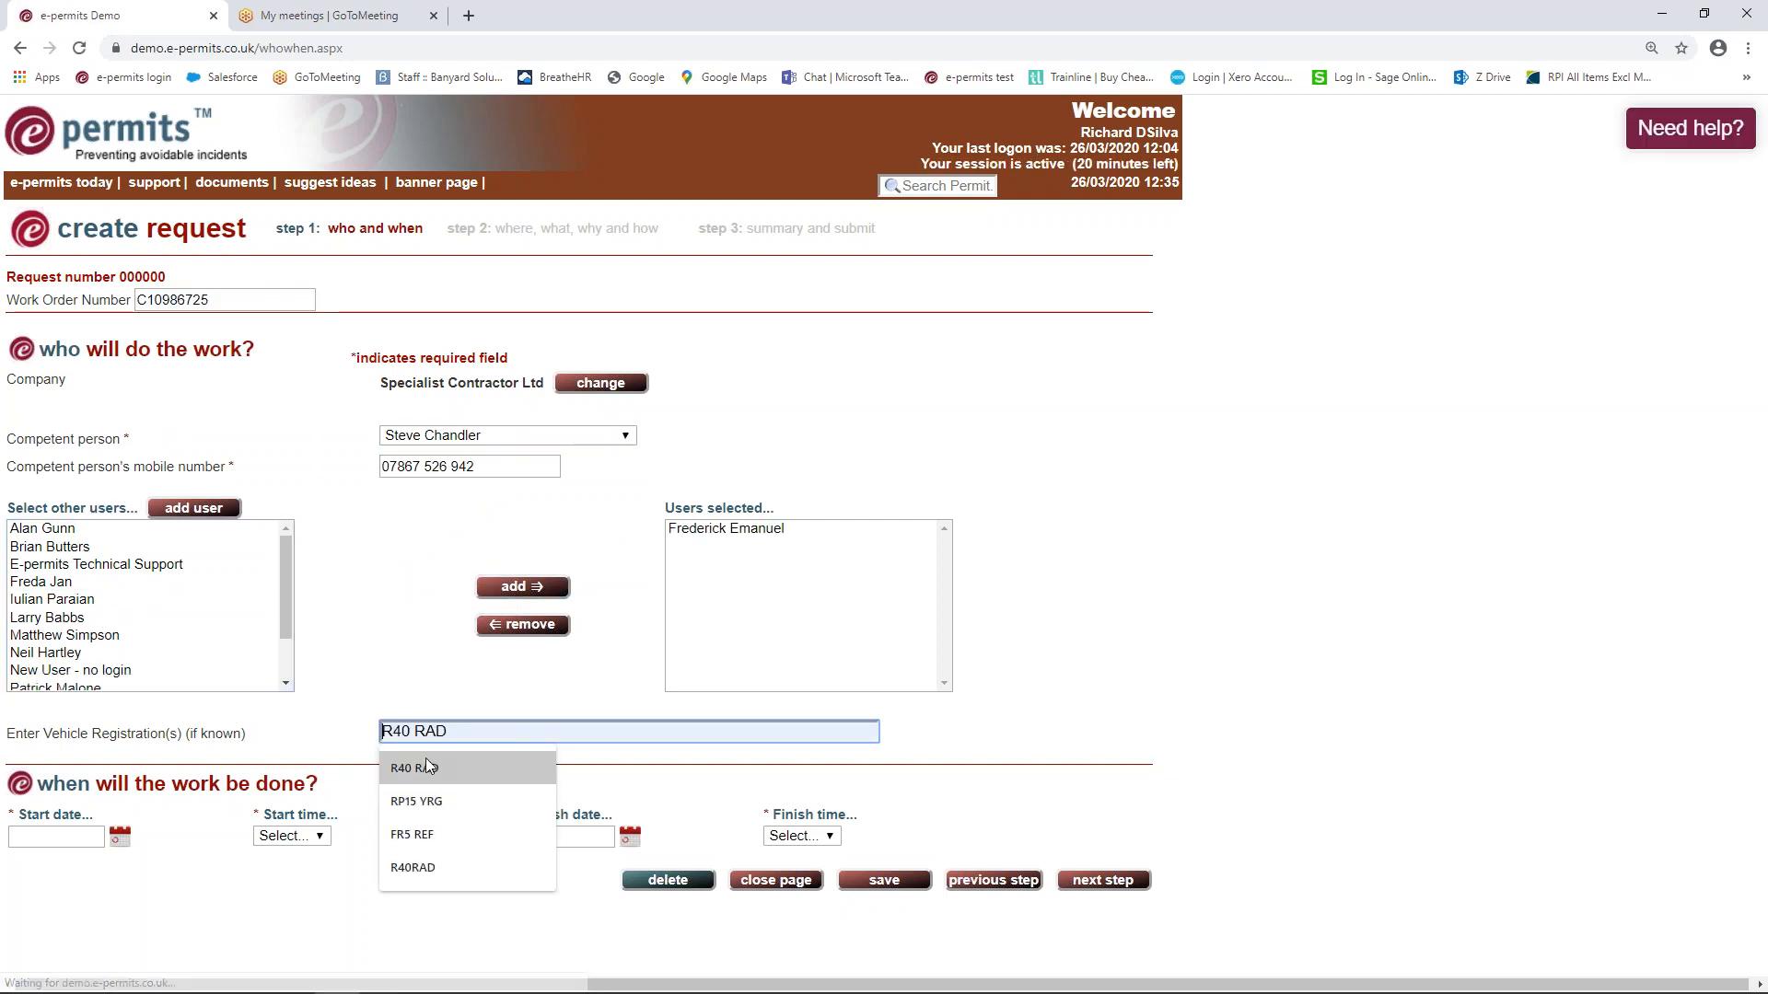
left_click(425, 765)
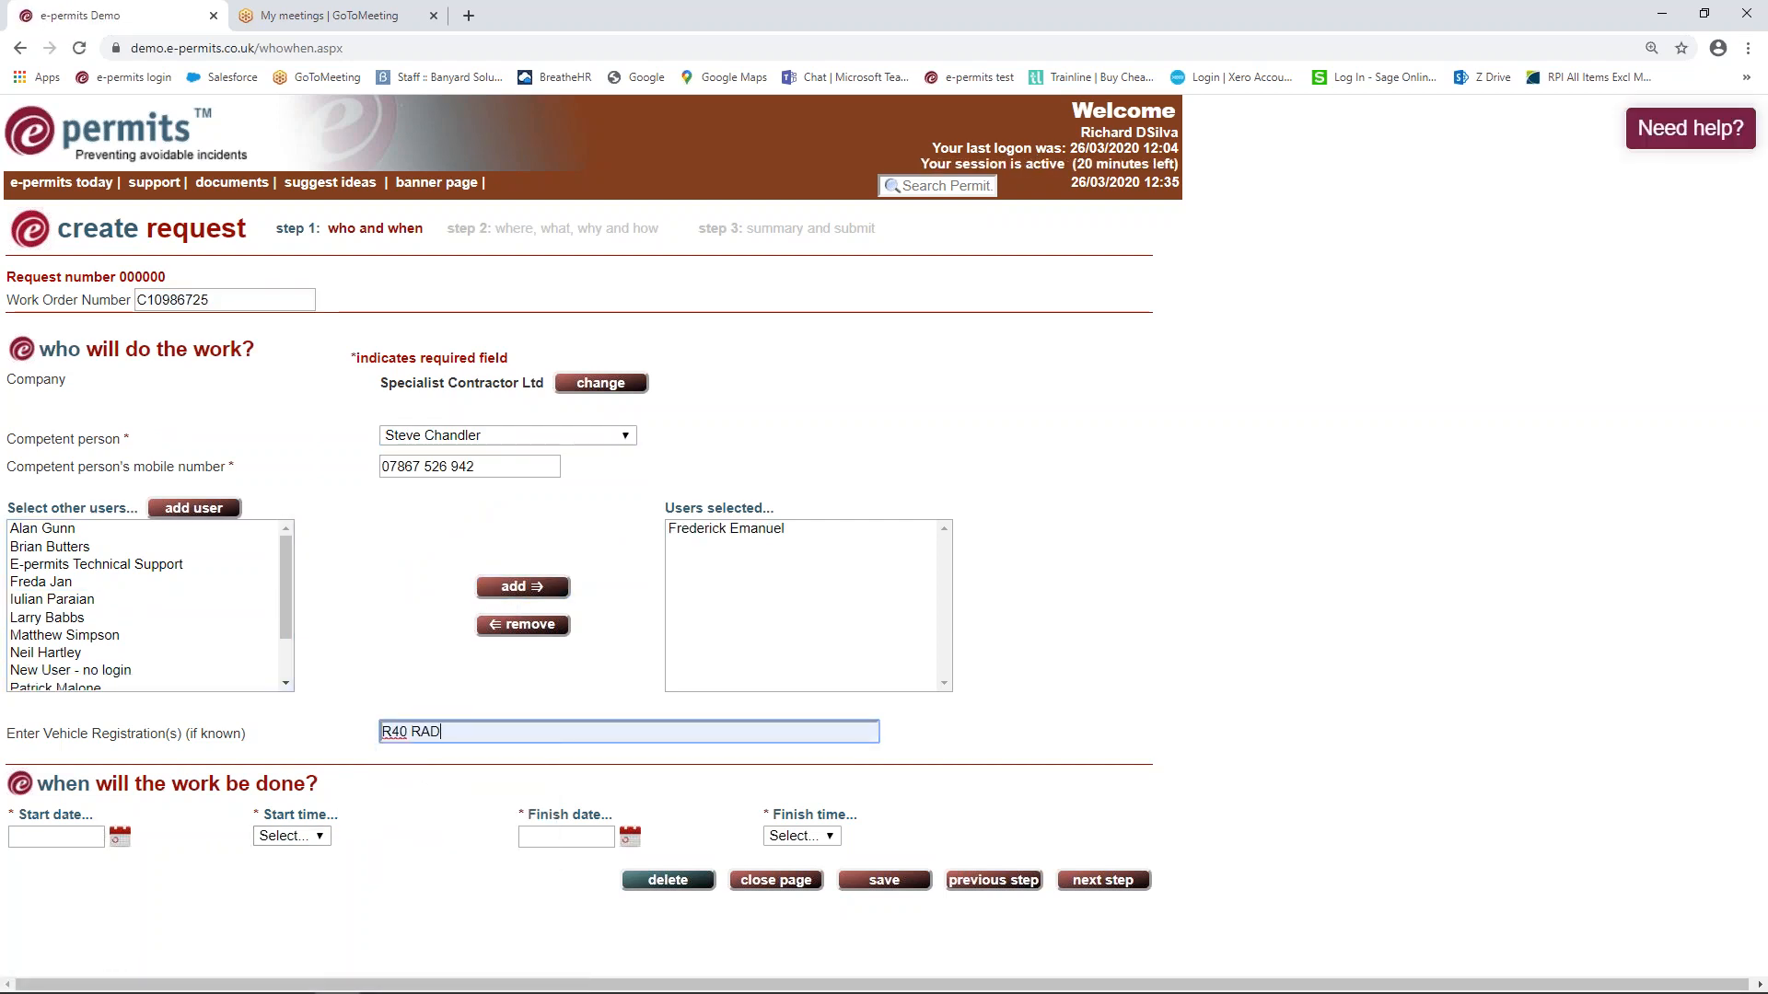
Schedule the work for 31/03/2020 from 09:00 to 16:00 and continue to step 2
left_click(119, 836)
left_click(122, 803)
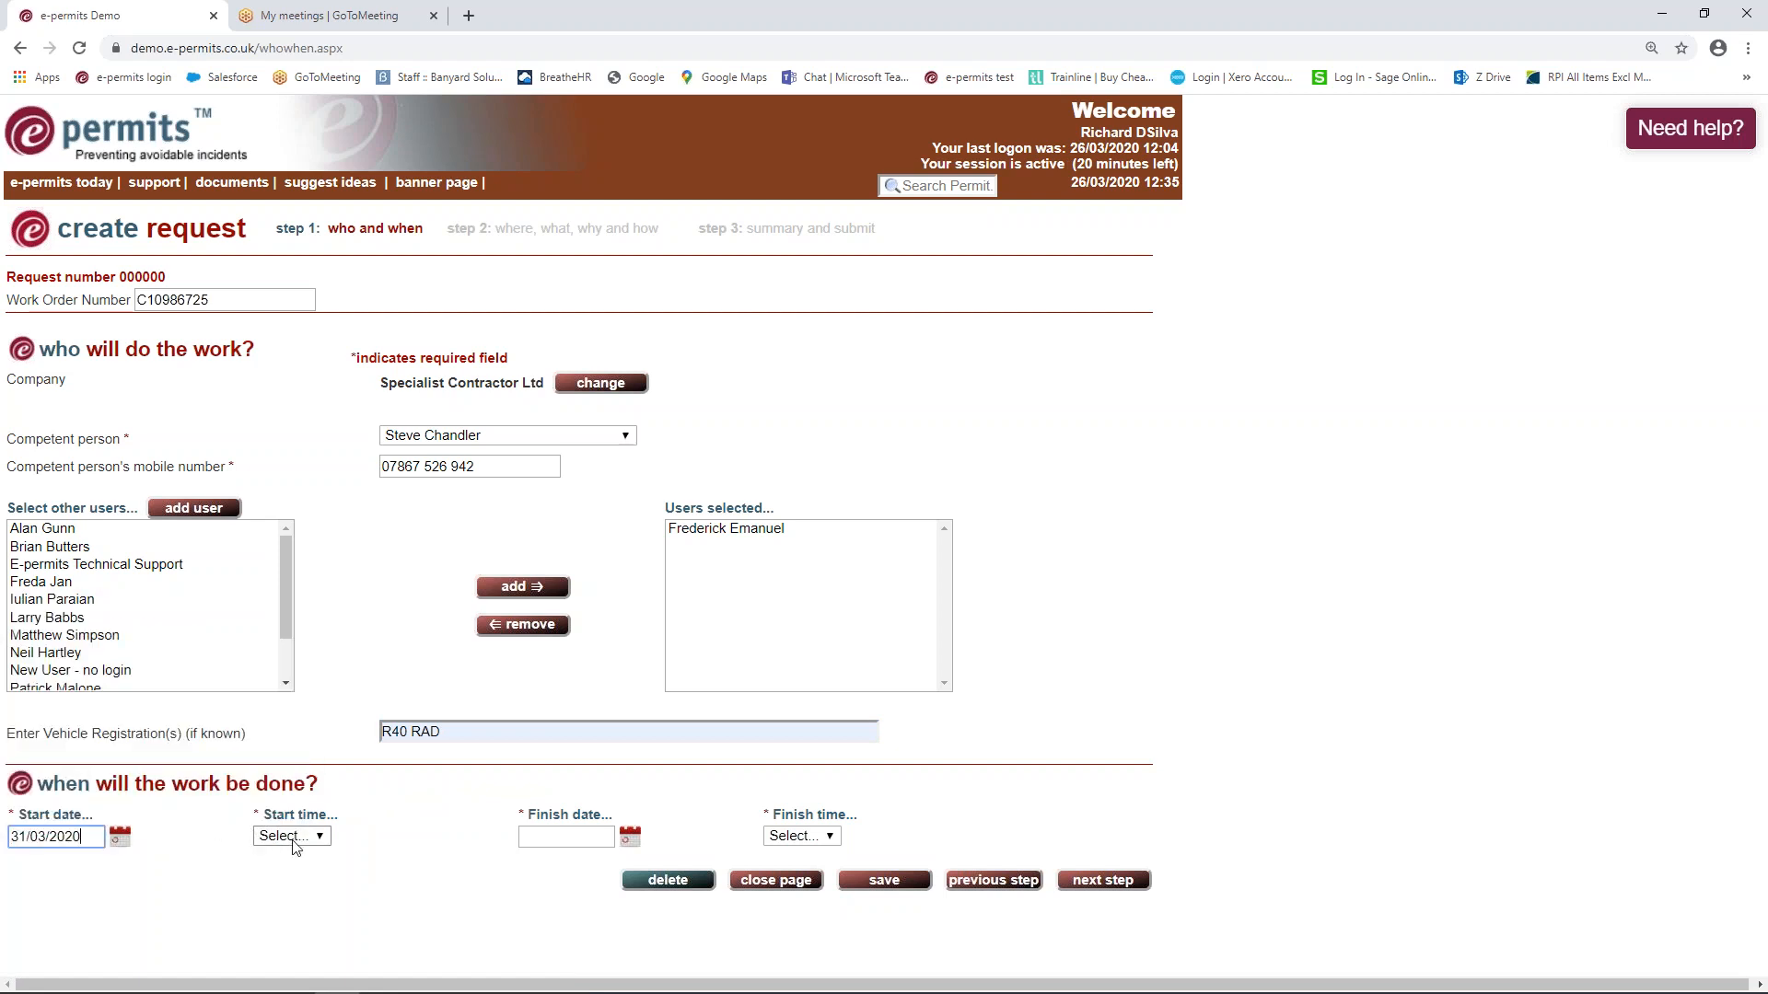
left_click(295, 840)
scroll(293, 799, "down", 1)
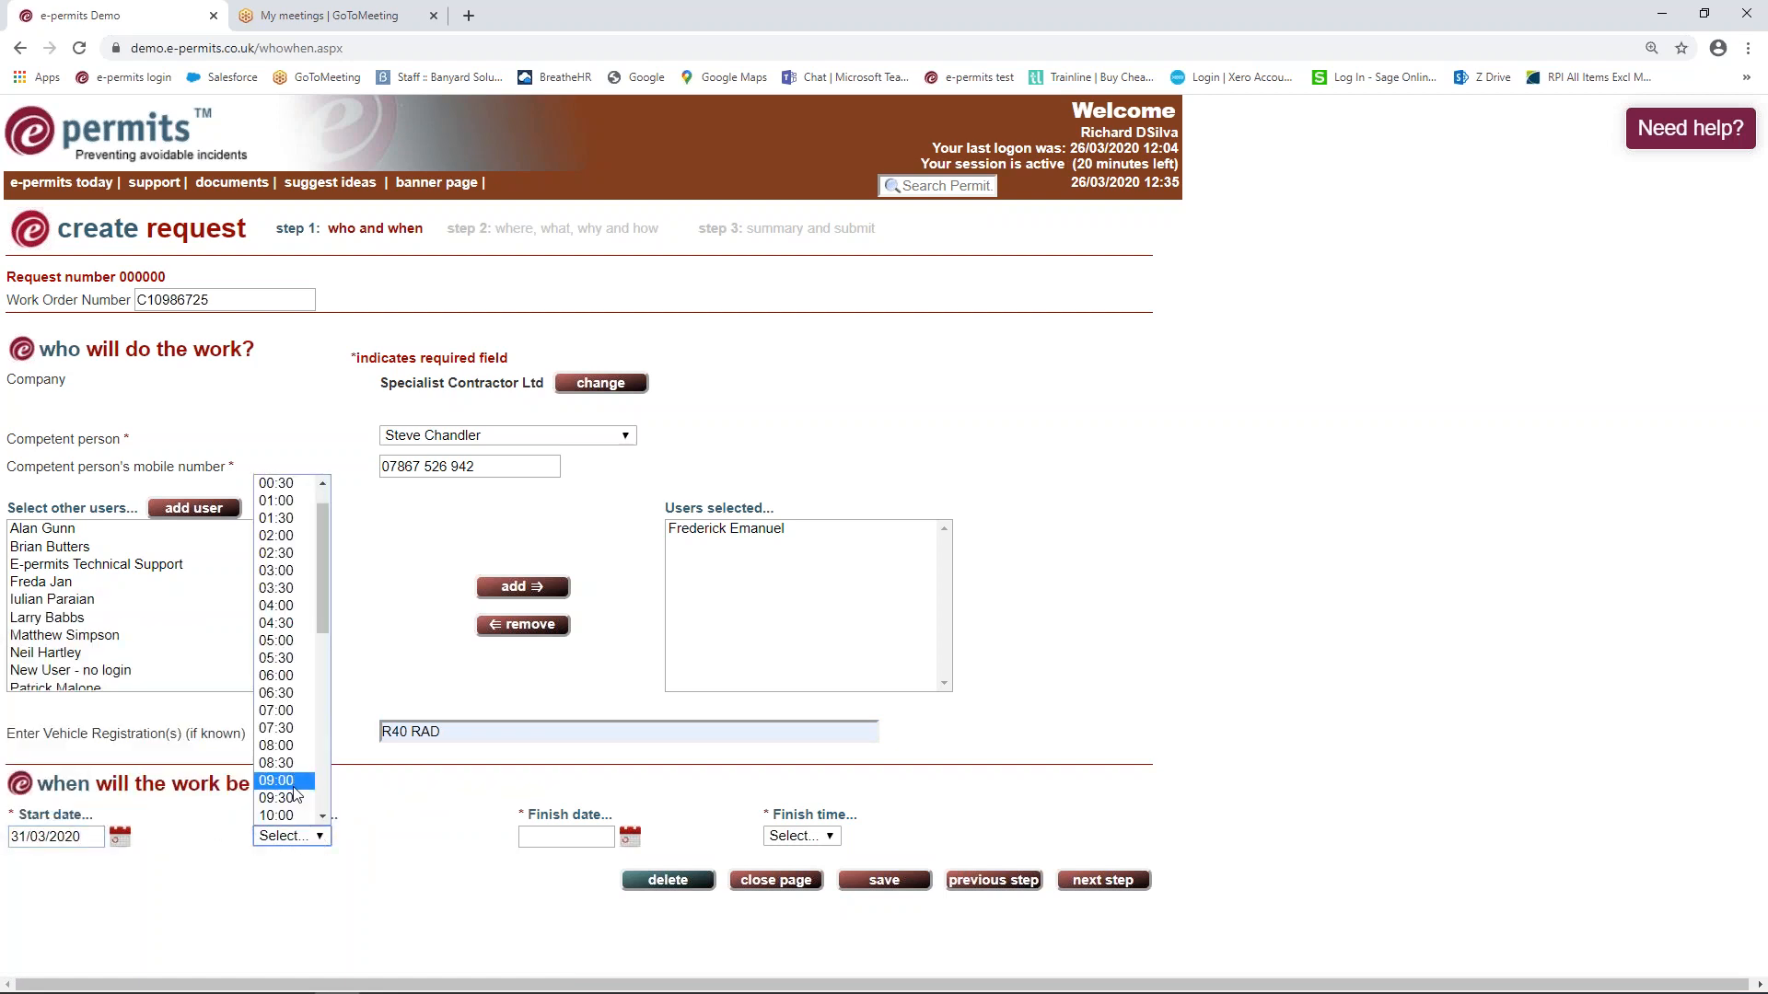
left_click(294, 790)
left_click(630, 836)
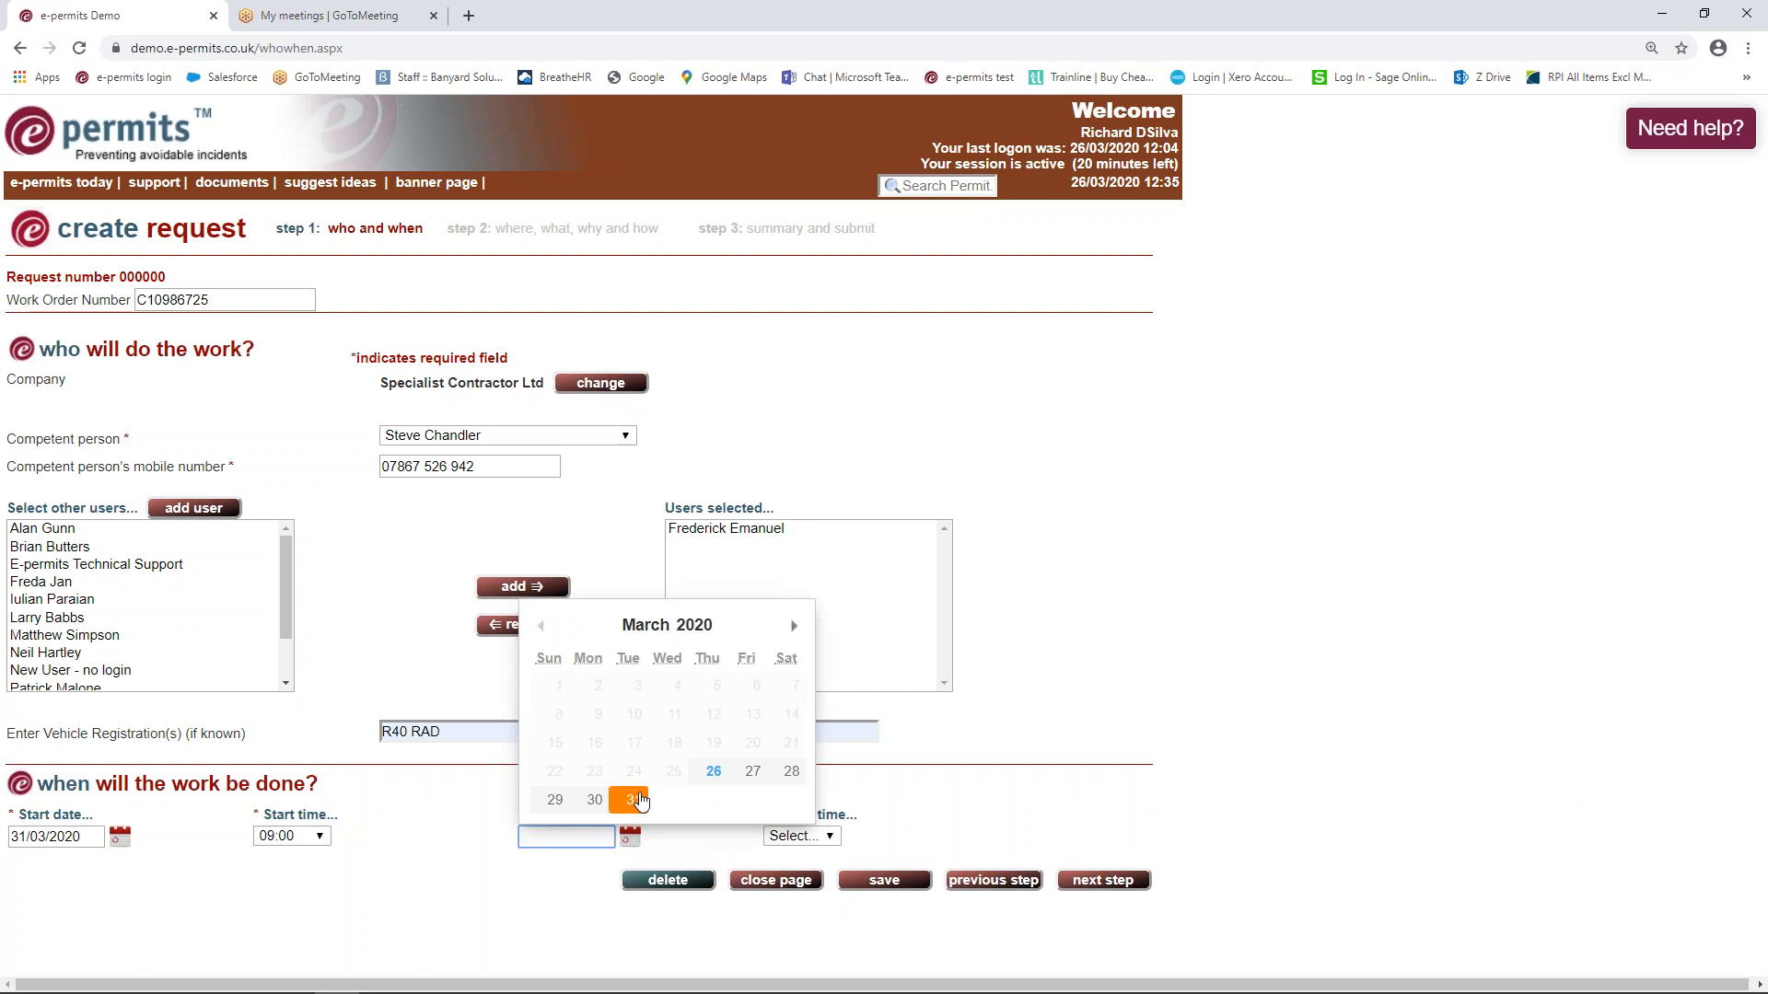
left_click(631, 800)
left_click(799, 836)
scroll(810, 764, "down", 3)
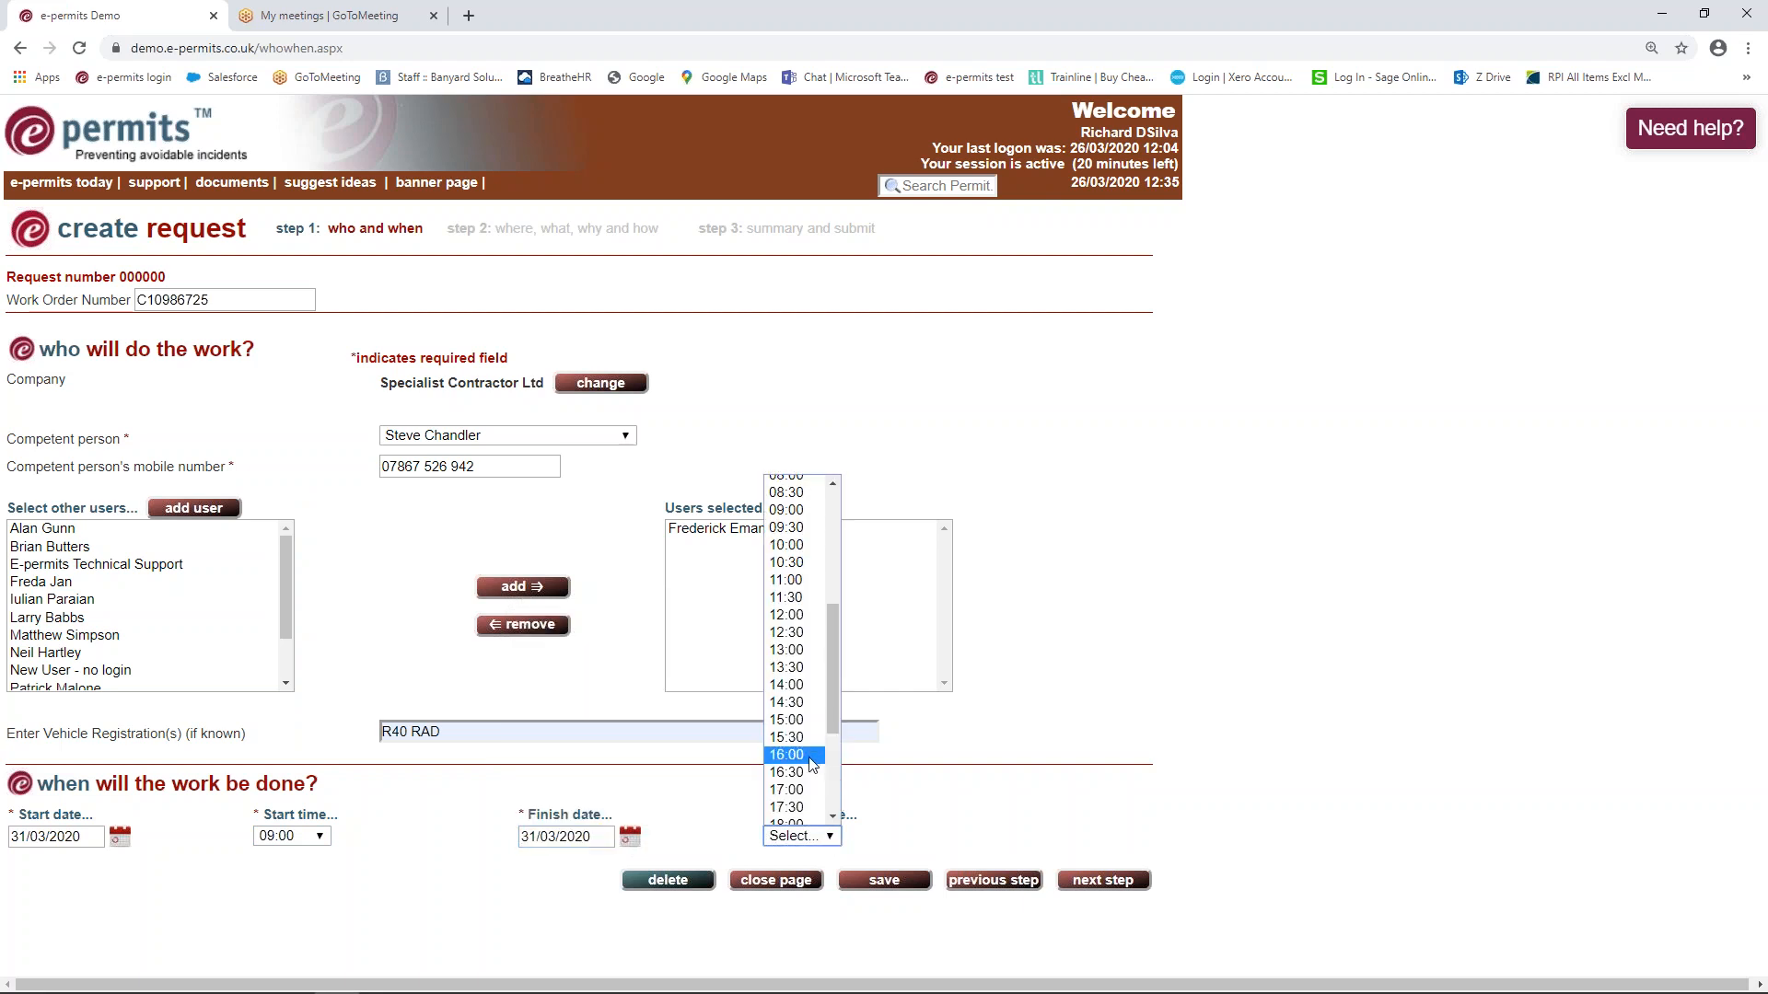
left_click(810, 757)
left_click(1111, 885)
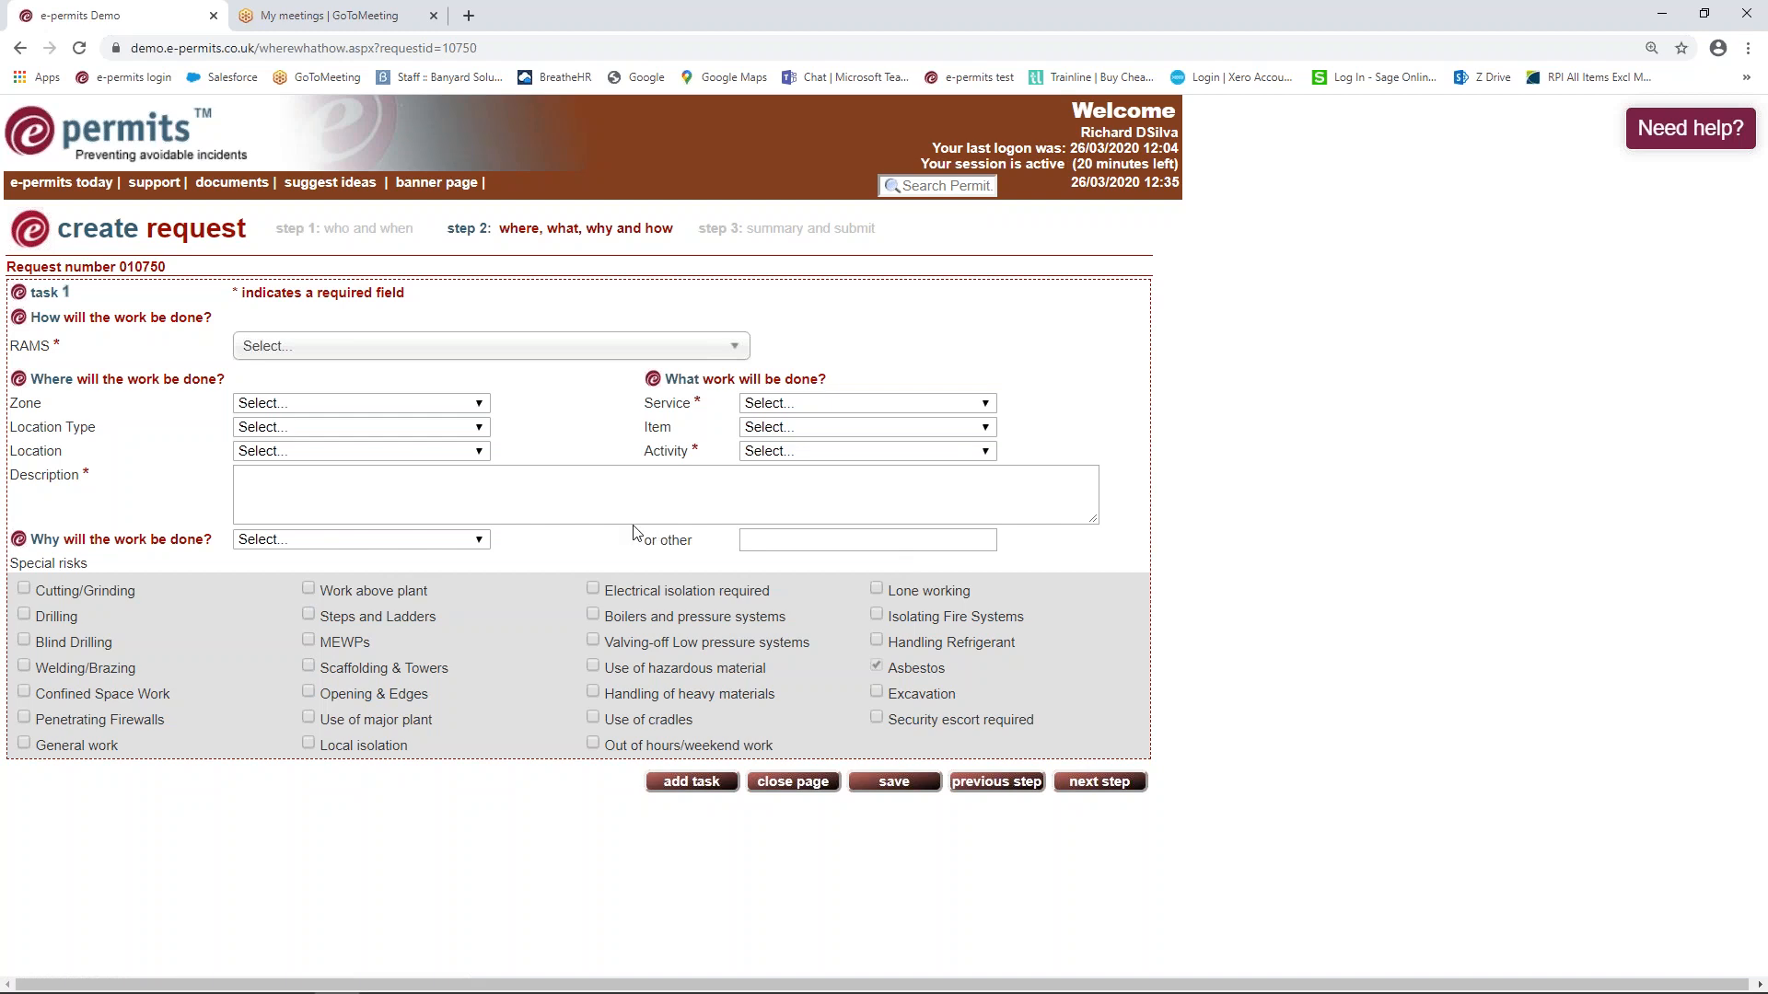
Set the activity to Repairing on Boiler 1, described as 'Welding a pl'
left_click(812, 453)
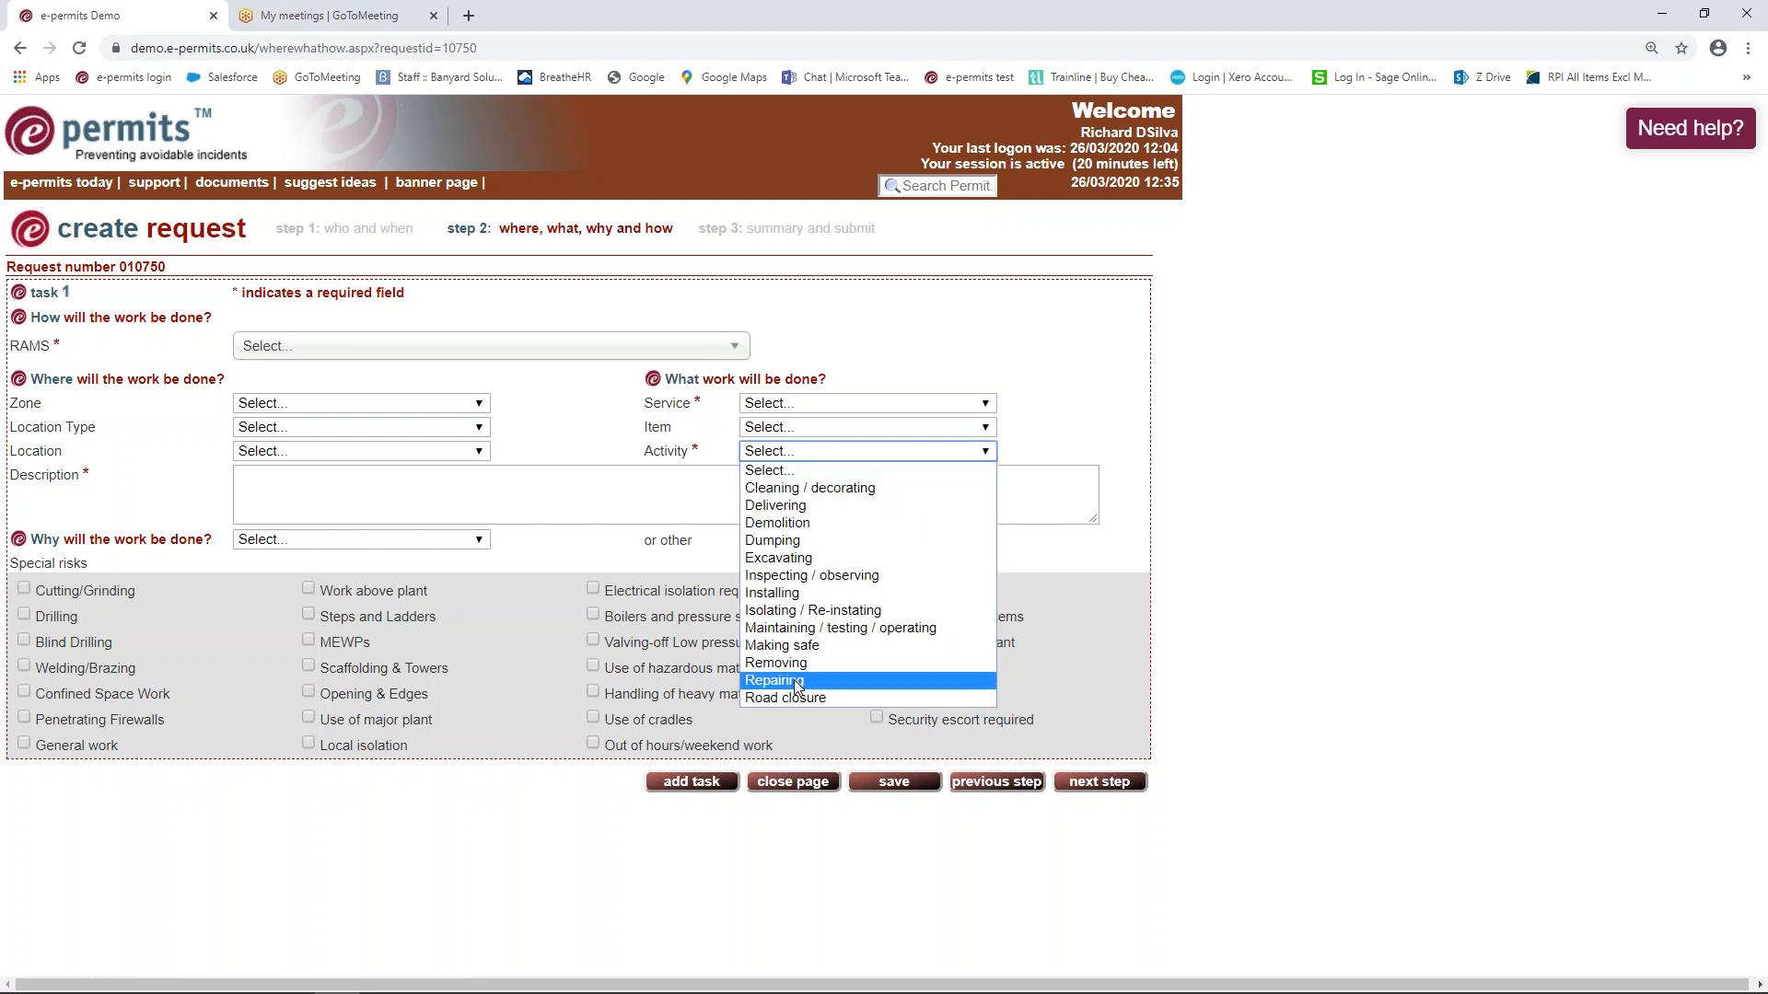
left_click(795, 681)
left_click(987, 428)
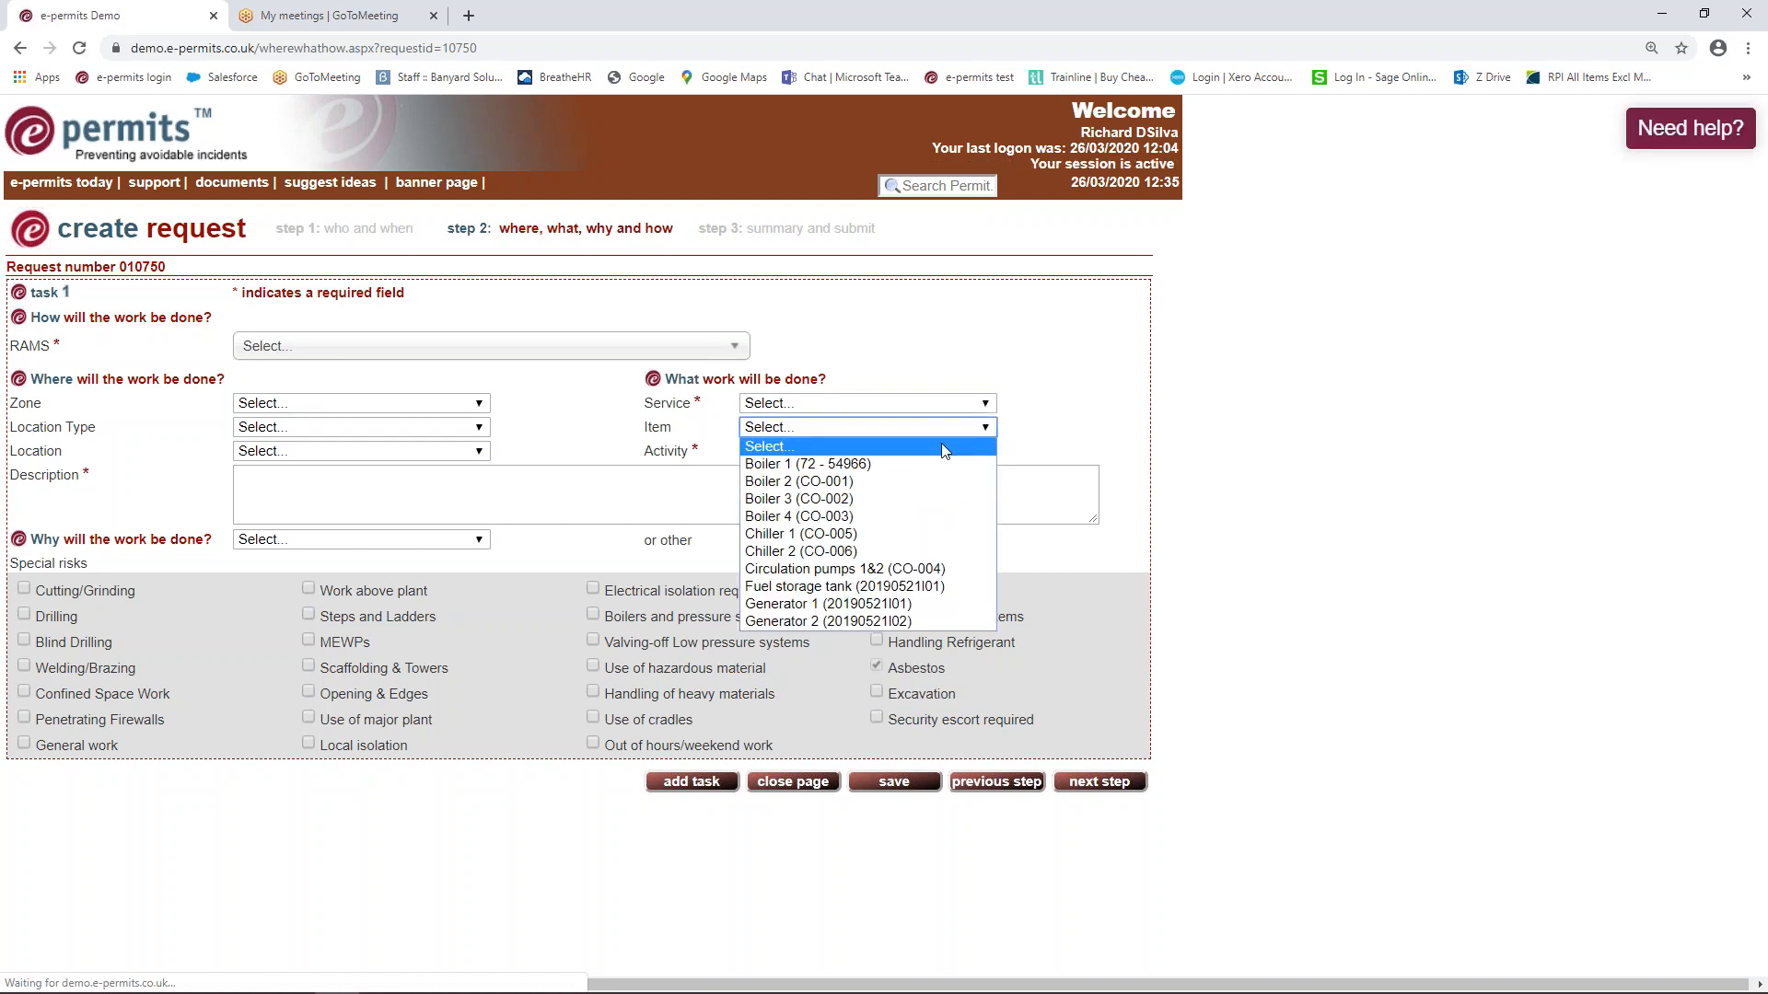
left_click(814, 464)
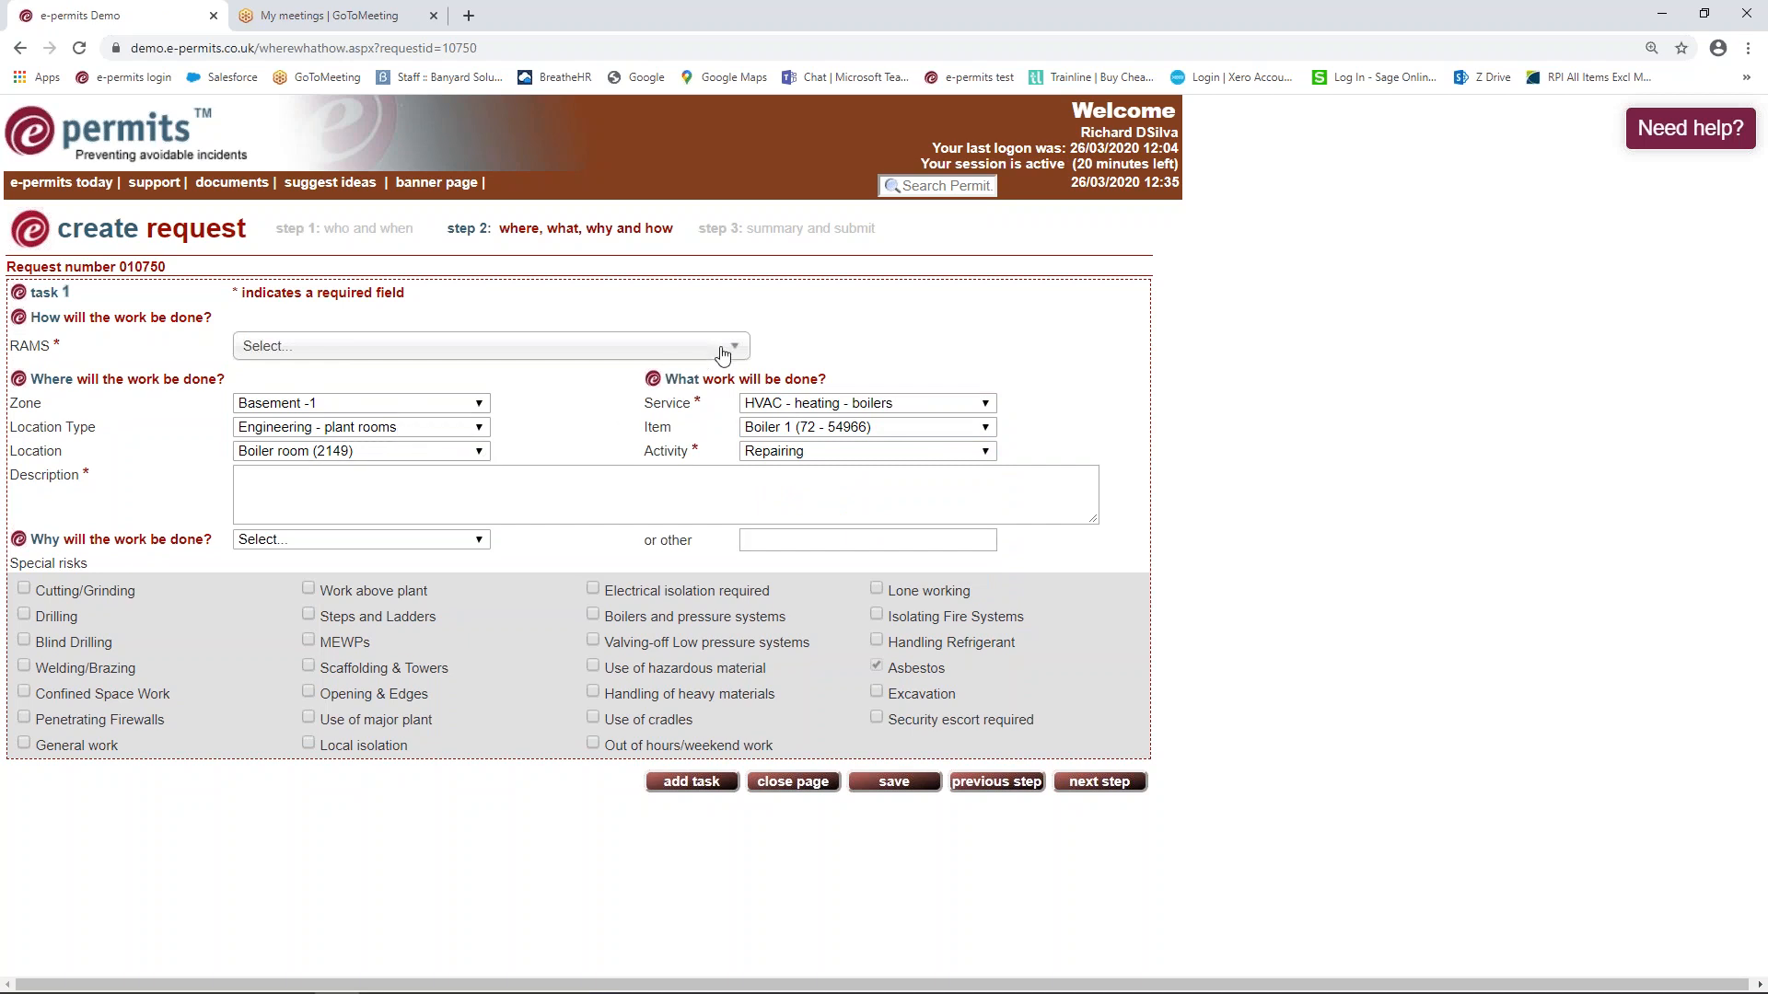
left_click(329, 481)
type("Welding a plate")
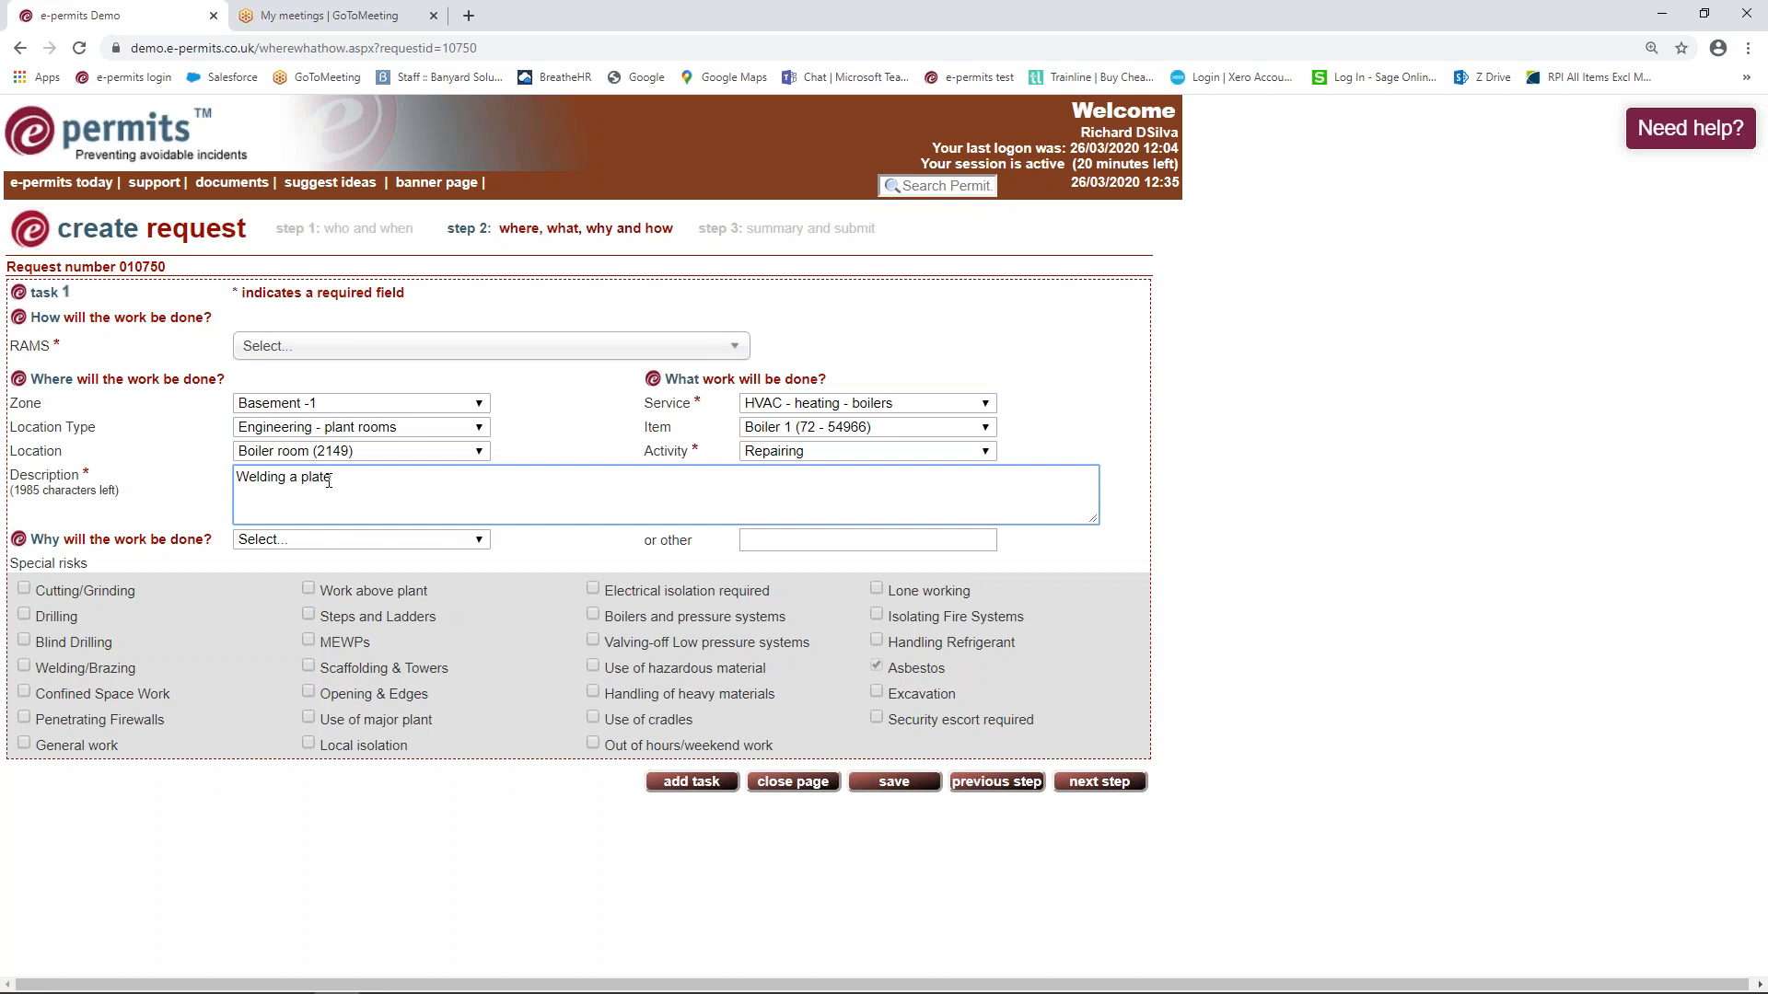
Attach RAMS HVAC1245, give Building services fault as the reason, and flag Welding/Brazing risk
left_click(744, 348)
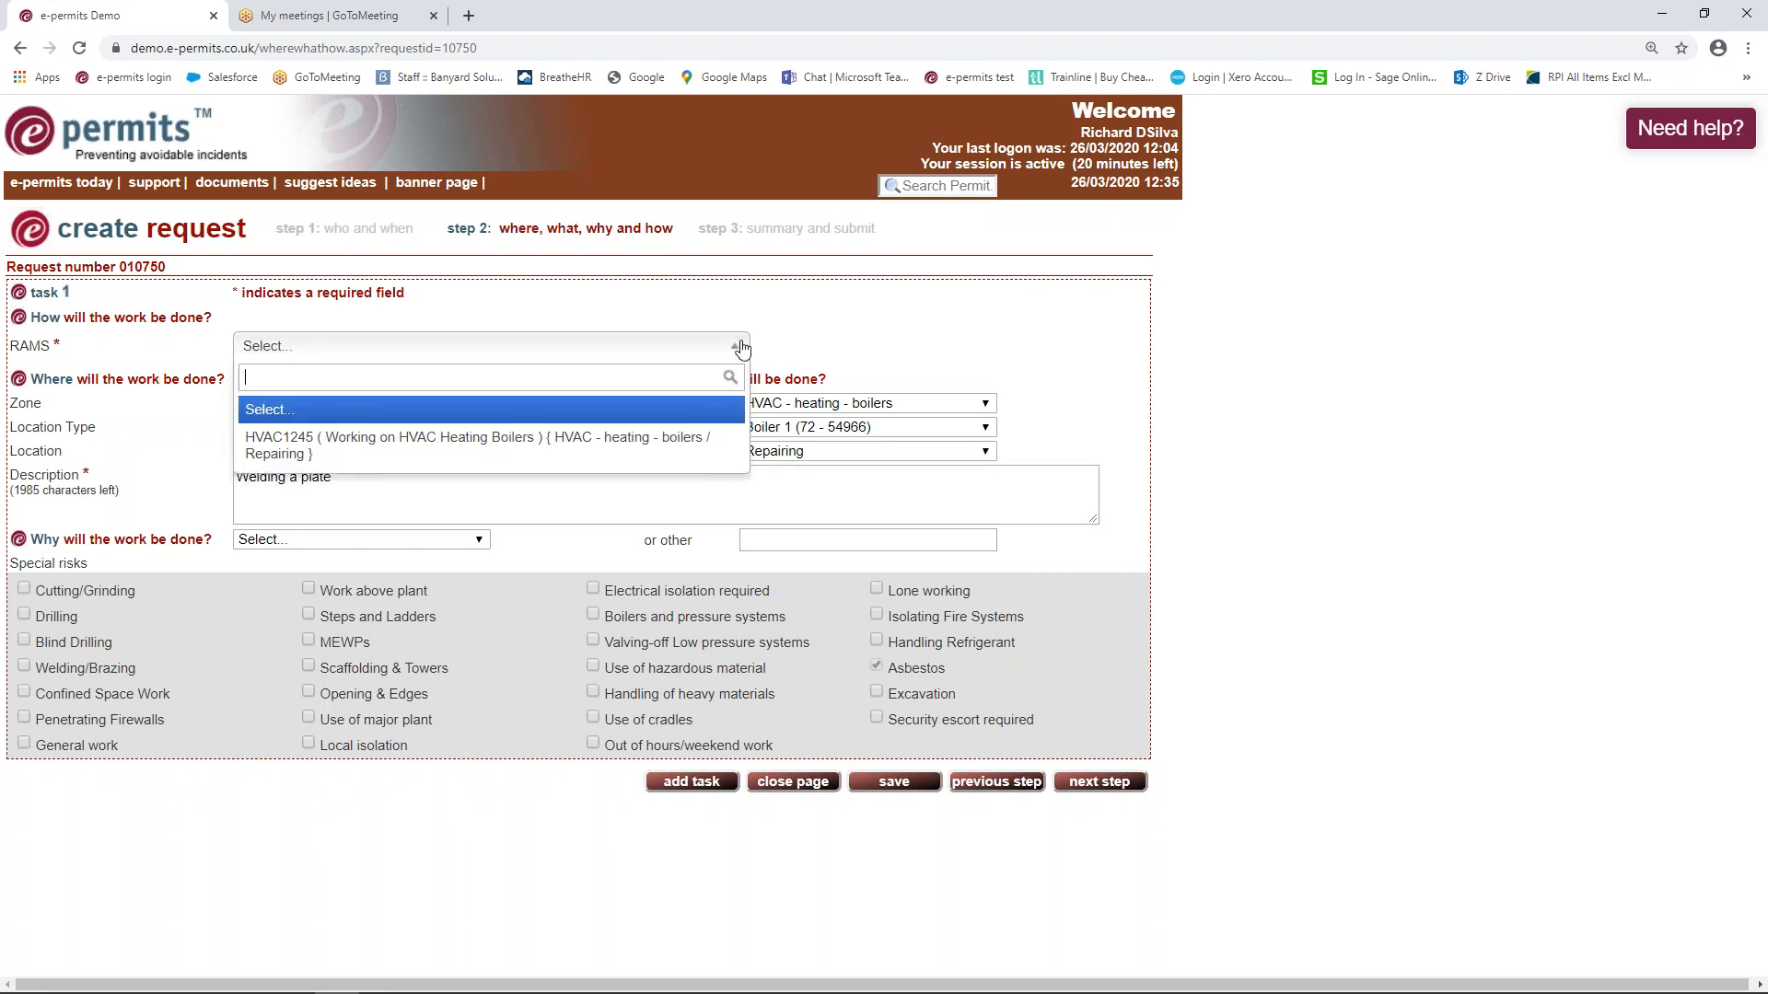
left_click(432, 442)
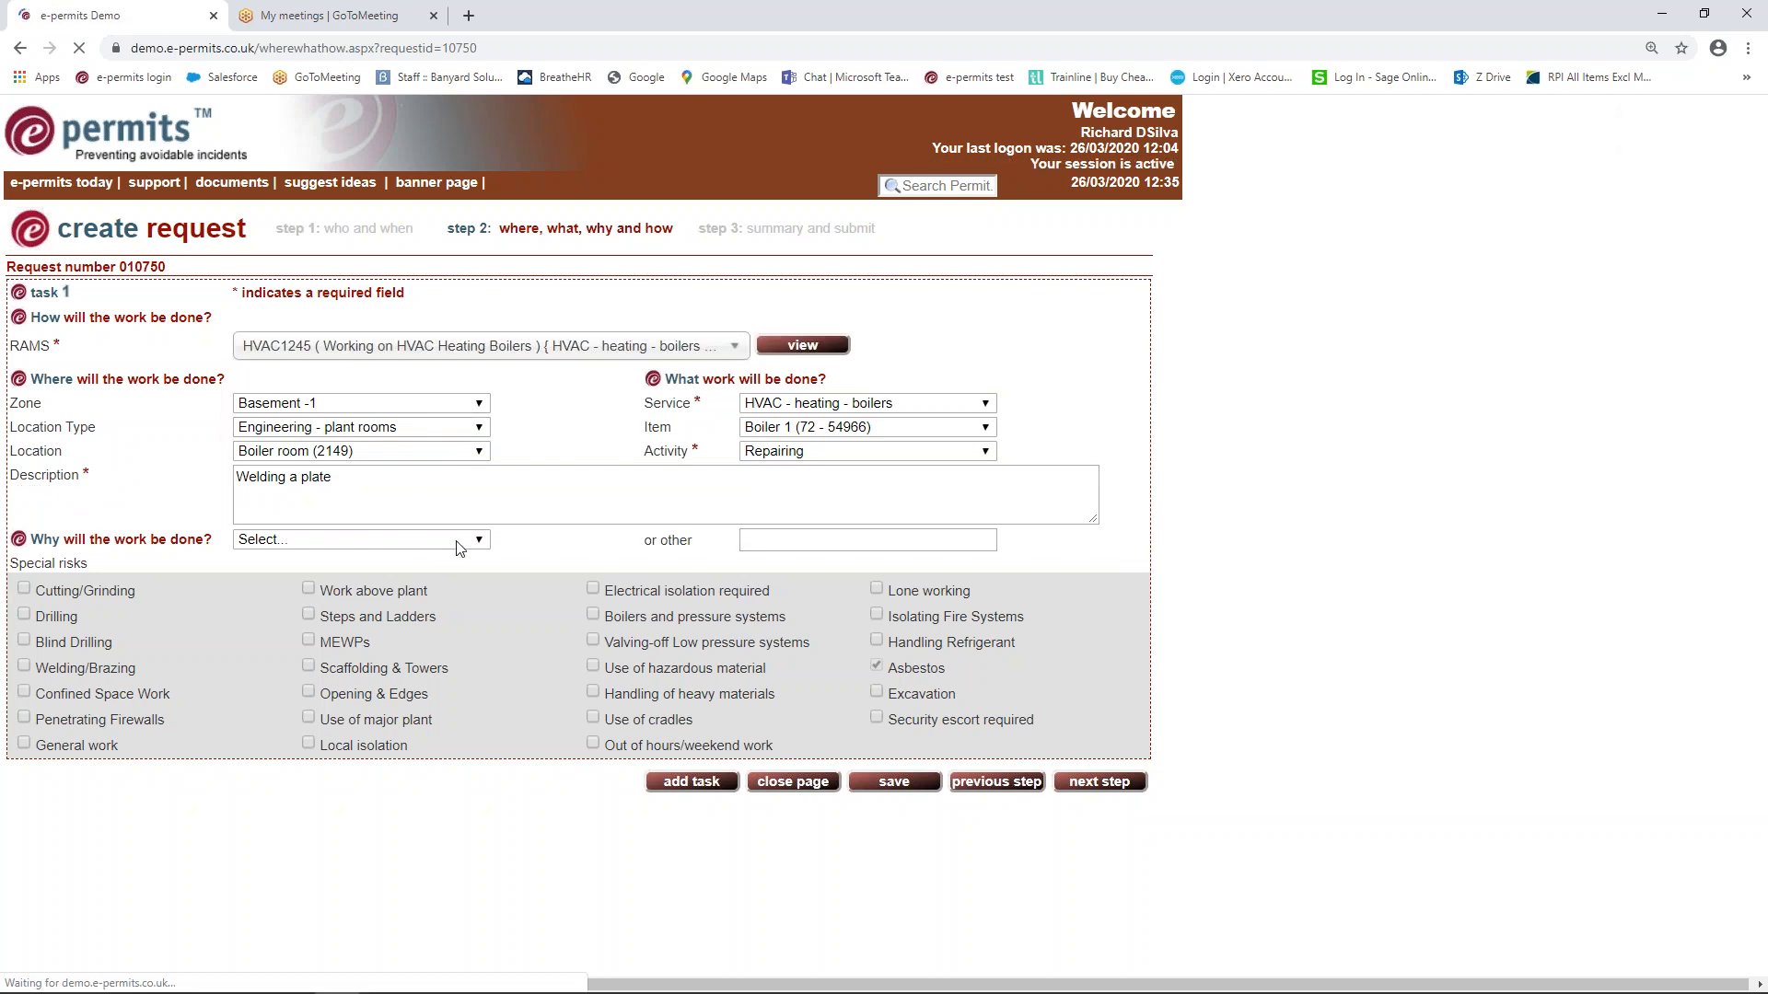
left_click(354, 541)
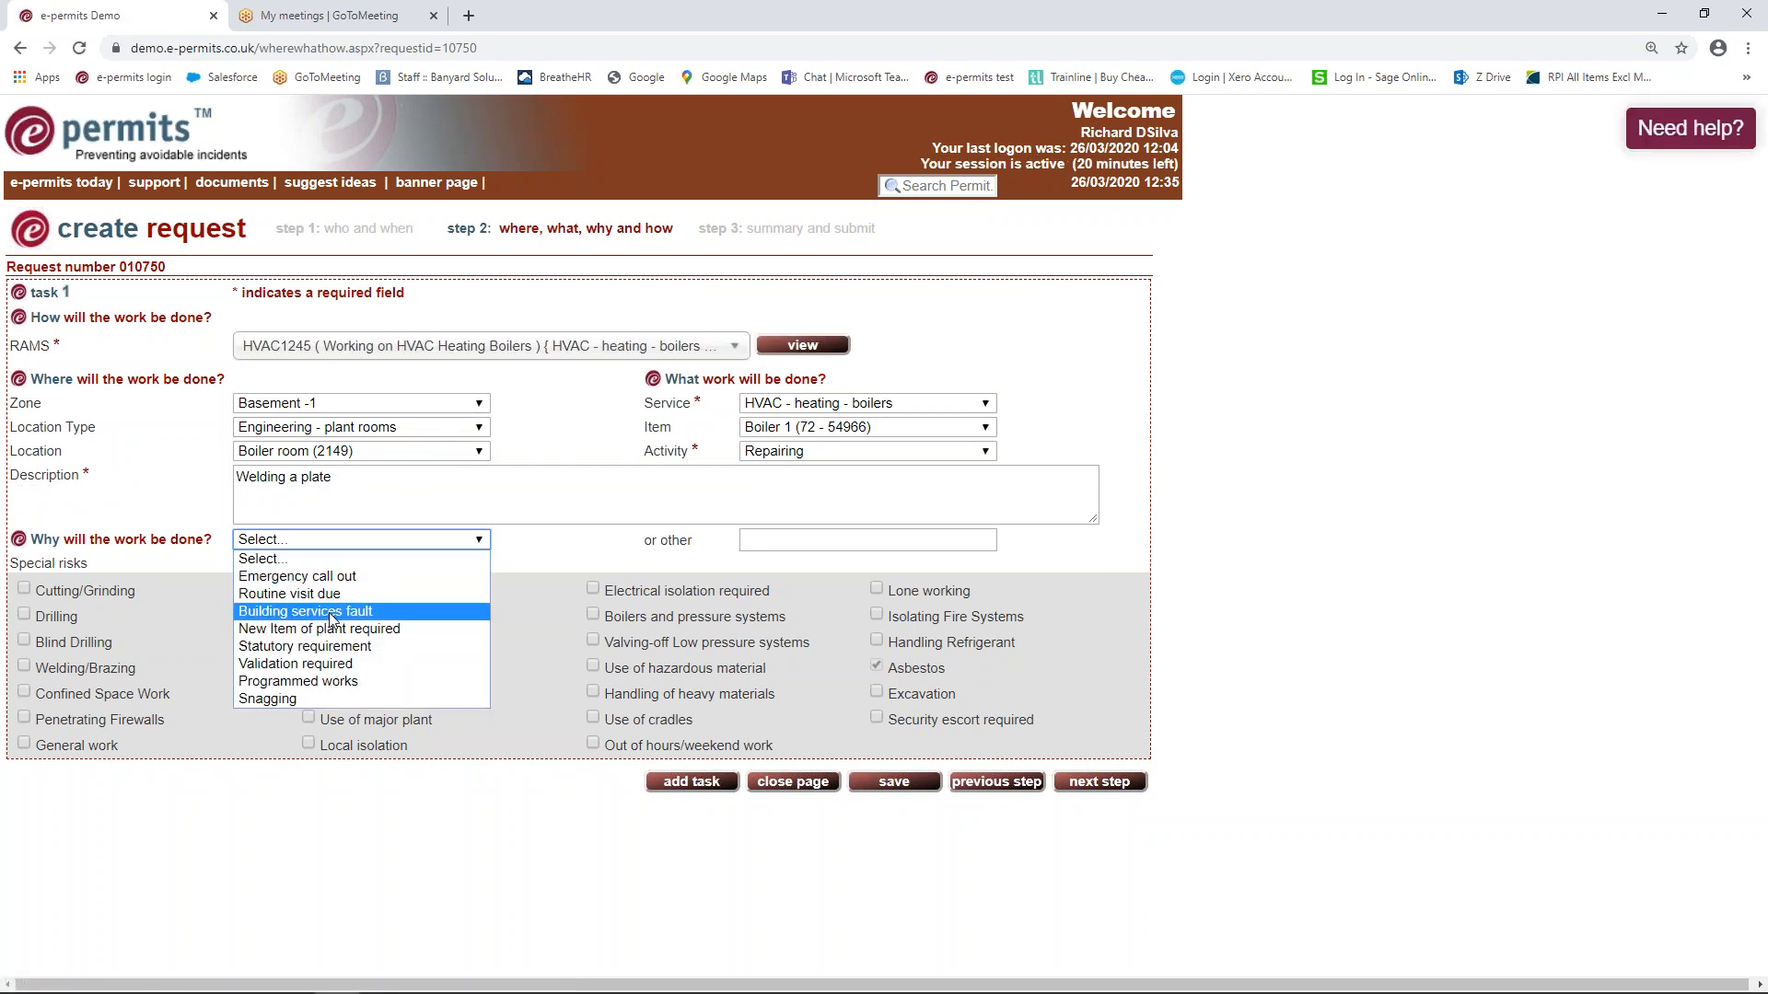
left_click(332, 613)
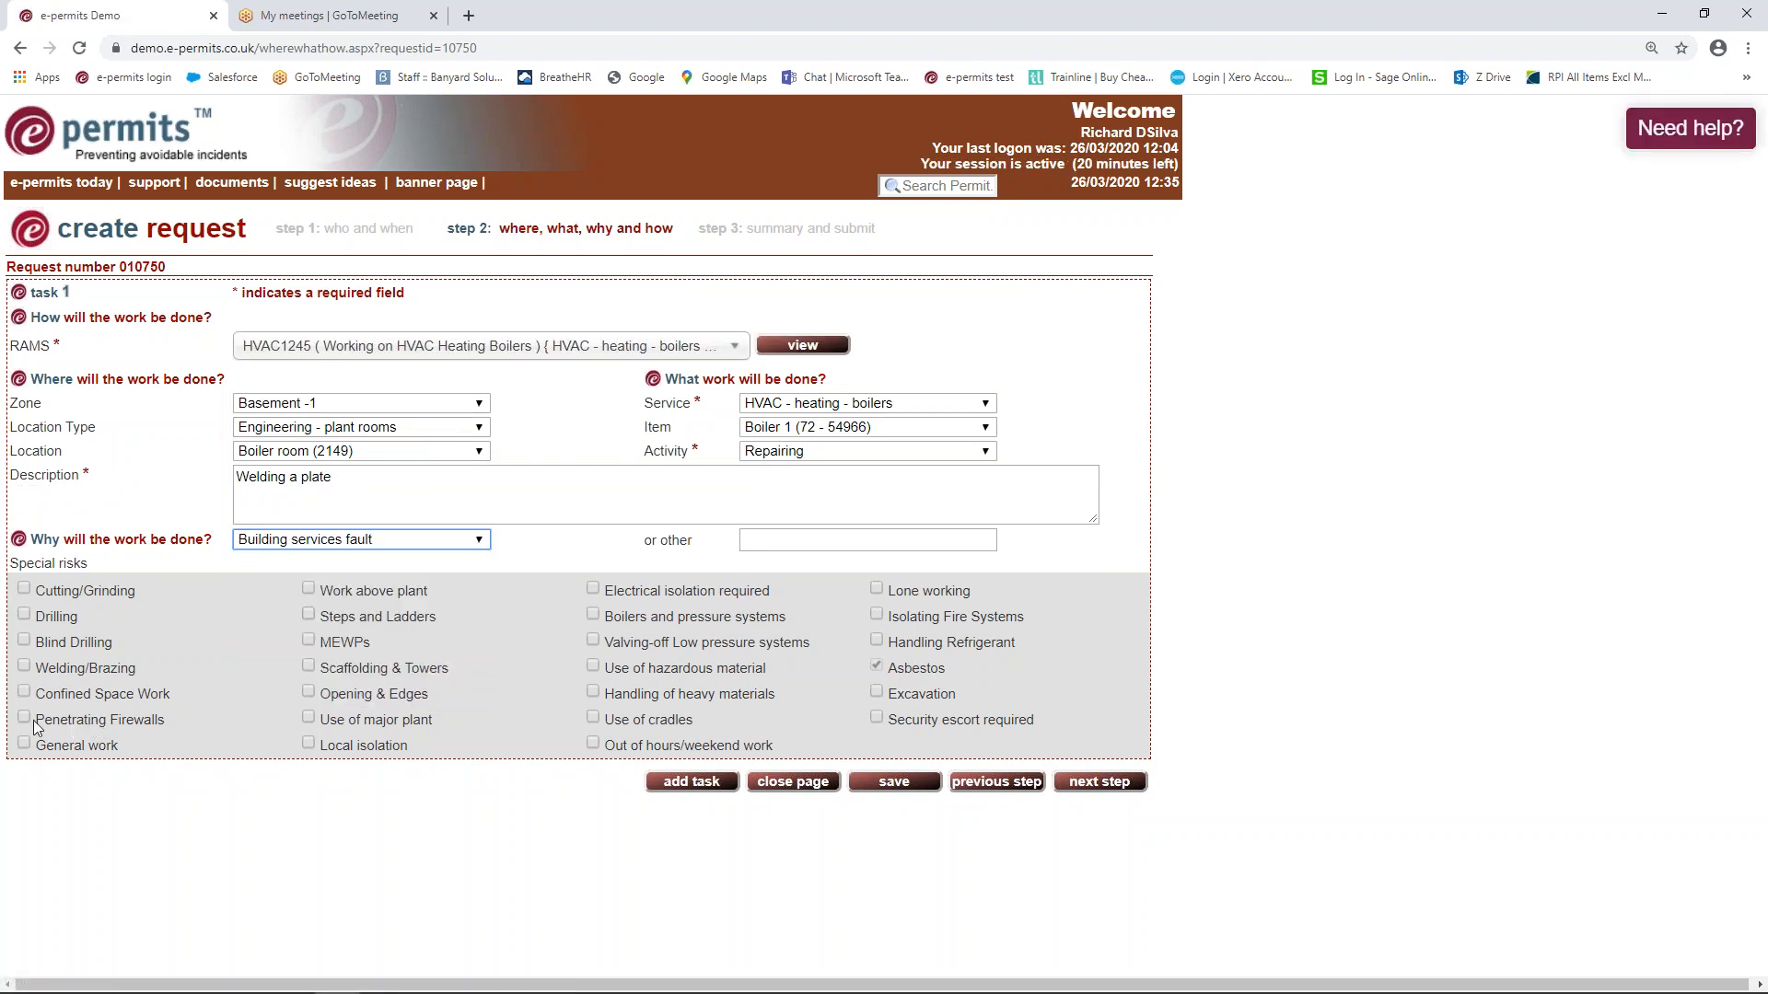
left_click(24, 667)
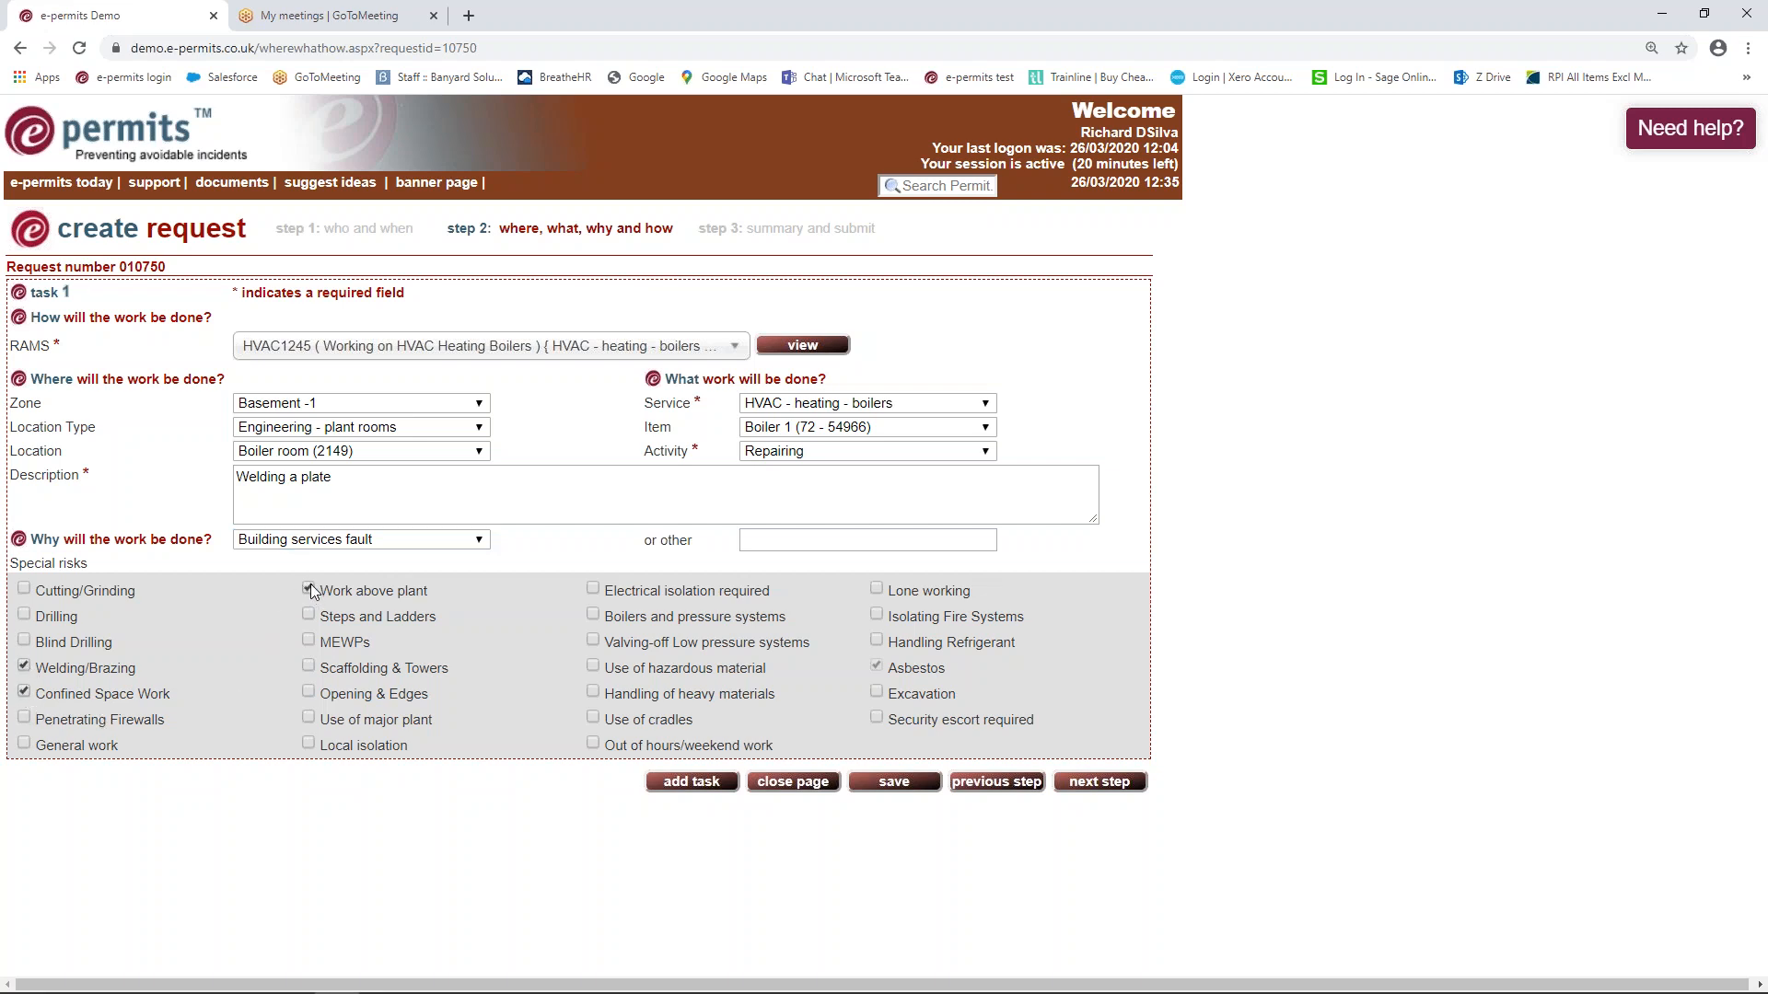
left_click(1103, 785)
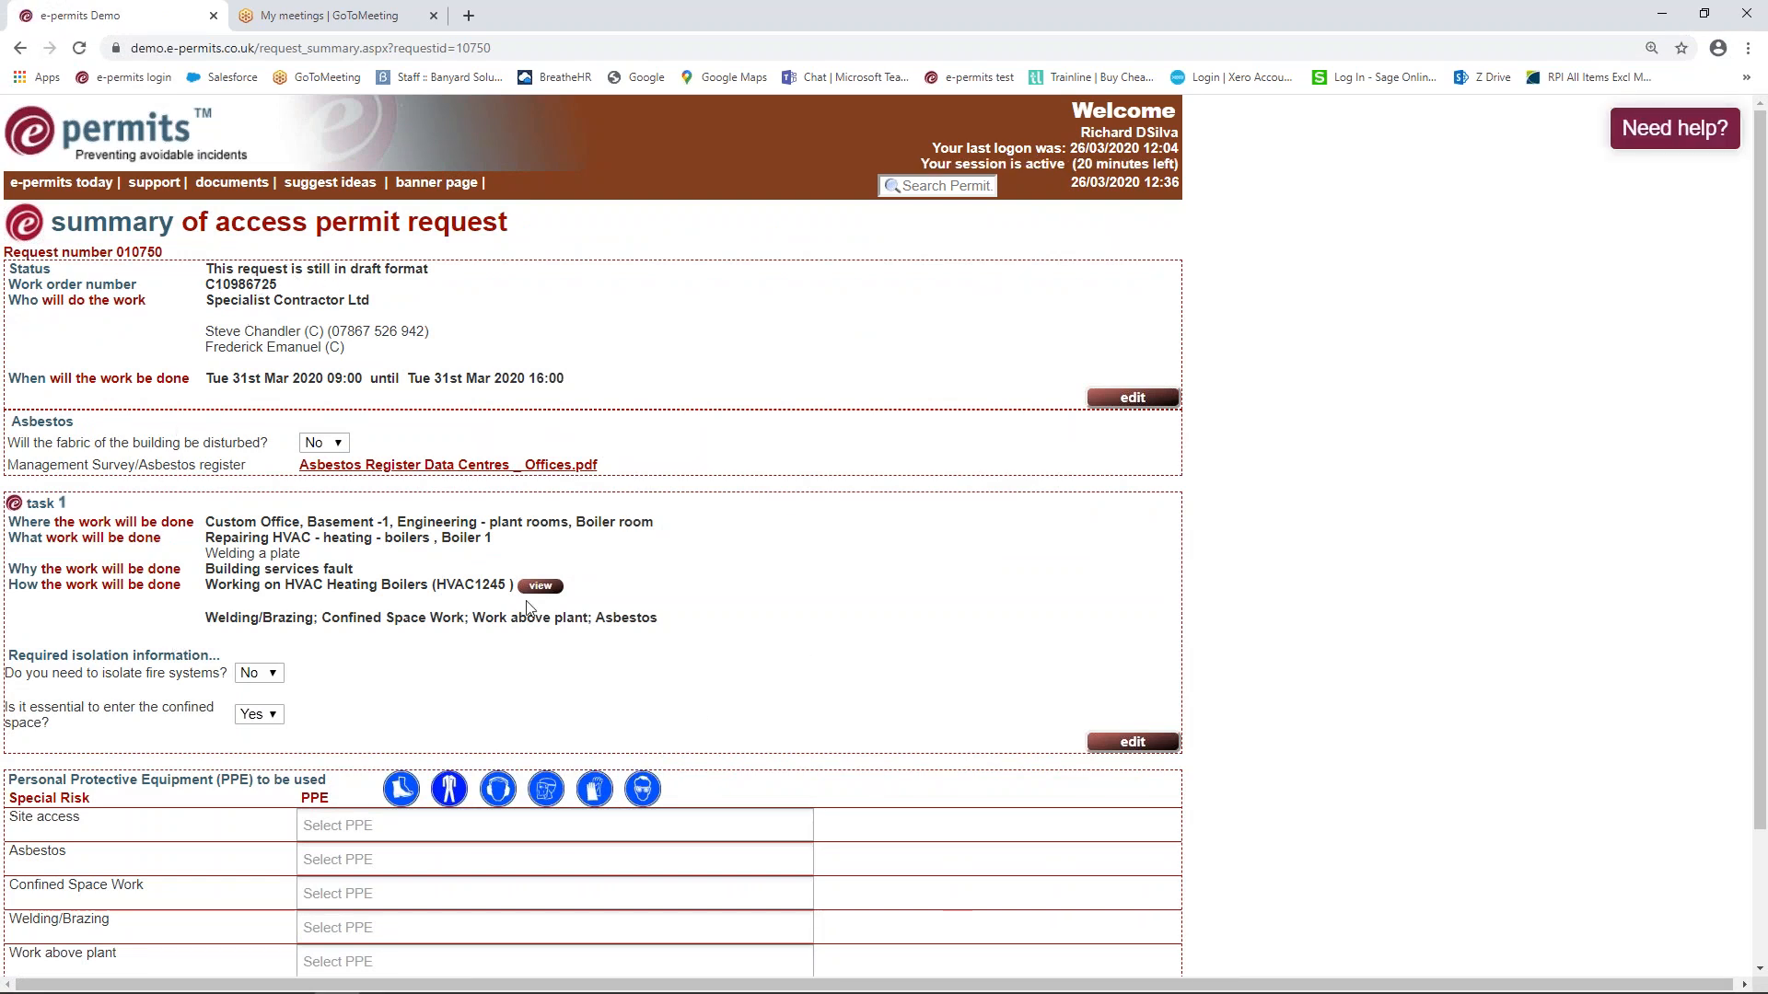
Require a Hi-vis jacket, Safety boots and a Helmet for site access
scroll(697, 529, "down", 3)
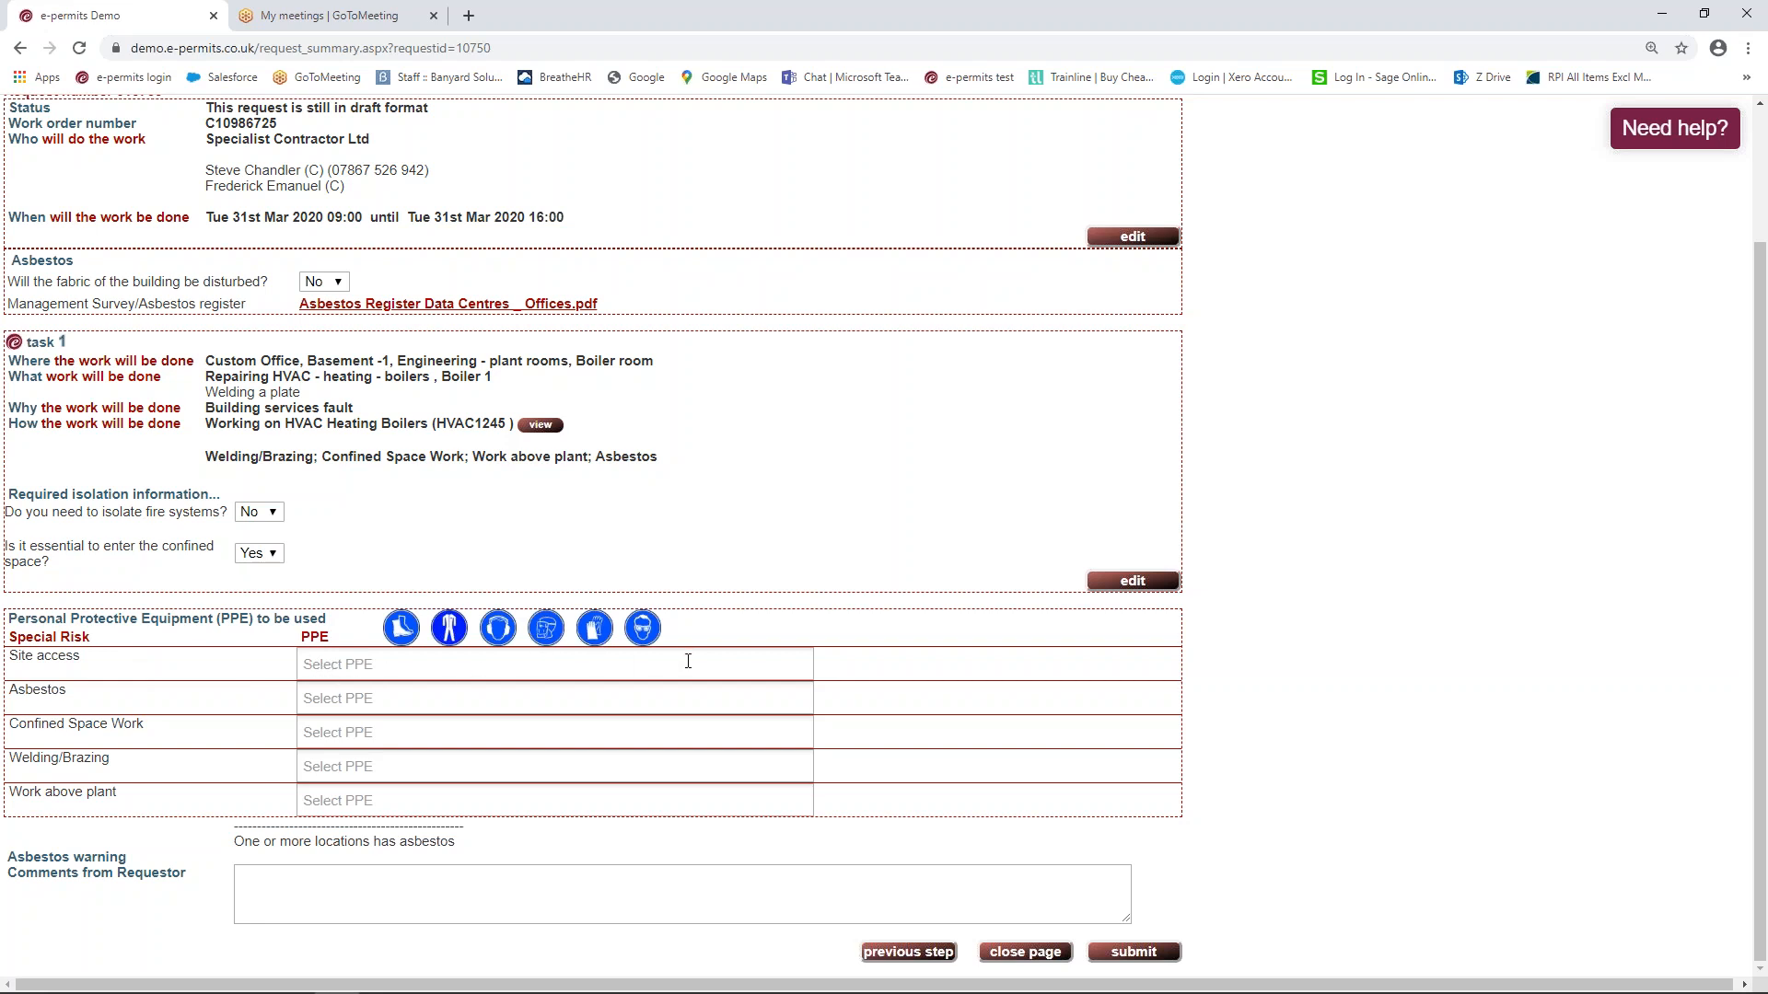
left_click(322, 667)
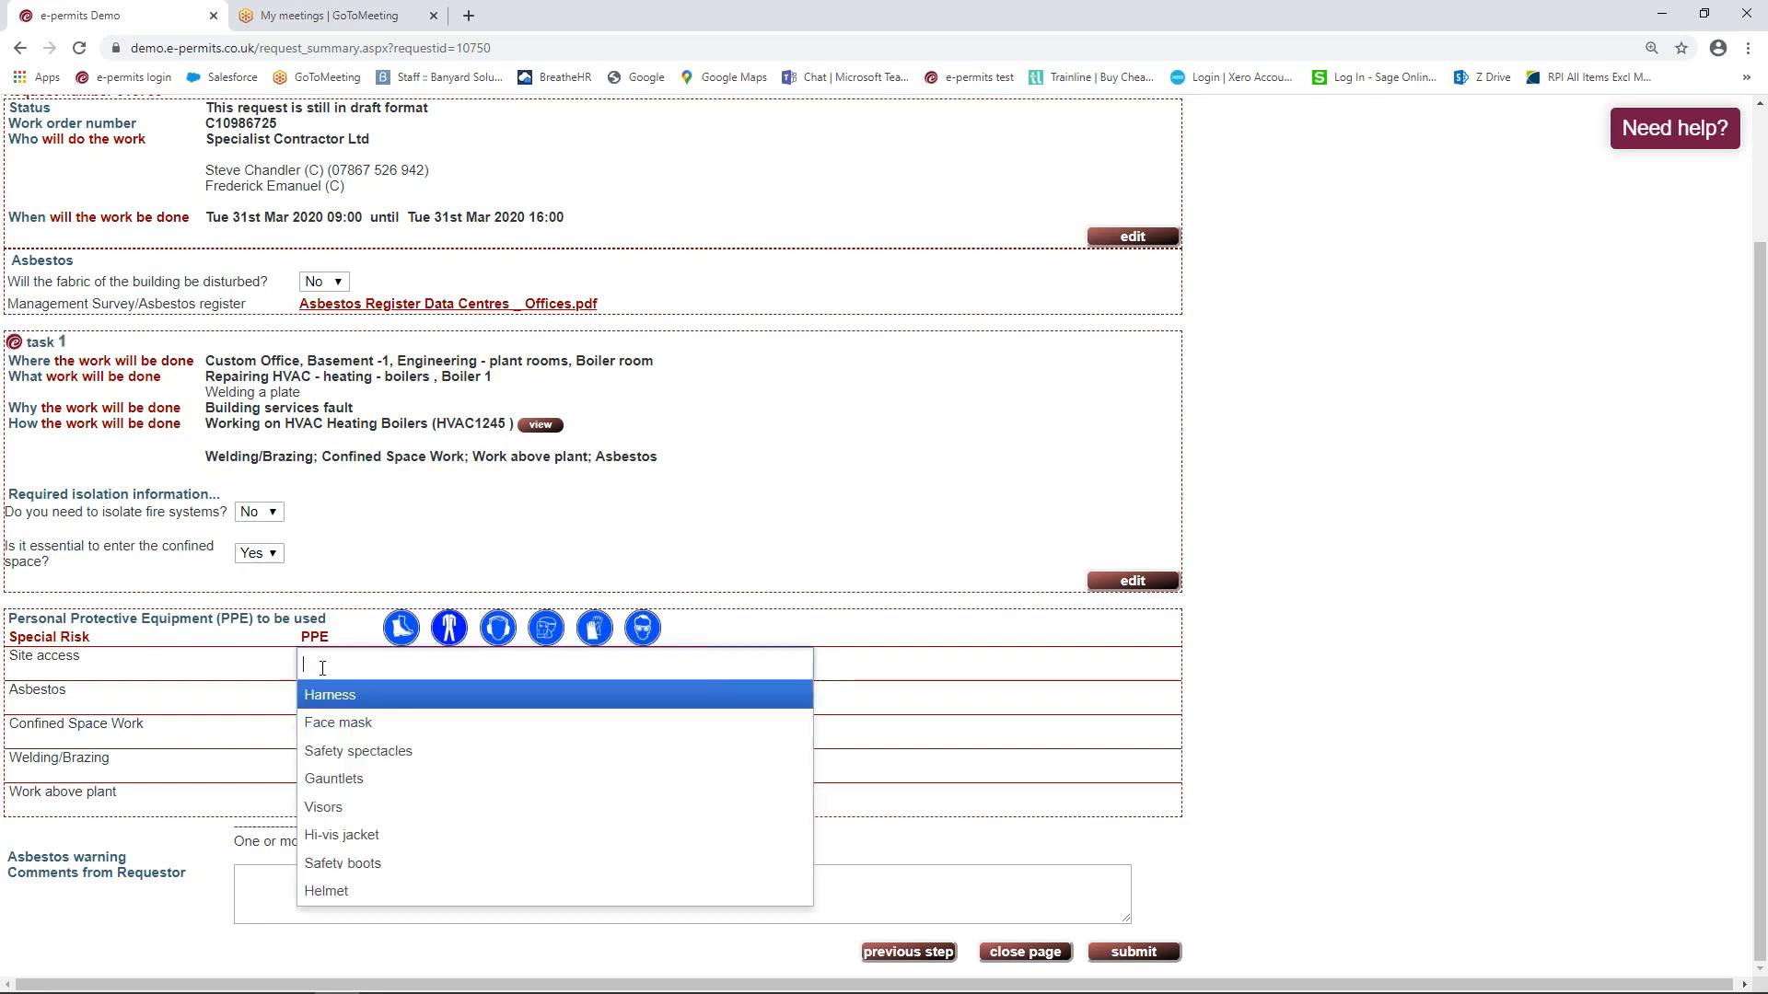
left_click(372, 835)
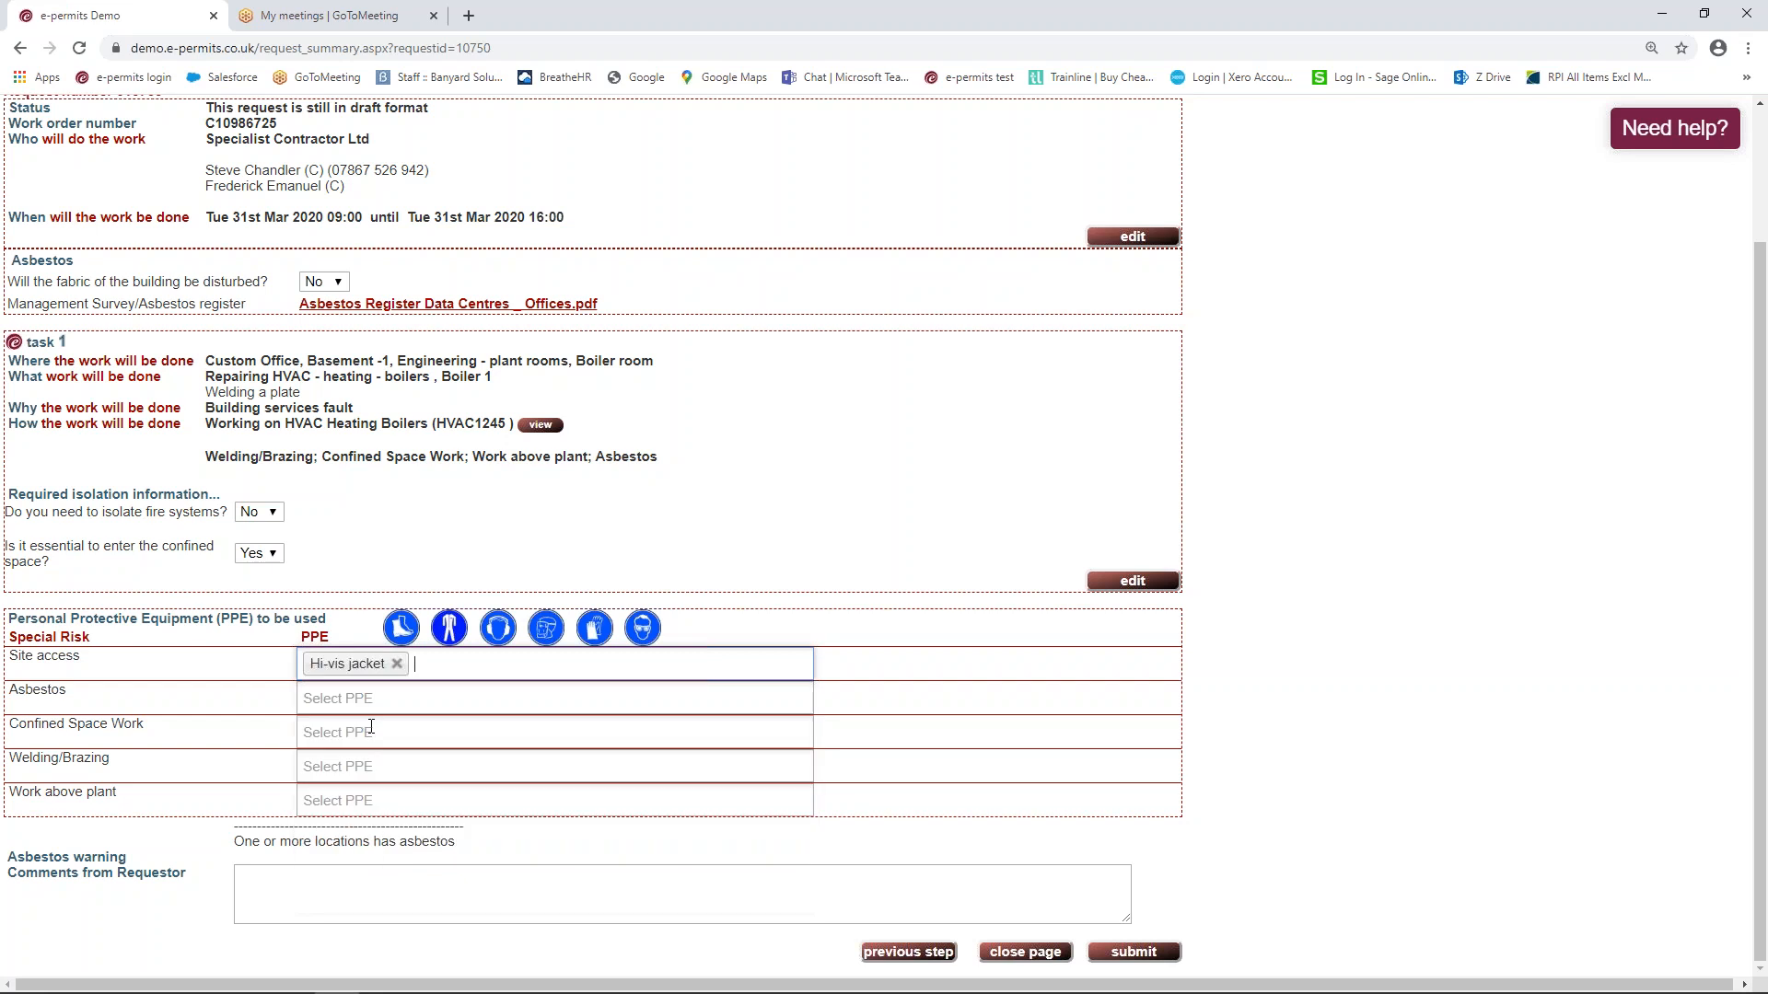
left_click(436, 666)
left_click(396, 838)
left_click(547, 669)
left_click(460, 891)
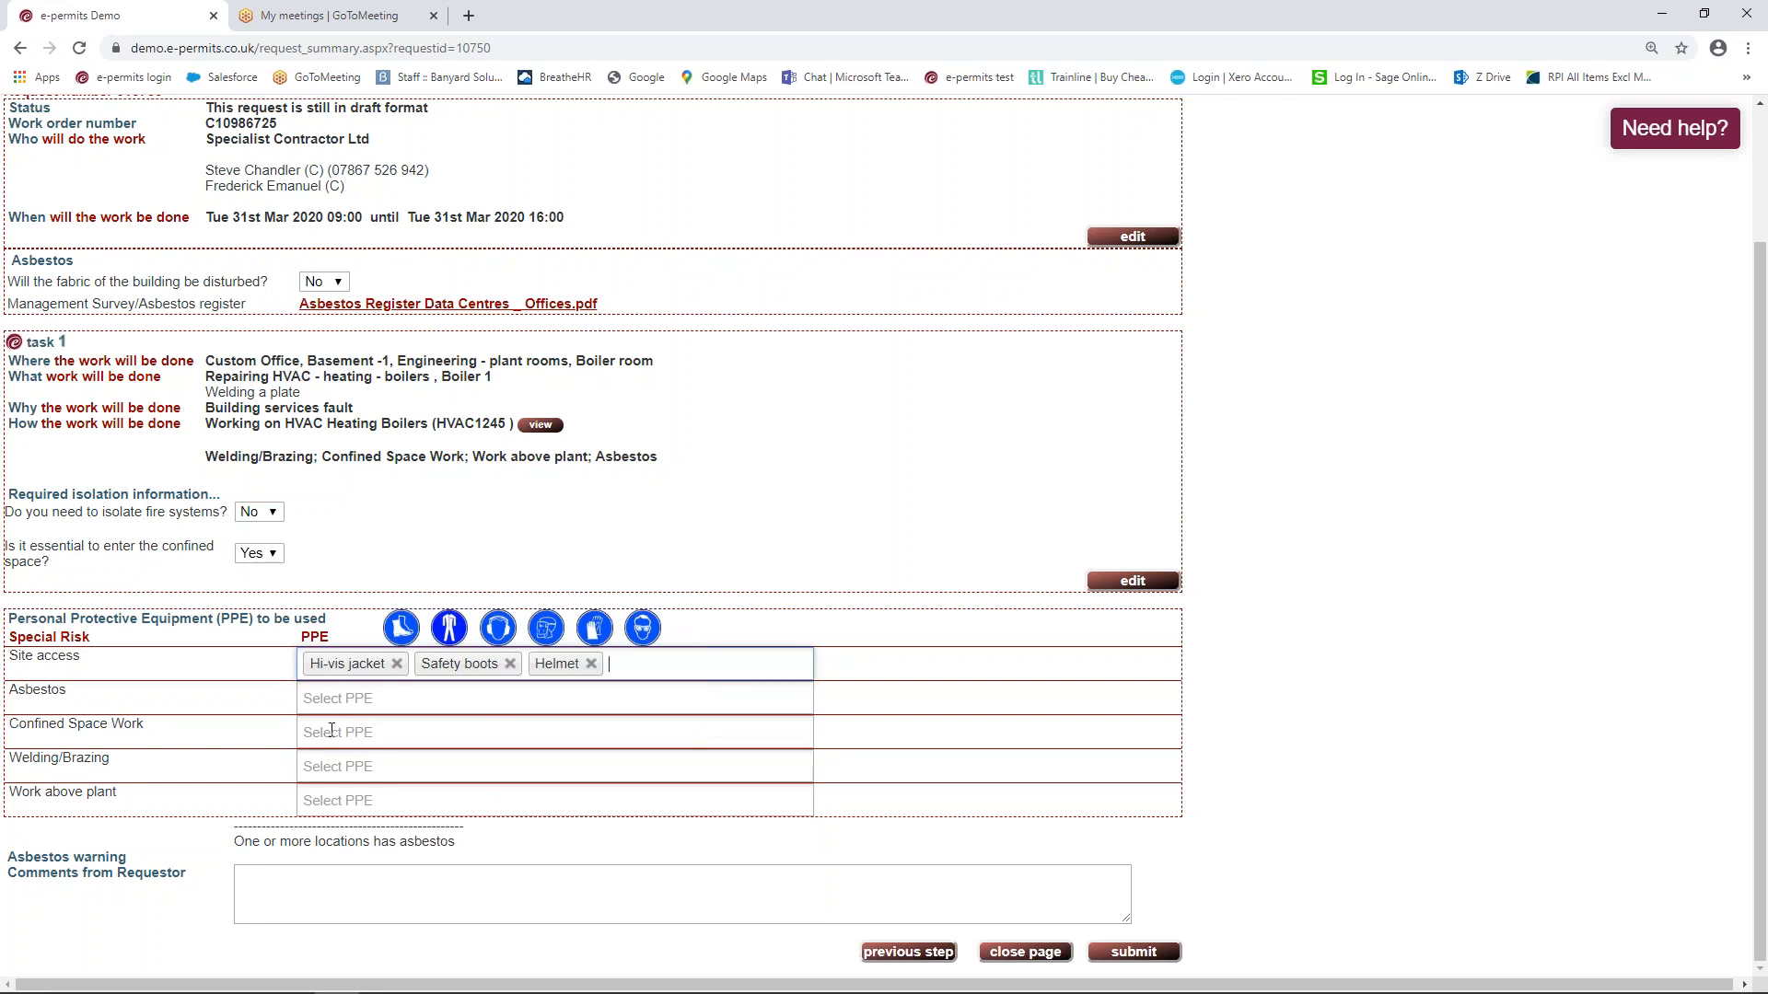
Add Visors and Gauntlets for Welding/Brazing and a Harness for Work above plant, then submit
left_click(335, 767)
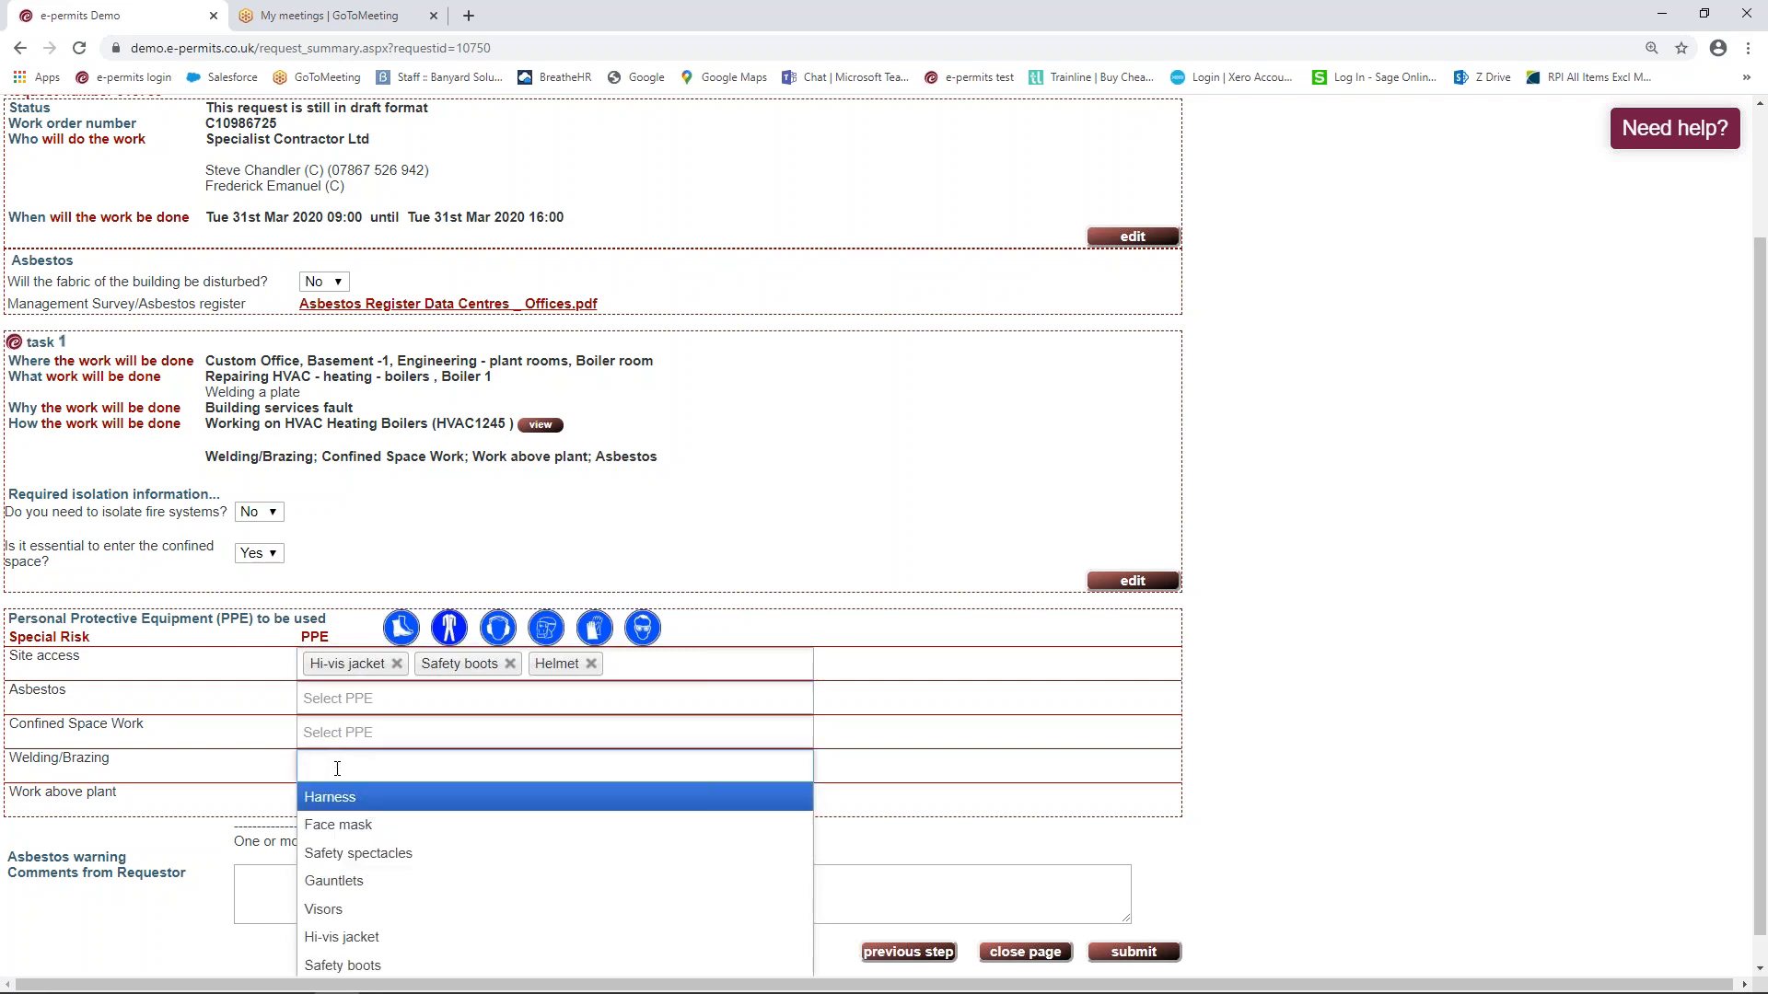
left_click(352, 911)
left_click(400, 772)
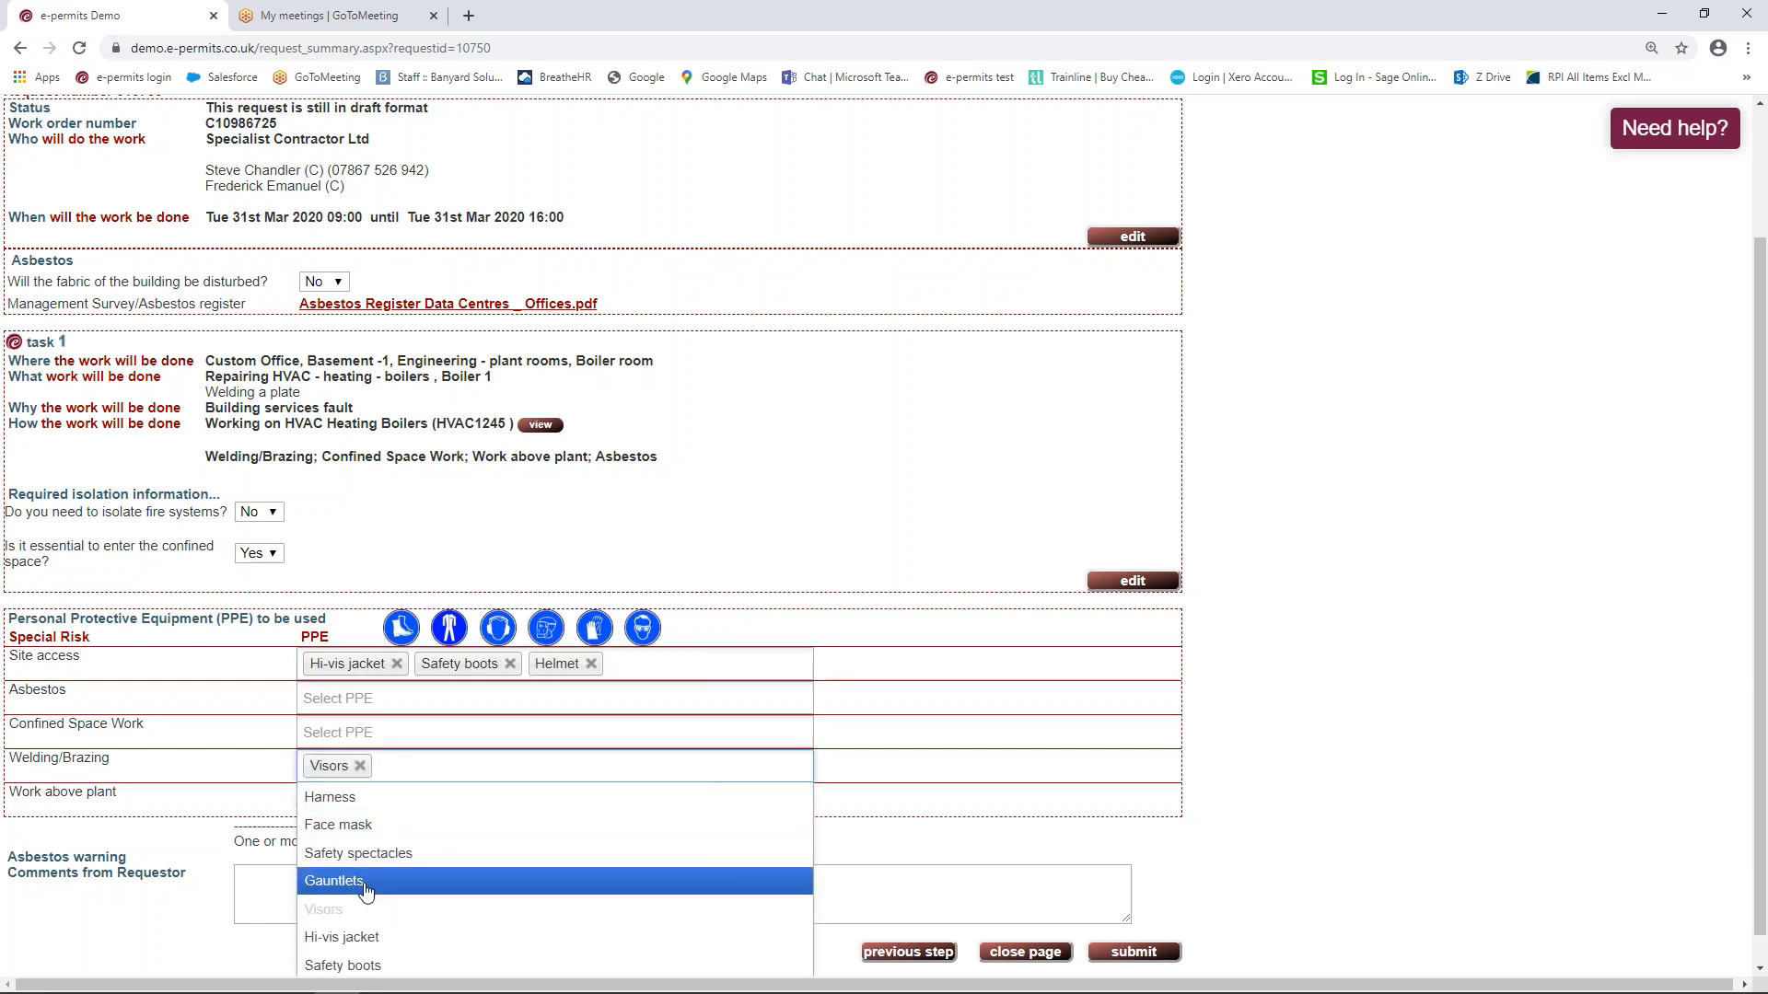
left_click(367, 882)
left_click(381, 801)
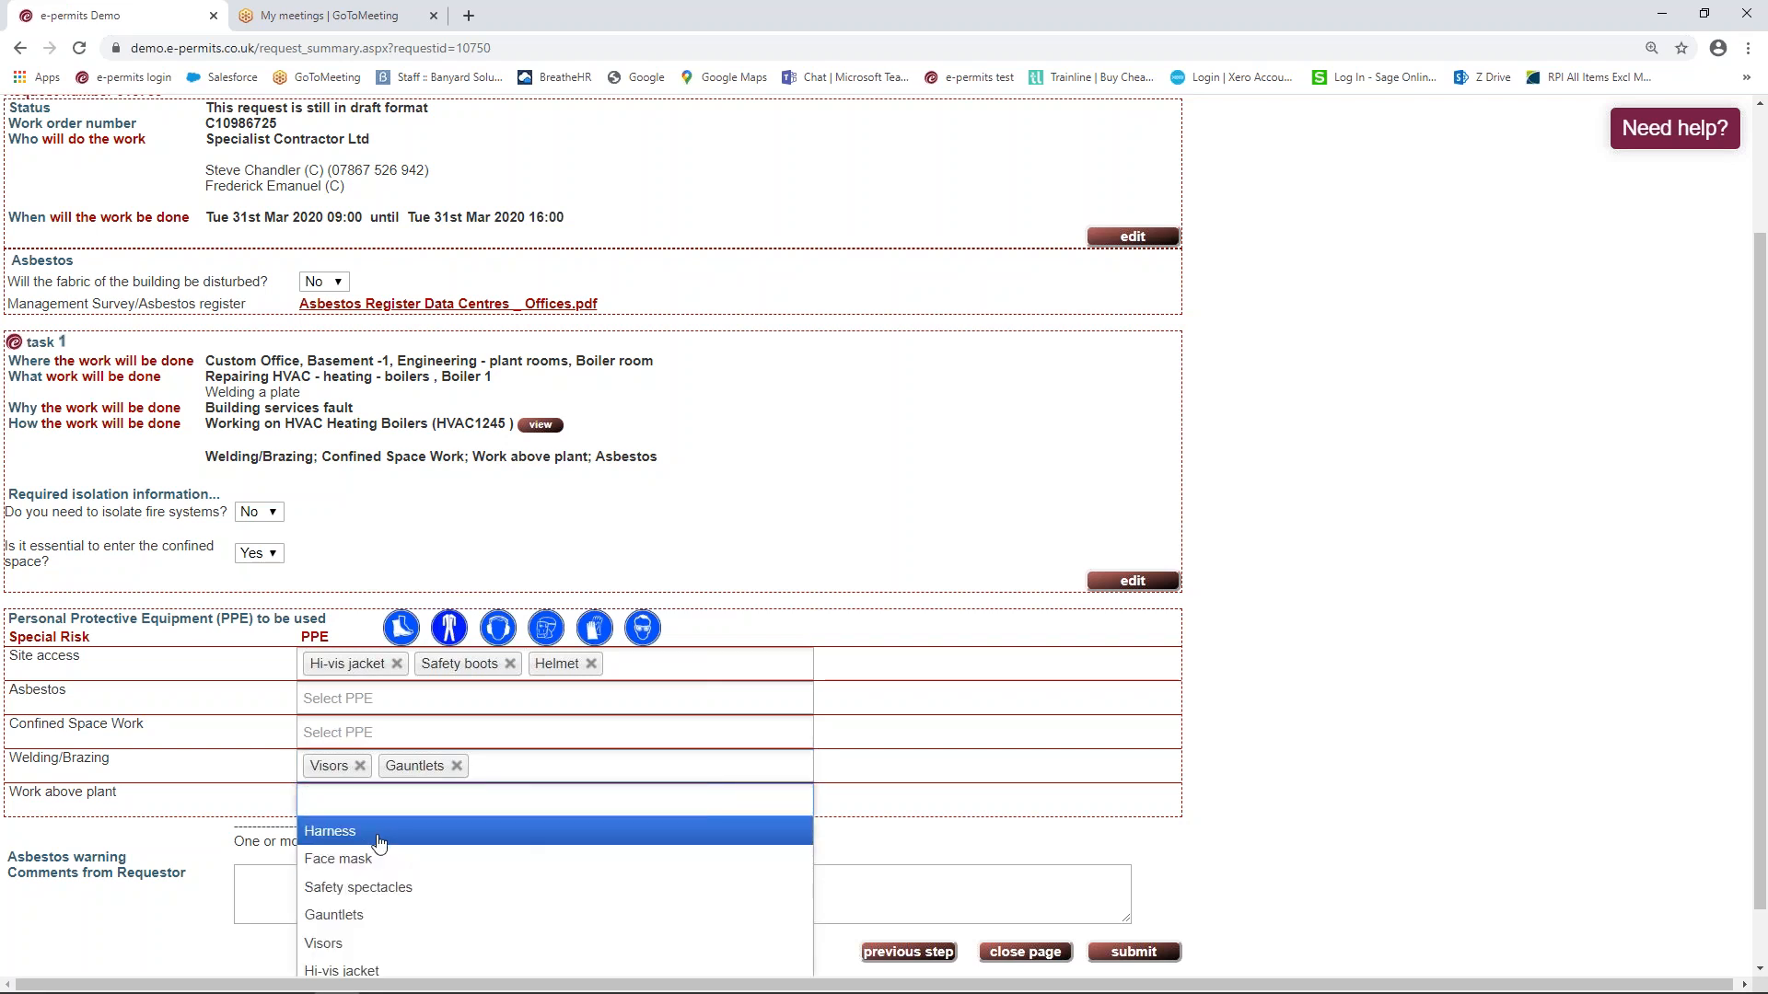
left_click(379, 837)
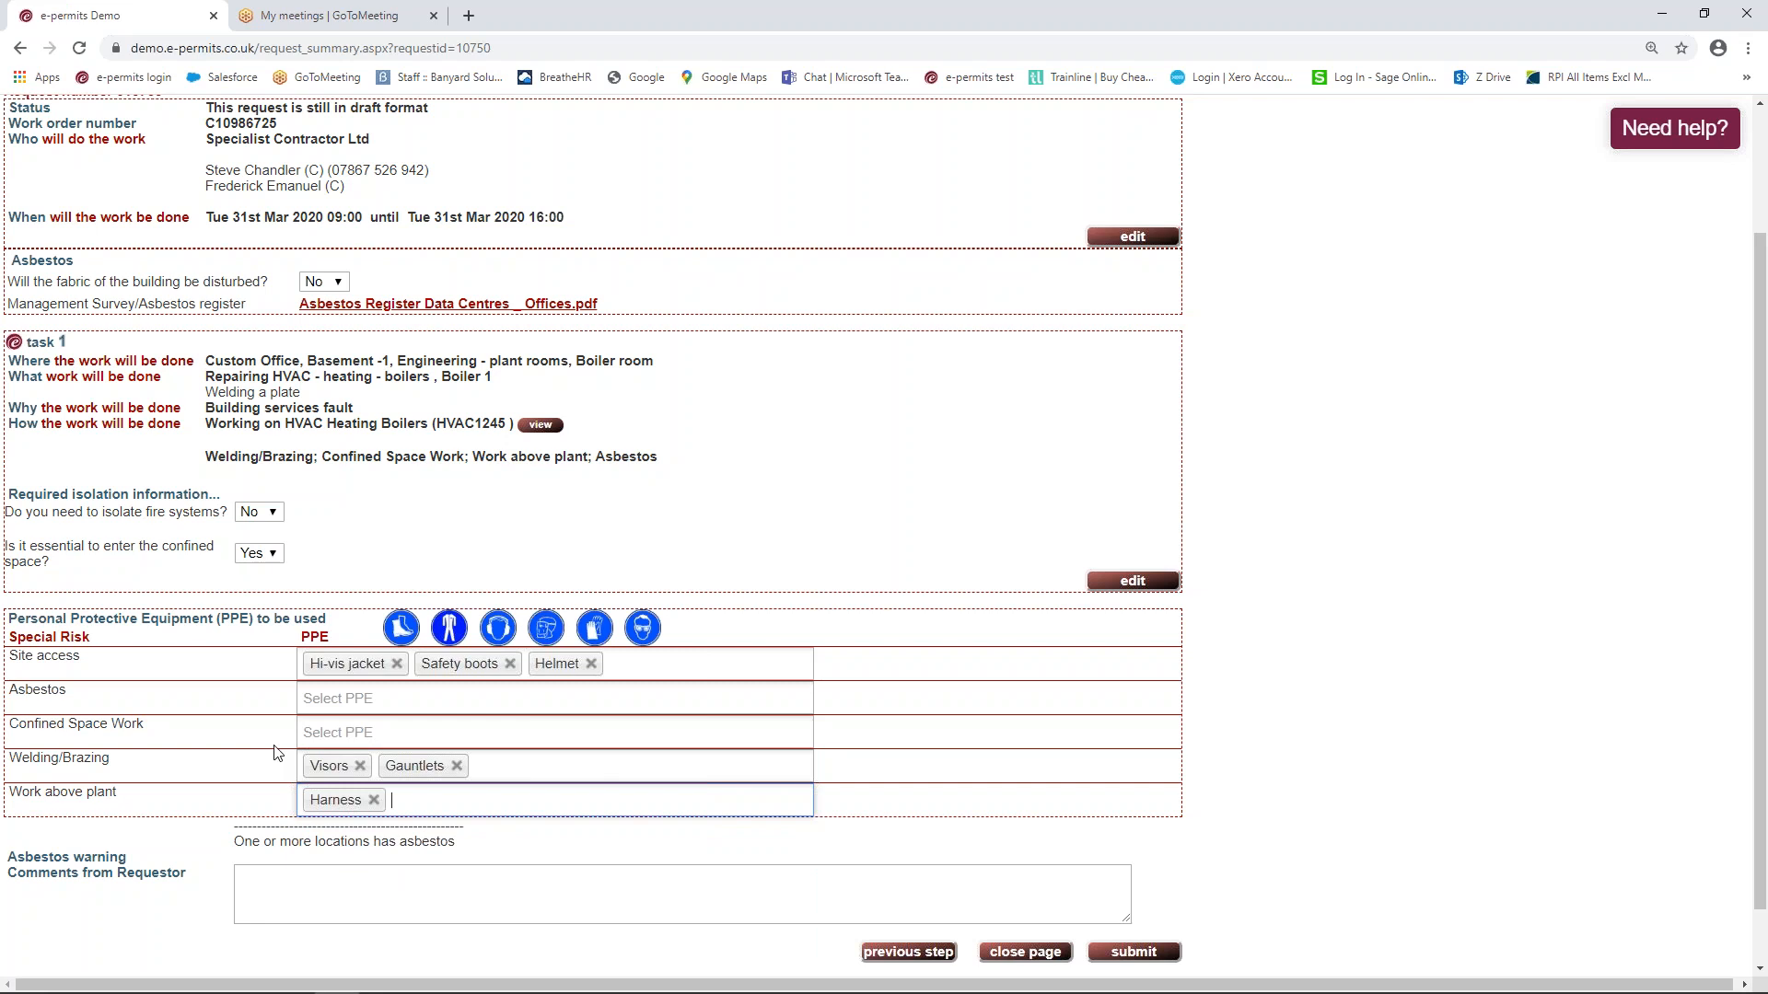
left_click(1134, 952)
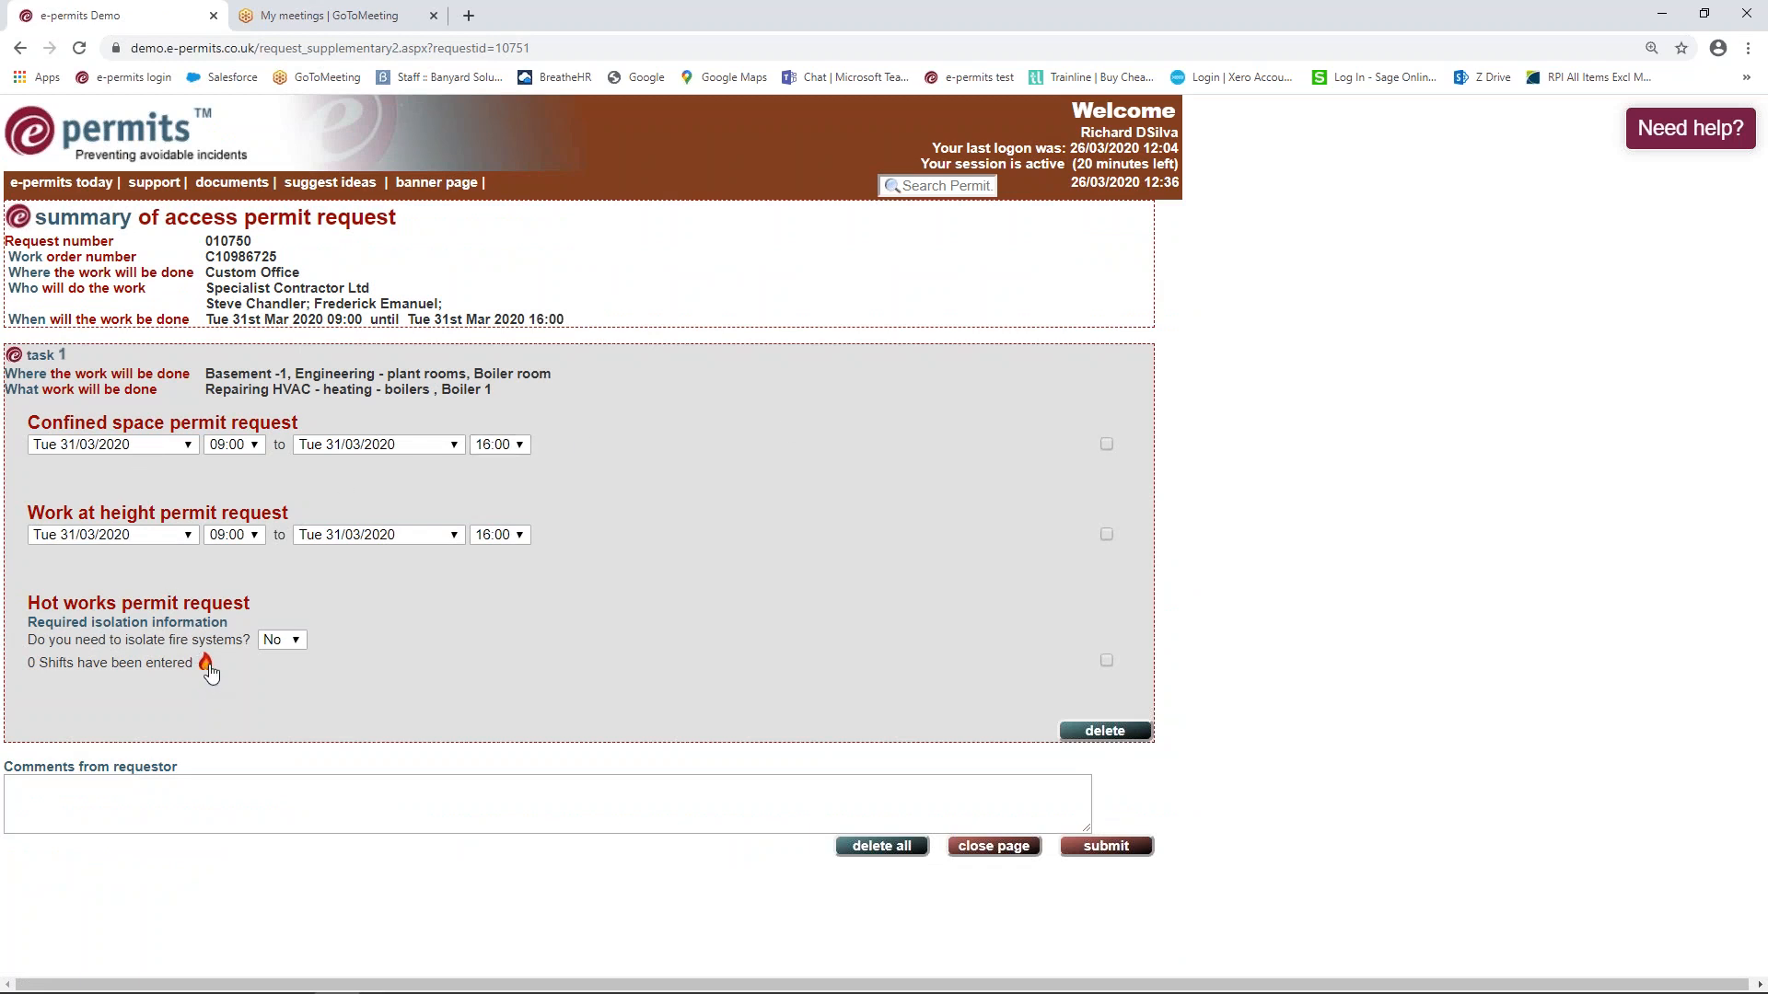
Save a hot works shift on Tue 31/03/2020, 12:00 to 13:00, and submit the supplementary requests
left_click(205, 663)
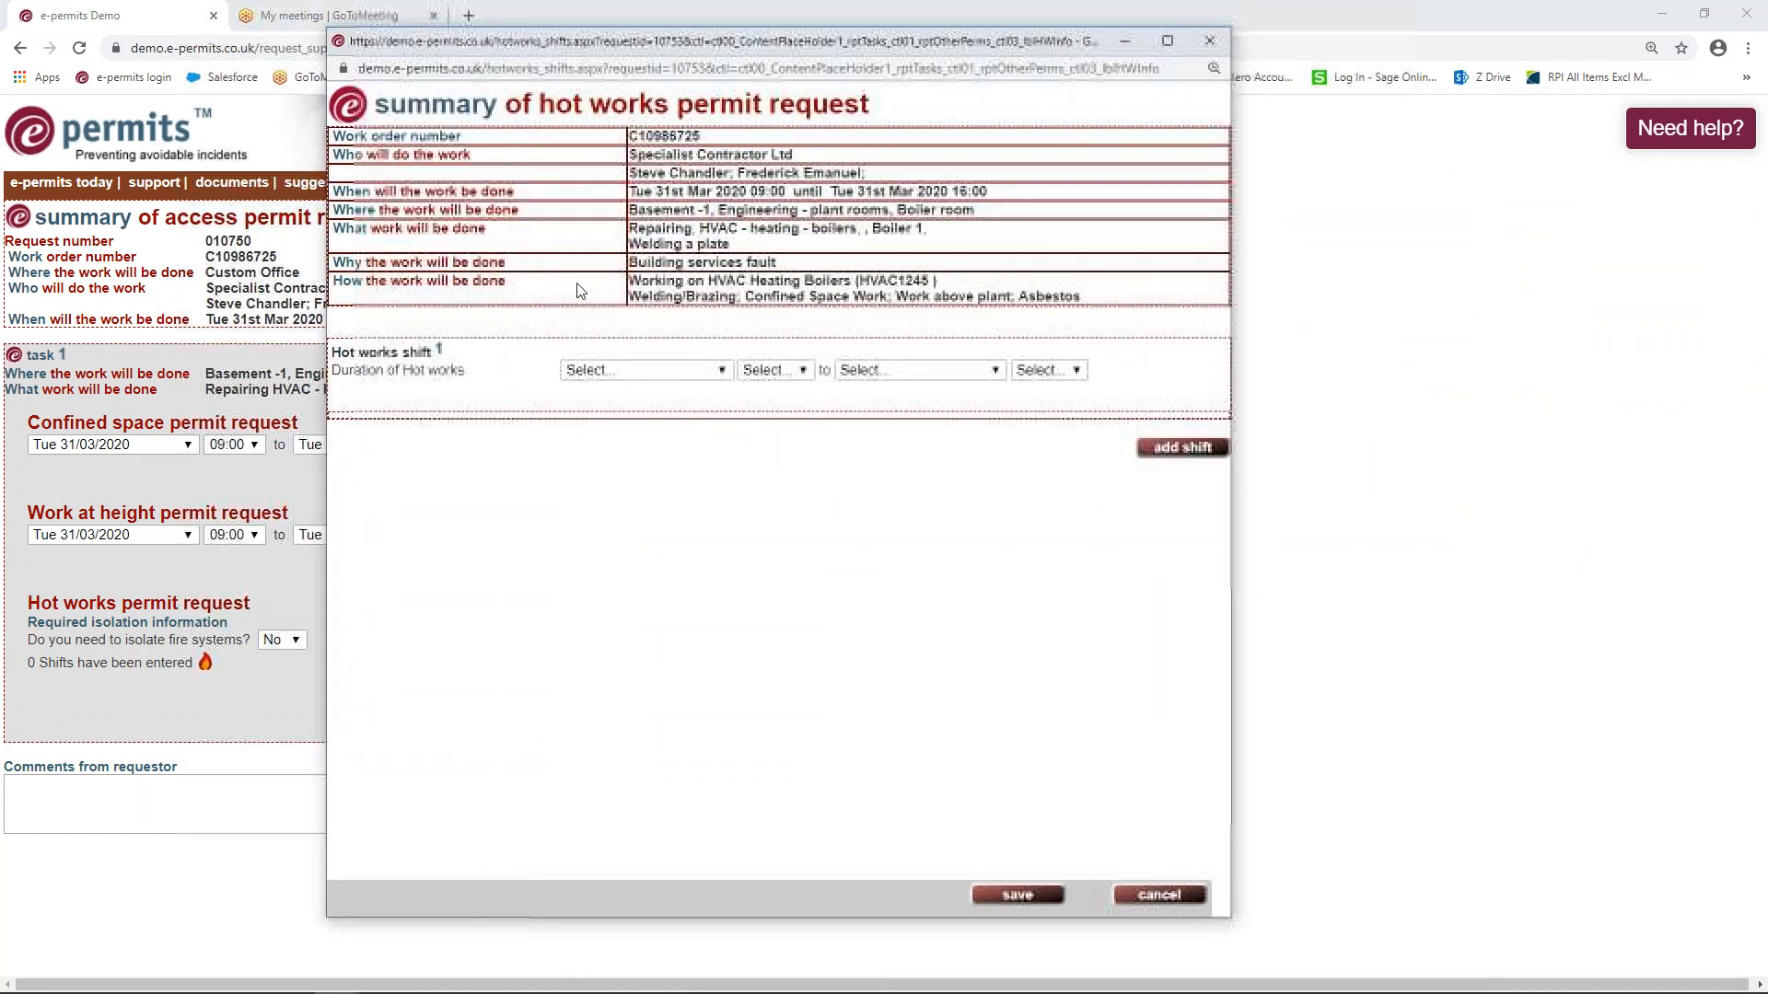
left_click(721, 370)
left_click(650, 408)
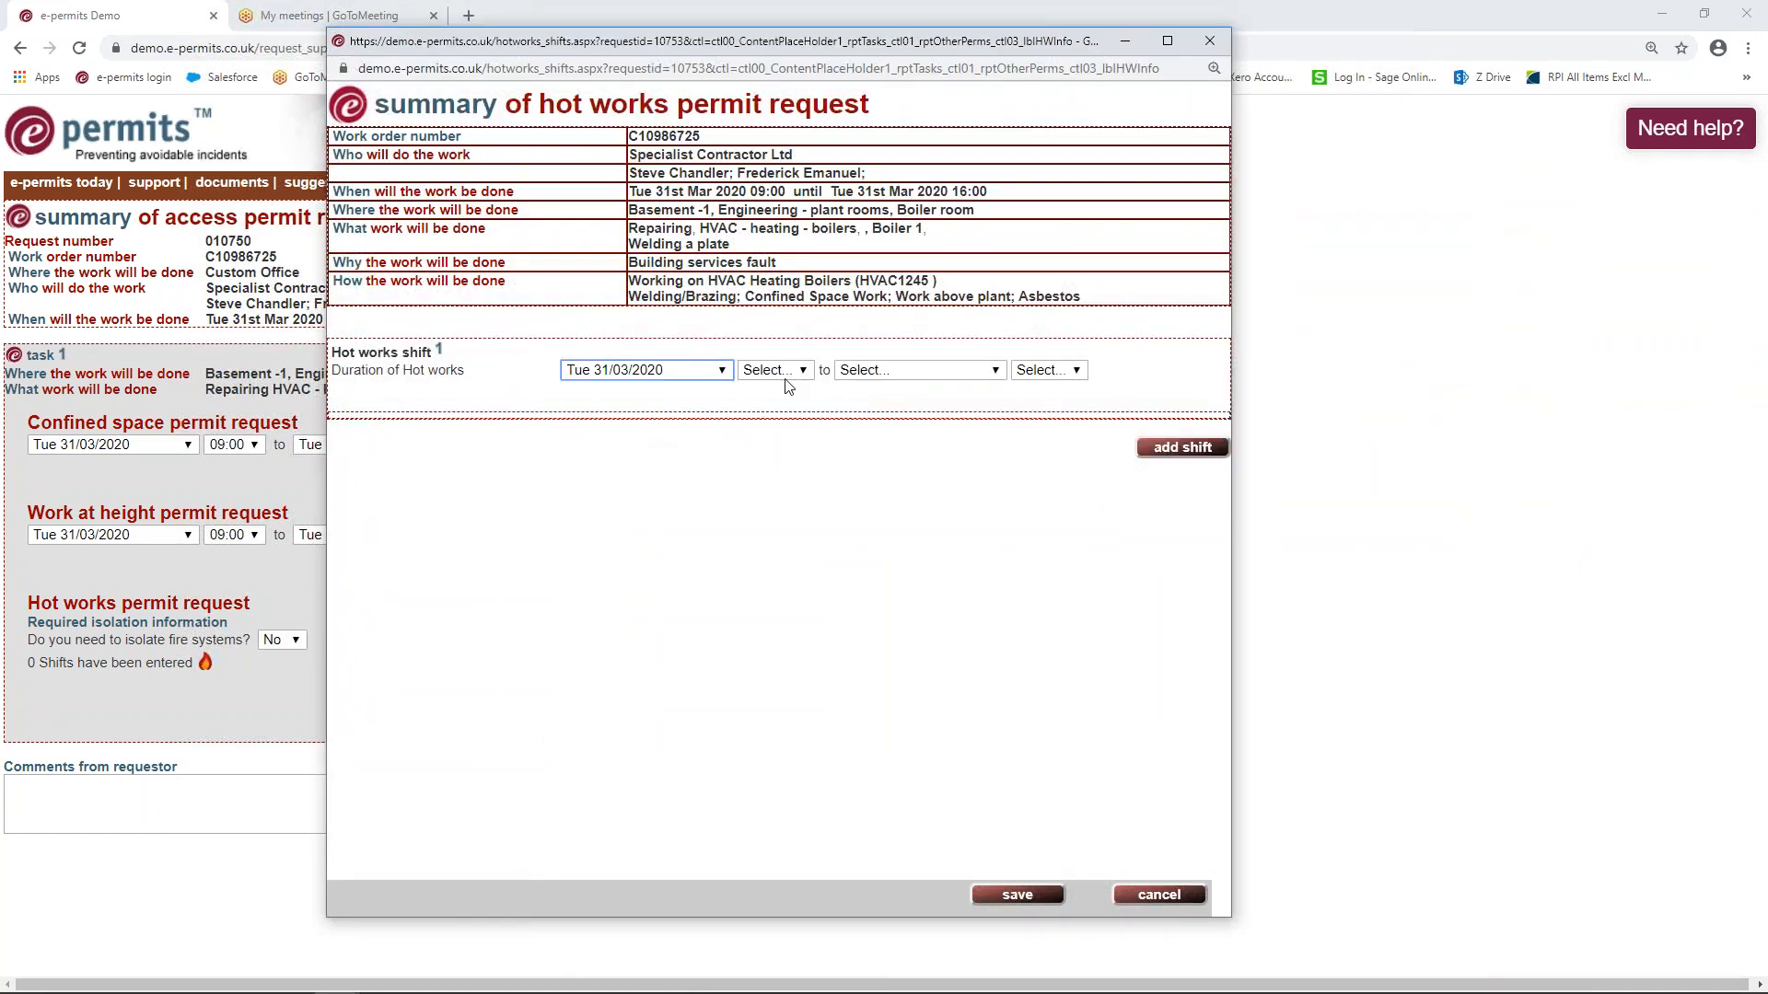
left_click(775, 370)
scroll(809, 559, "down", 2)
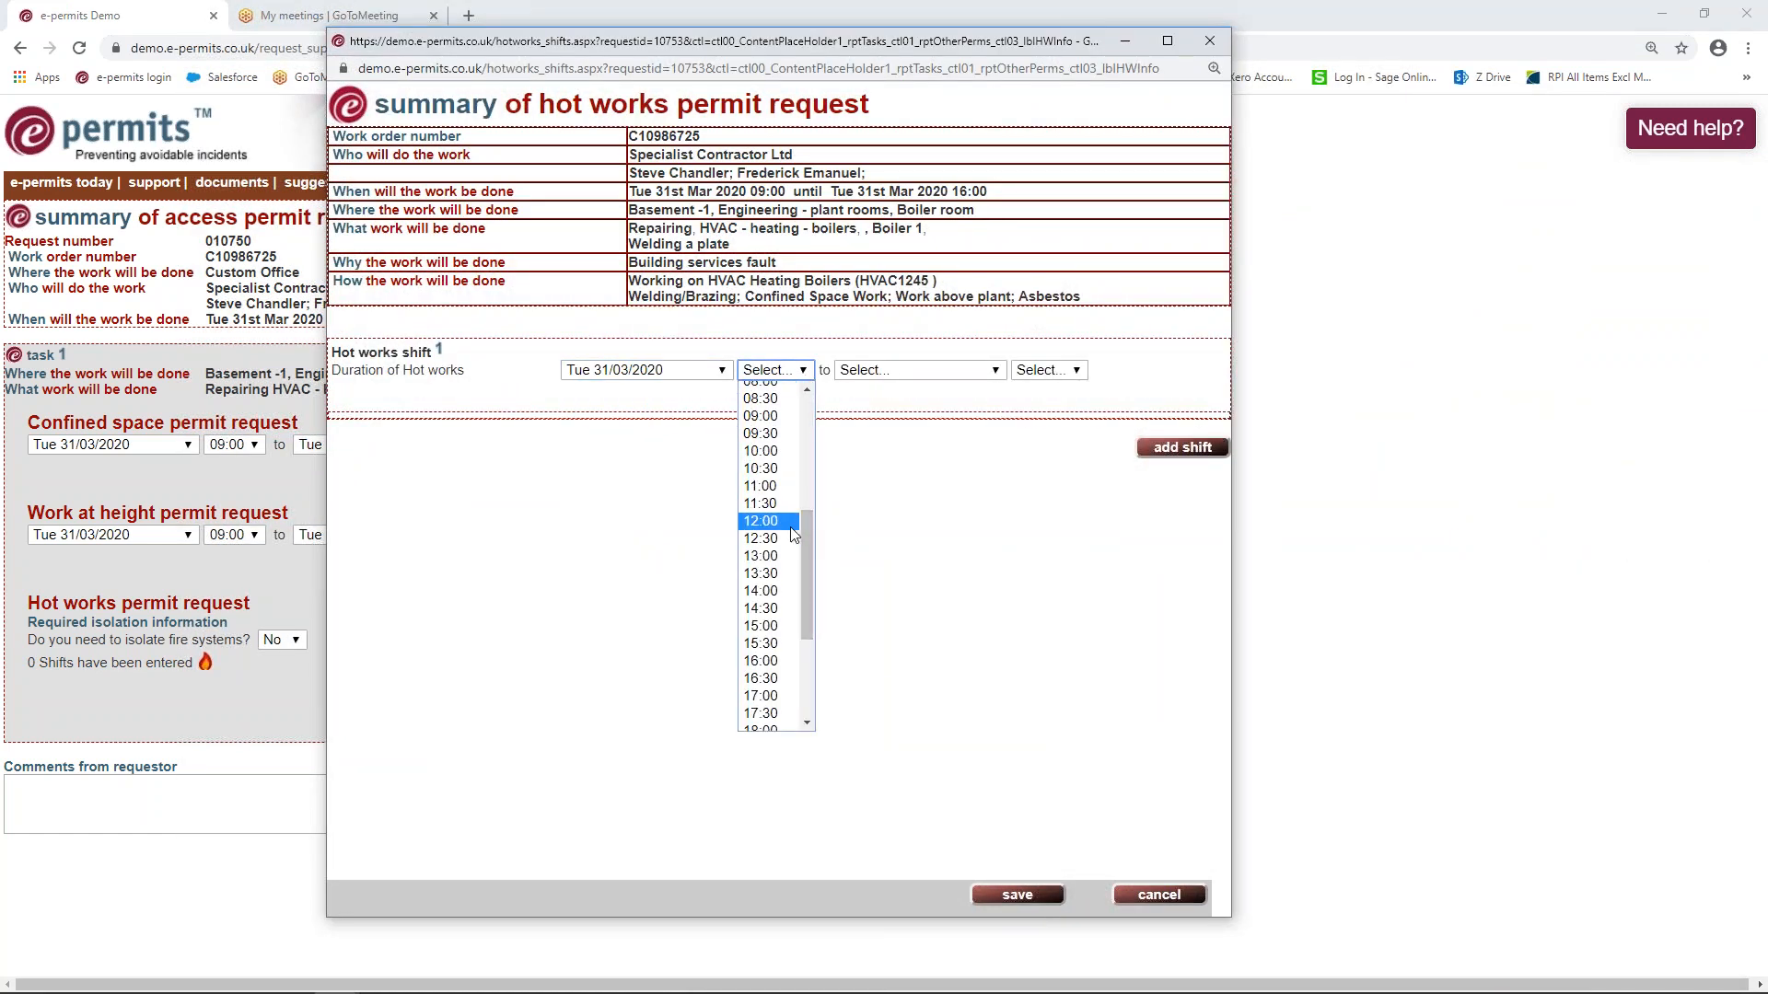
left_click(761, 616)
left_click(958, 370)
left_click(968, 408)
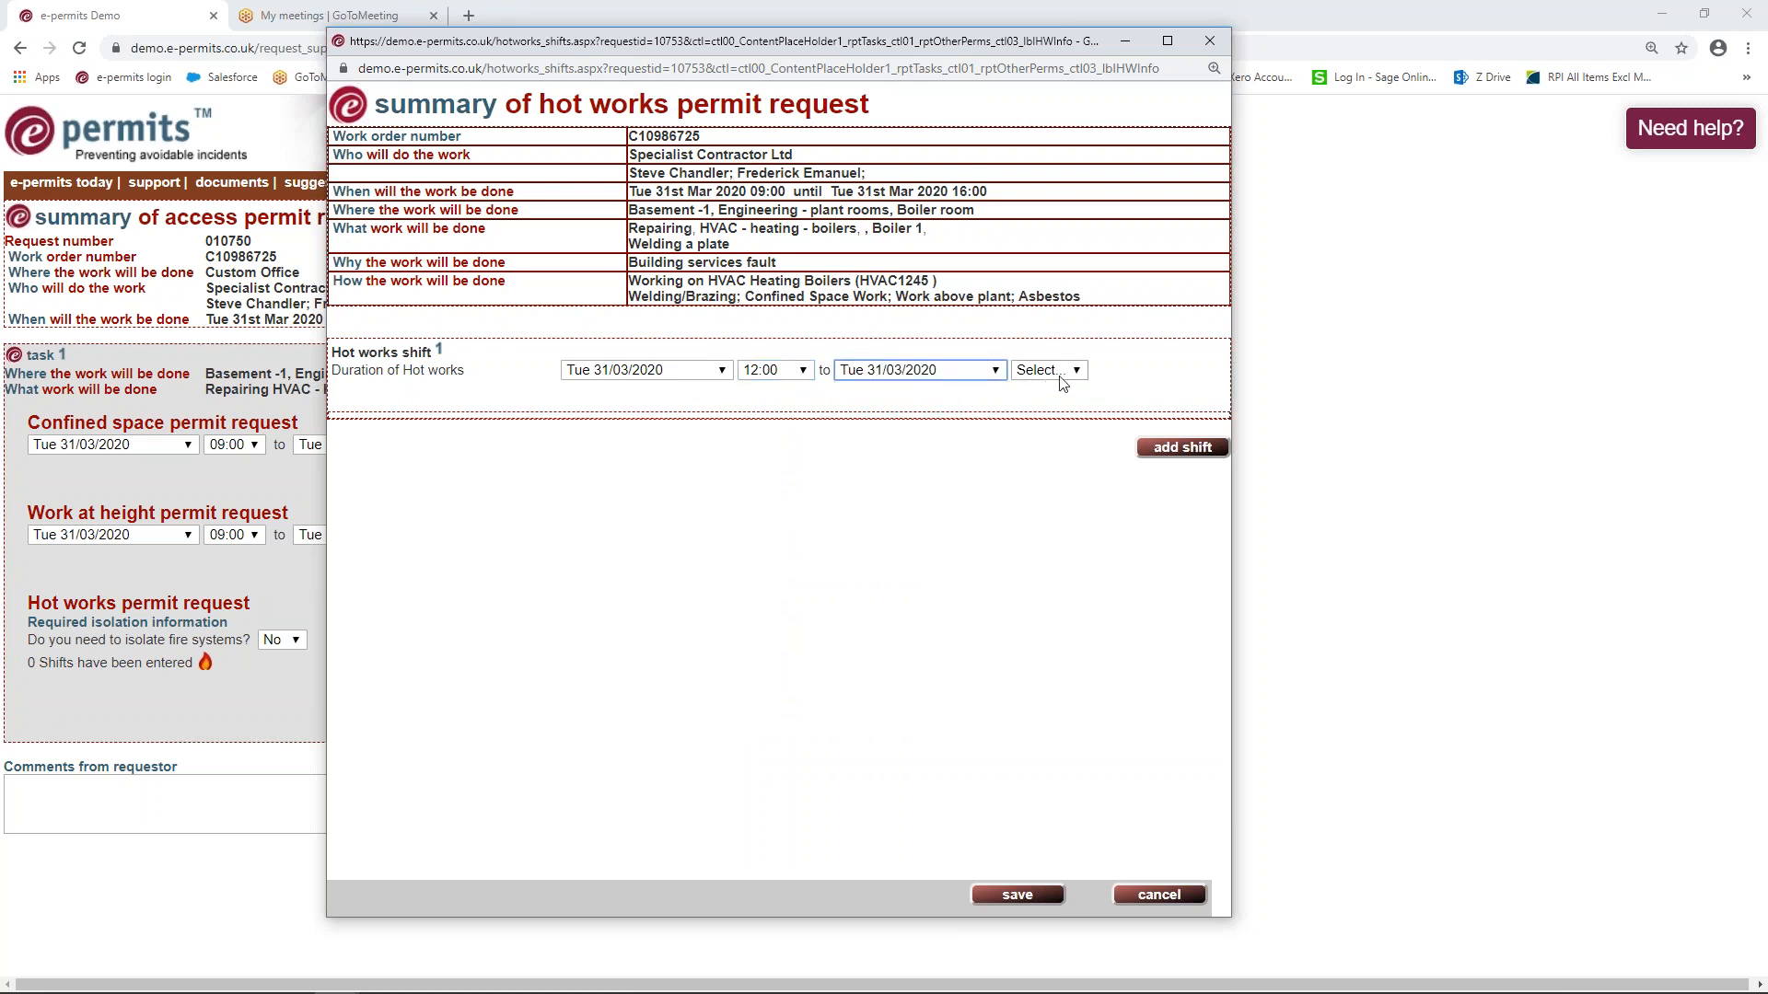
left_click(1049, 370)
scroll(1077, 564, "down", 3)
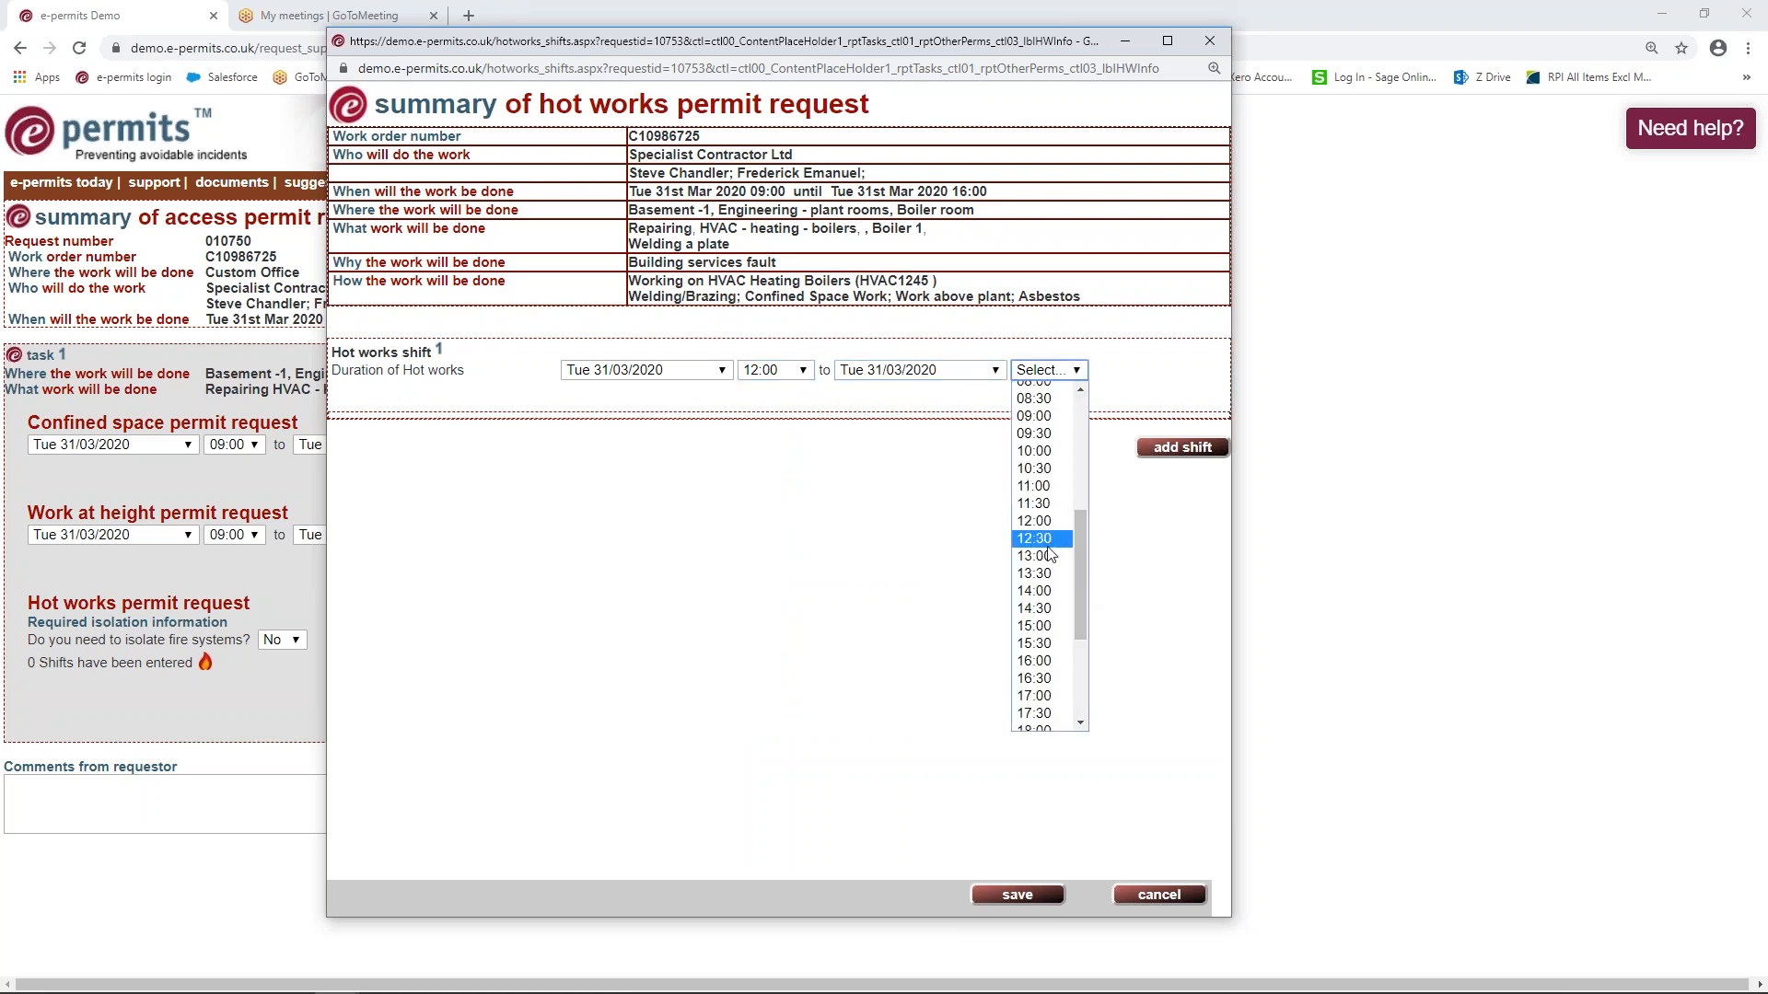
left_click(1035, 556)
left_click(1013, 904)
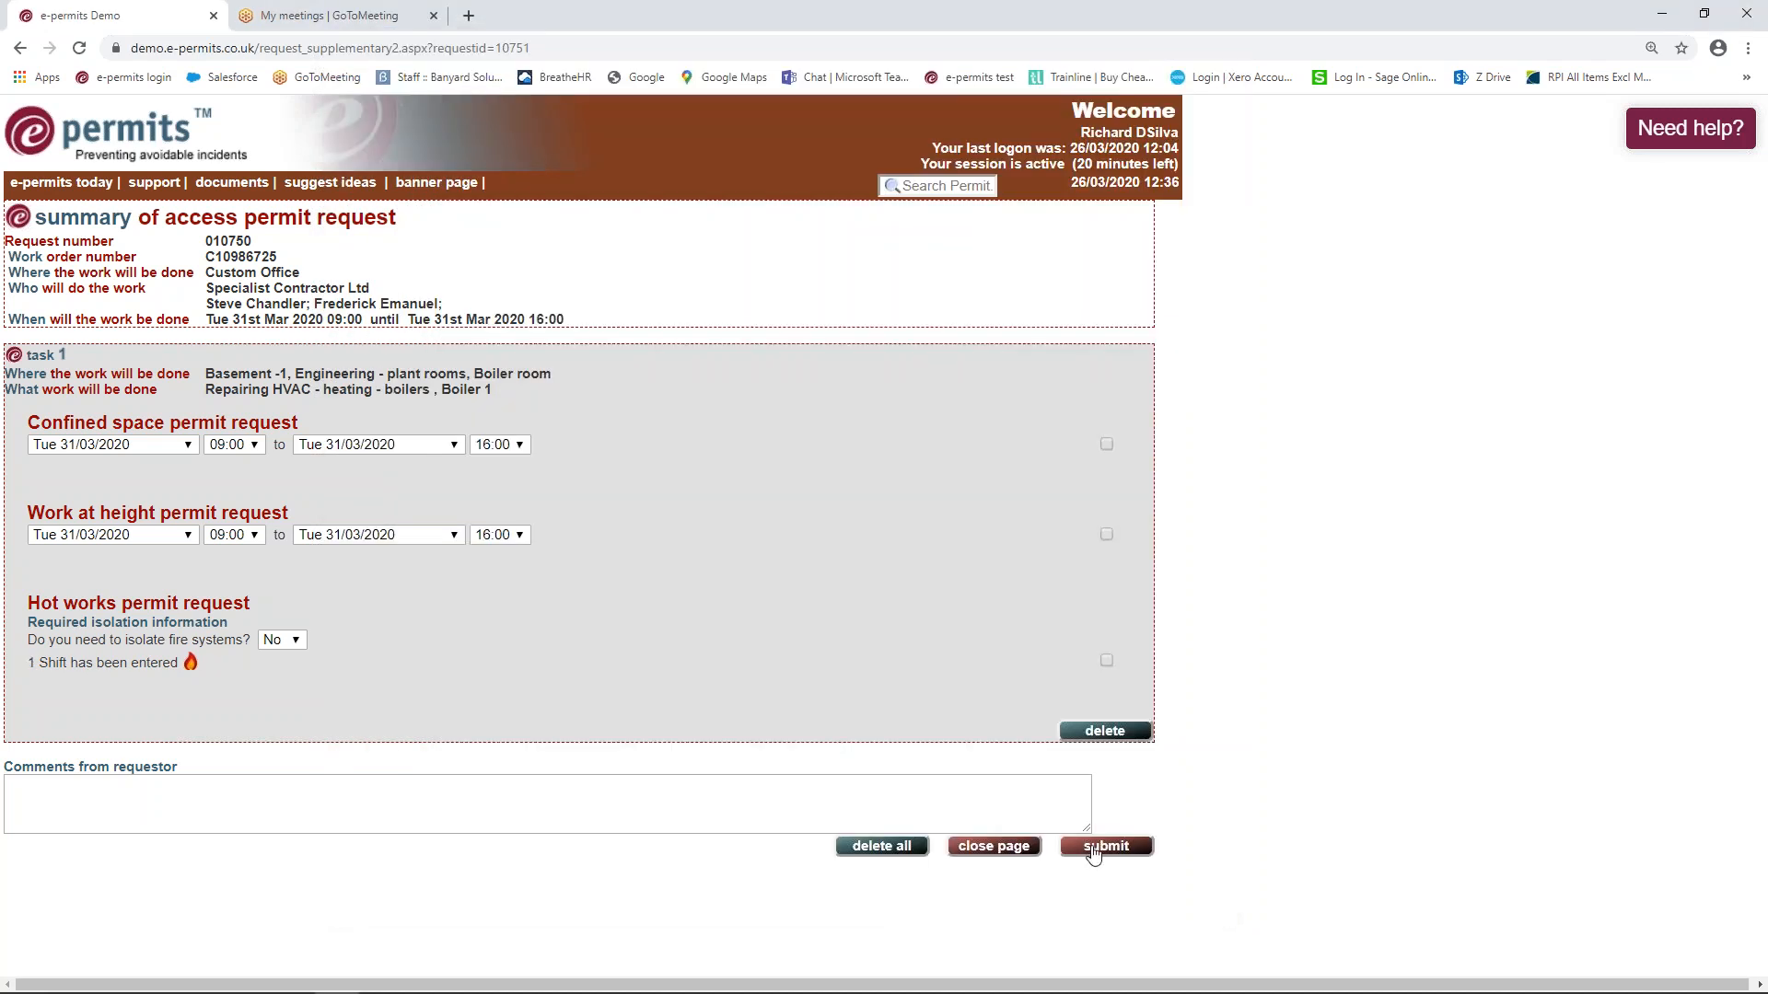
left_click(1096, 847)
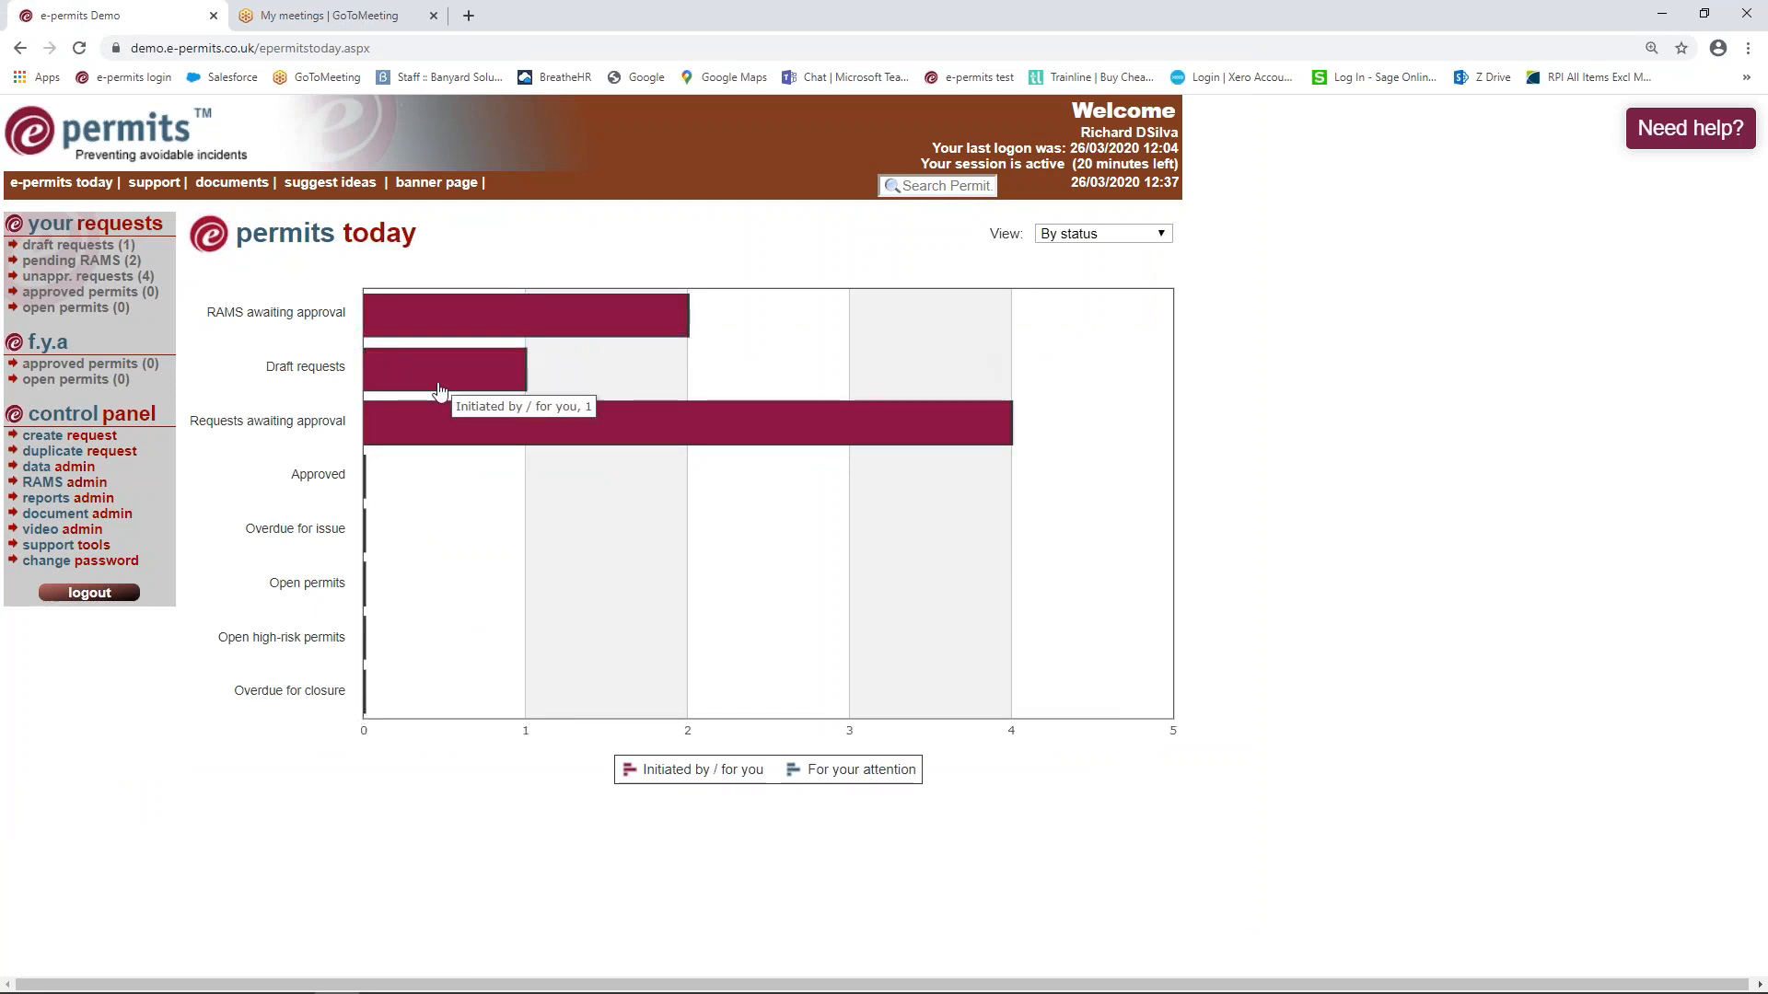
Switch to the other browser and log out, then back in as the approver
mouse_move(605, 992)
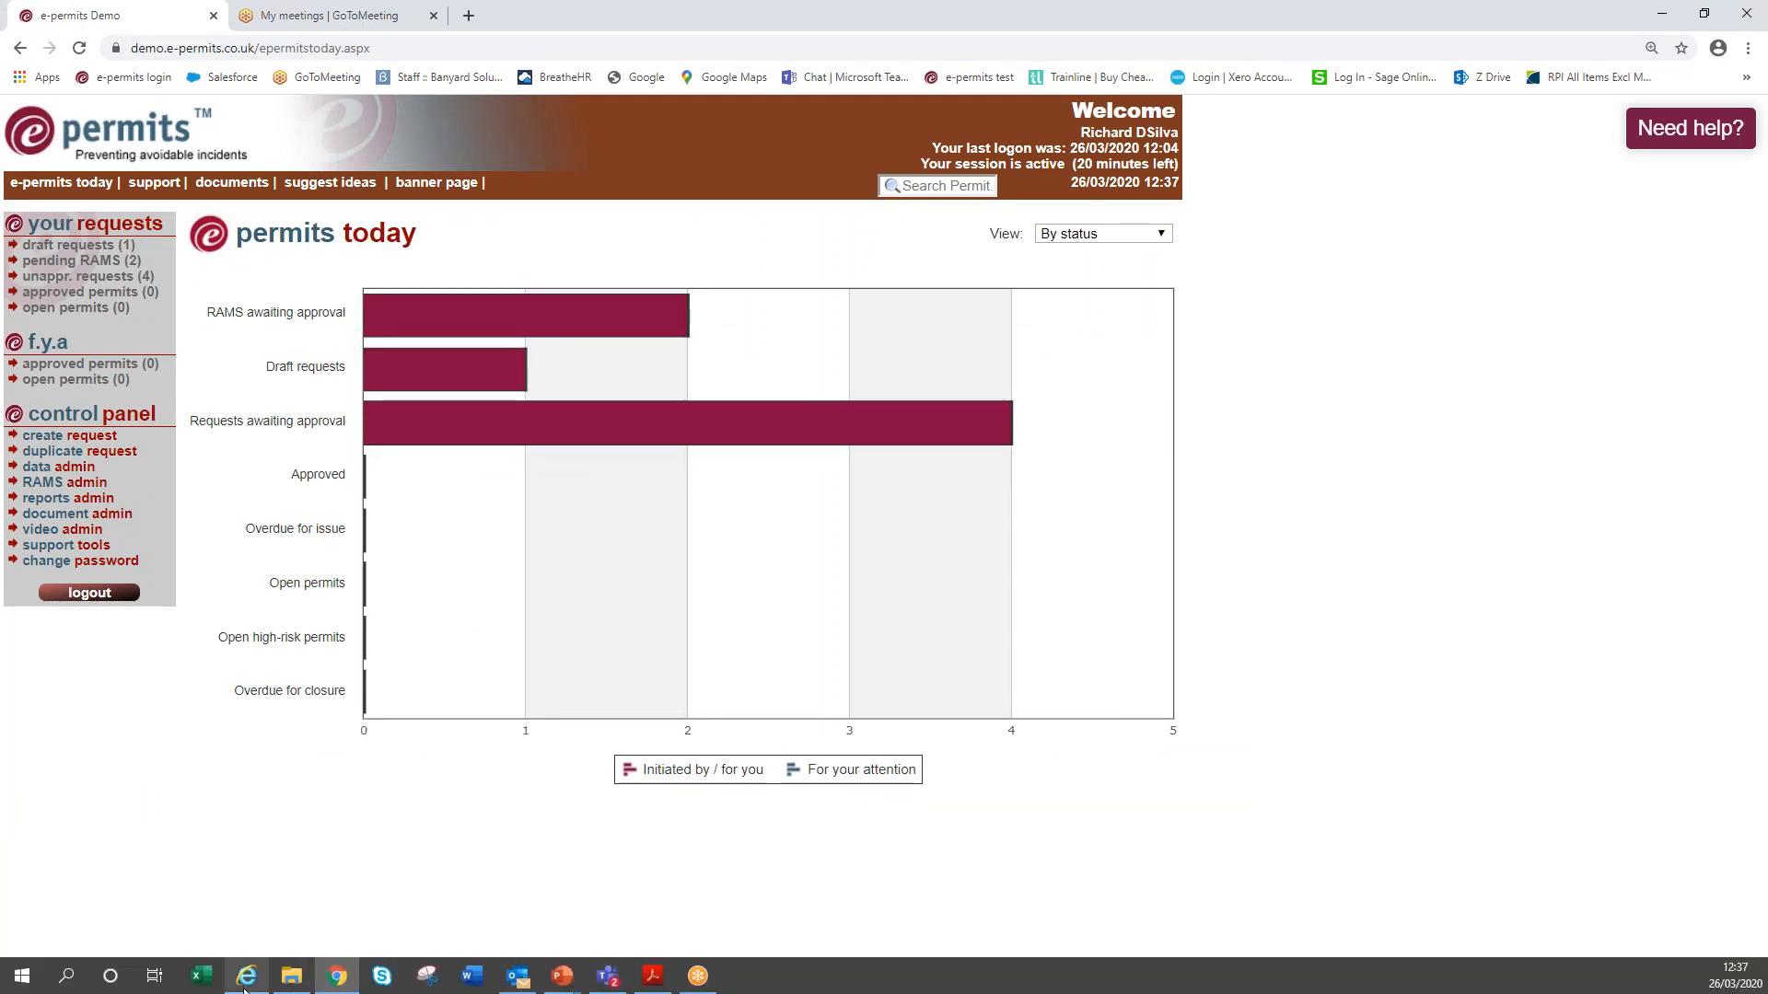
left_click(246, 975)
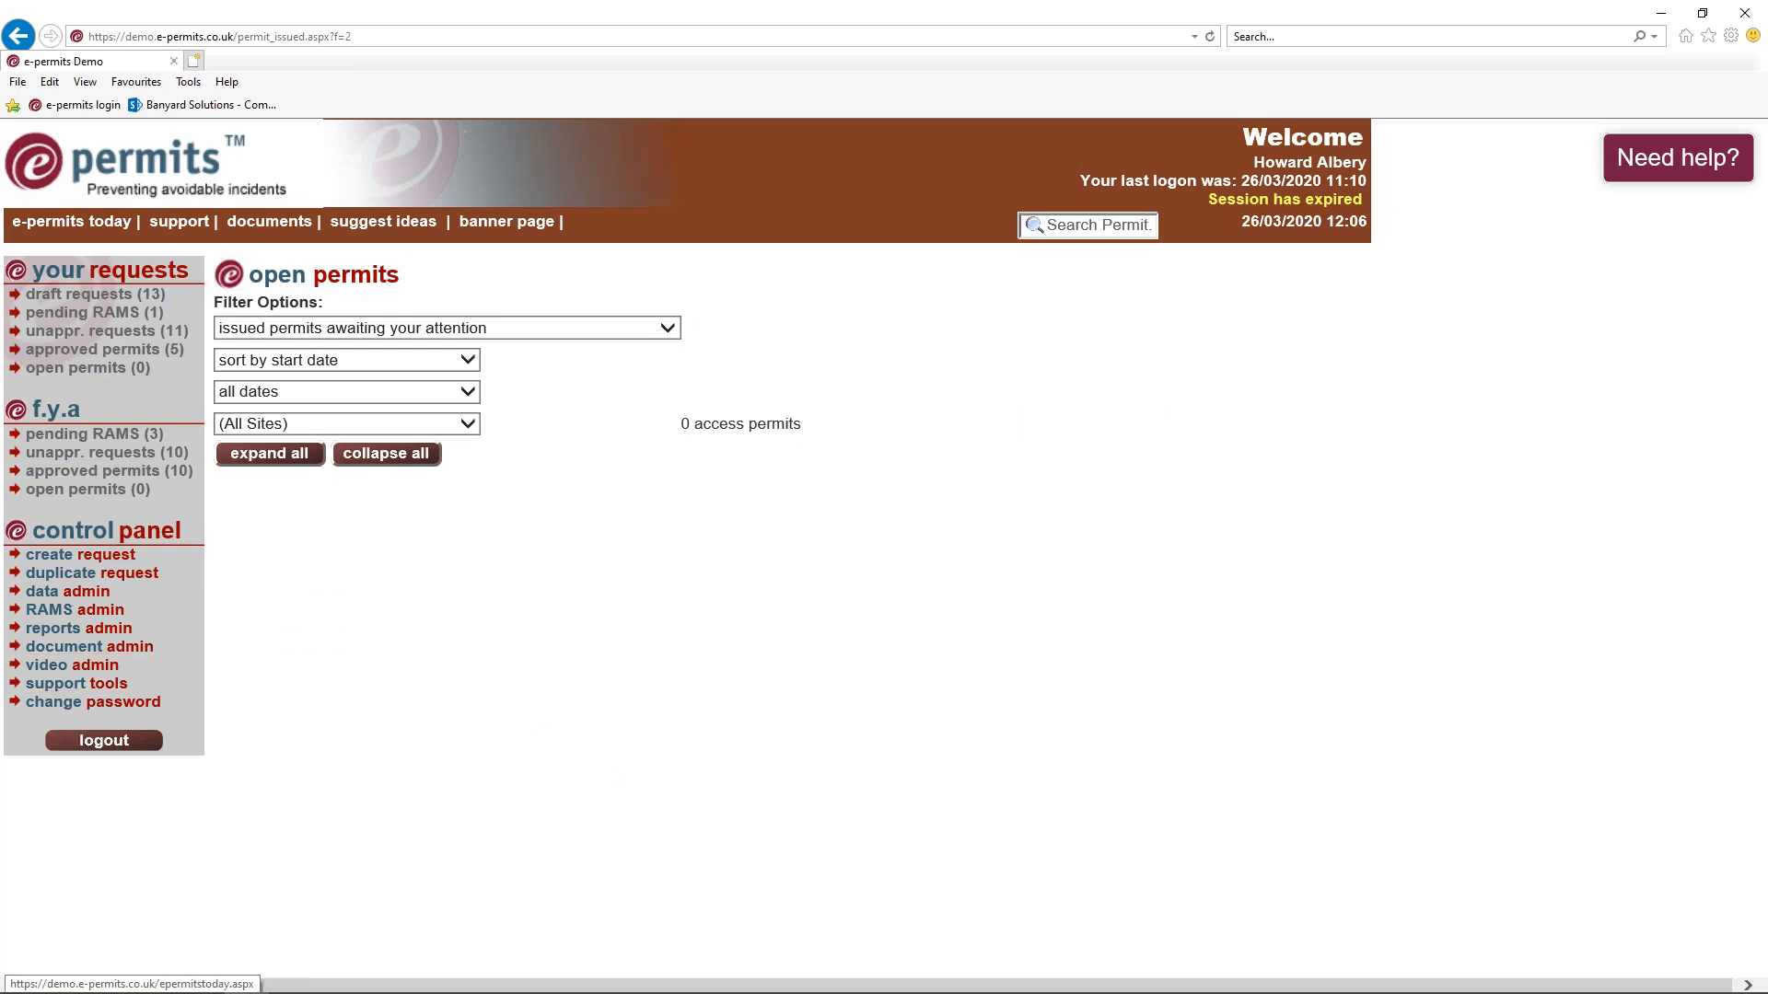
left_click(91, 750)
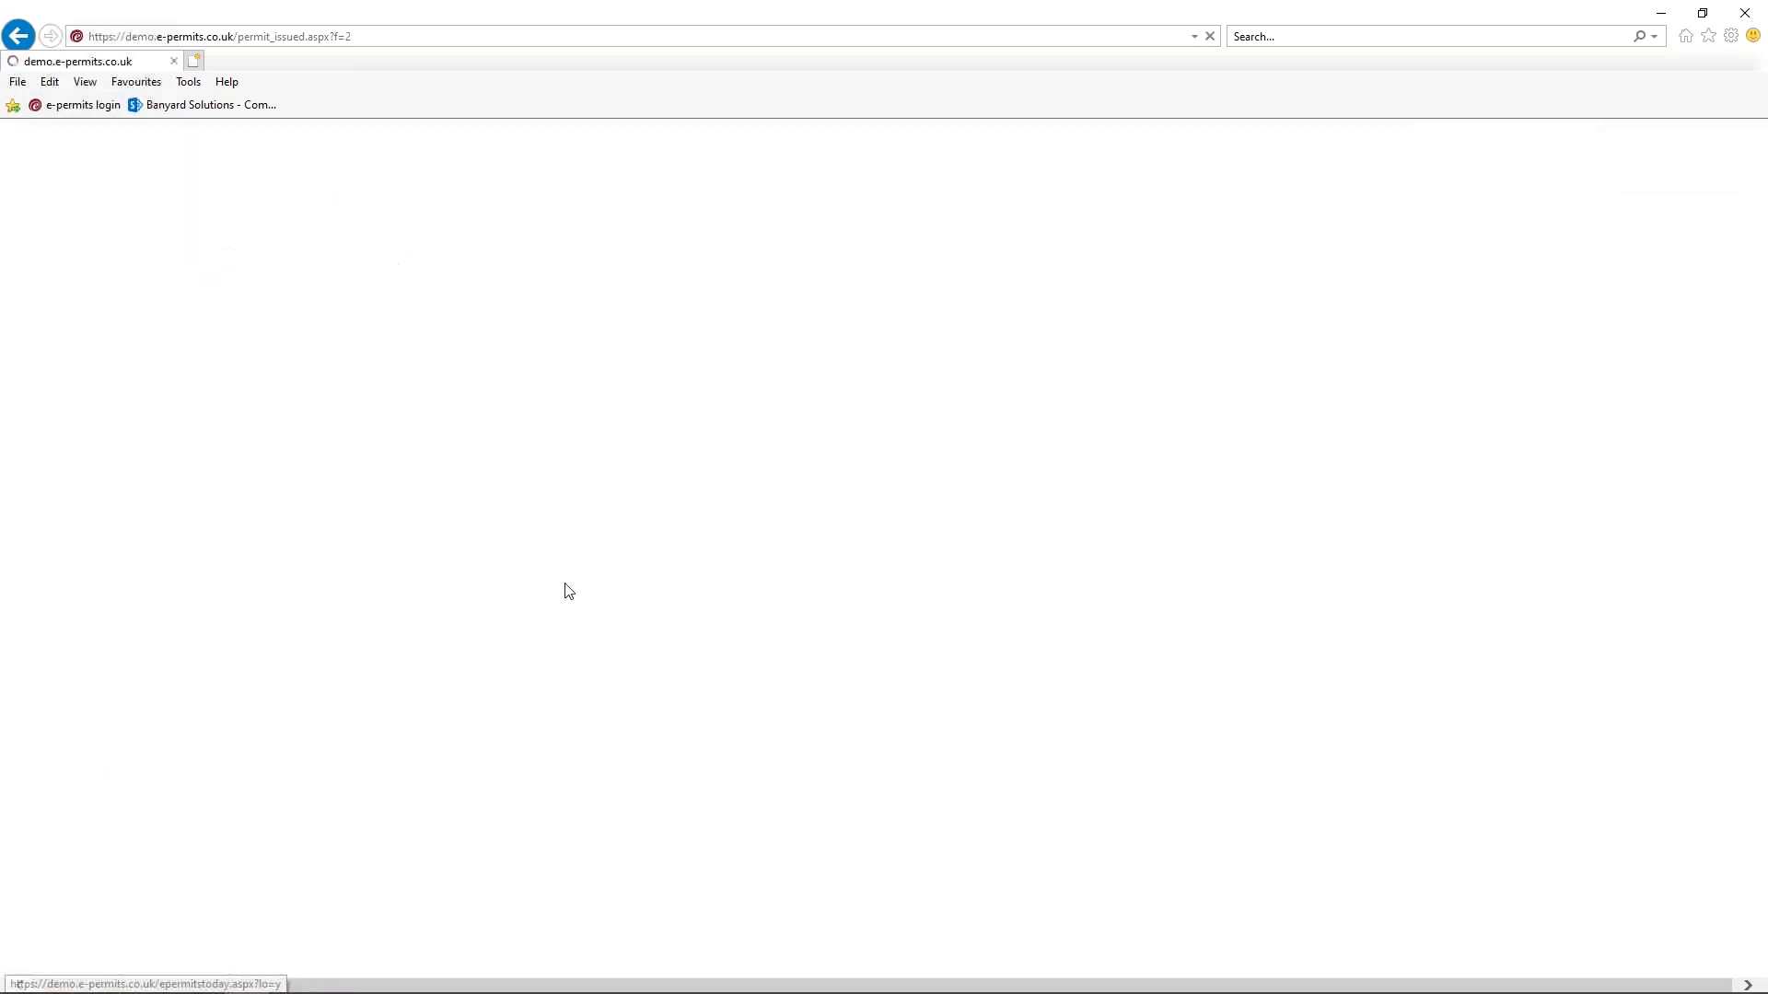
left_click(808, 689)
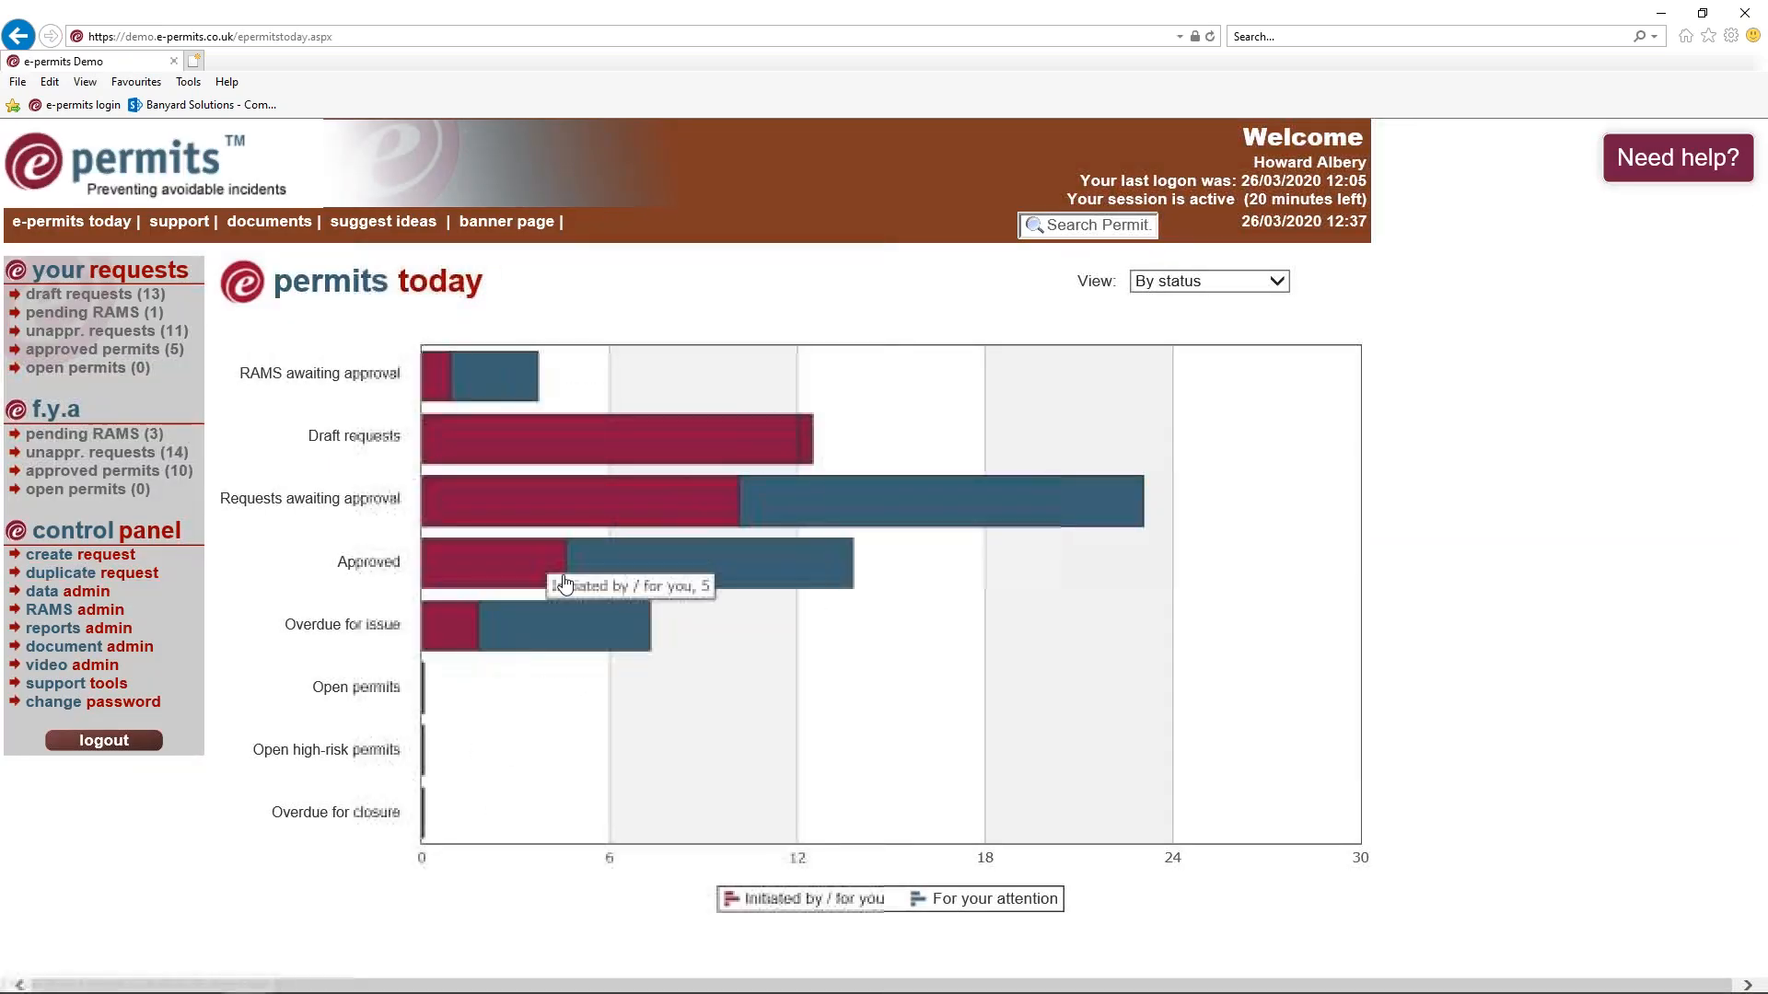
List requests awaiting approval, expand request 010750 and open it for review
left_click(928, 490)
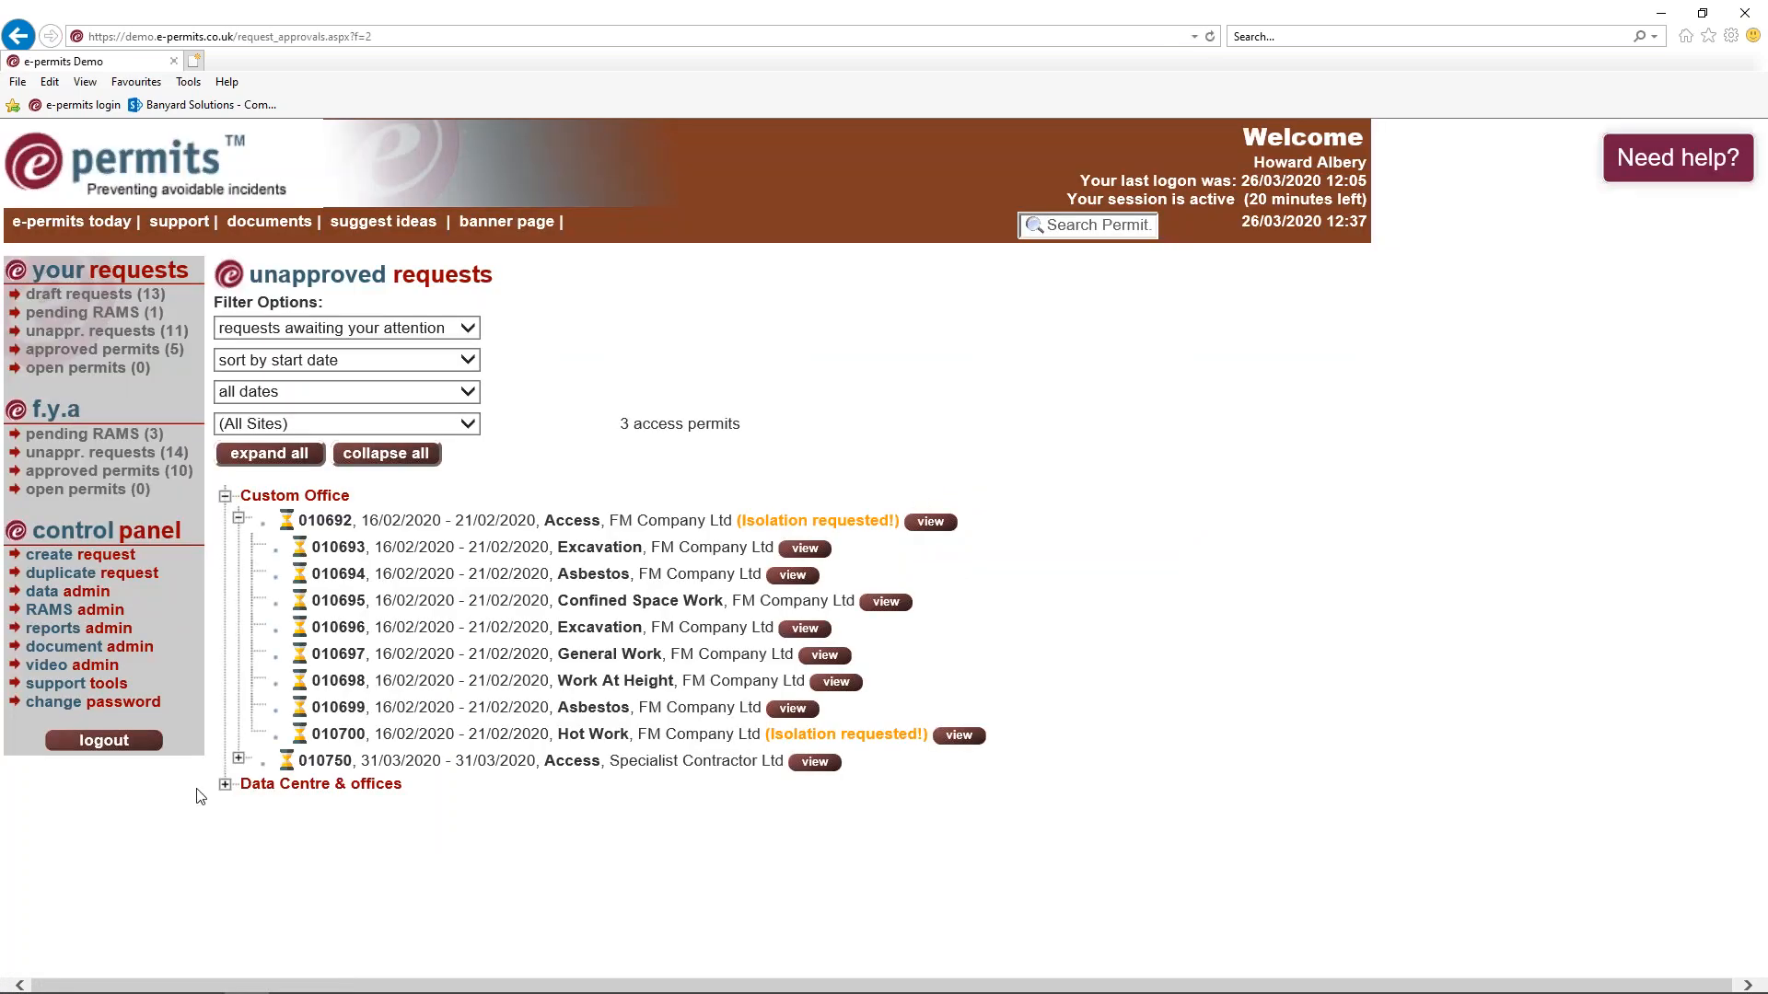
left_click(238, 758)
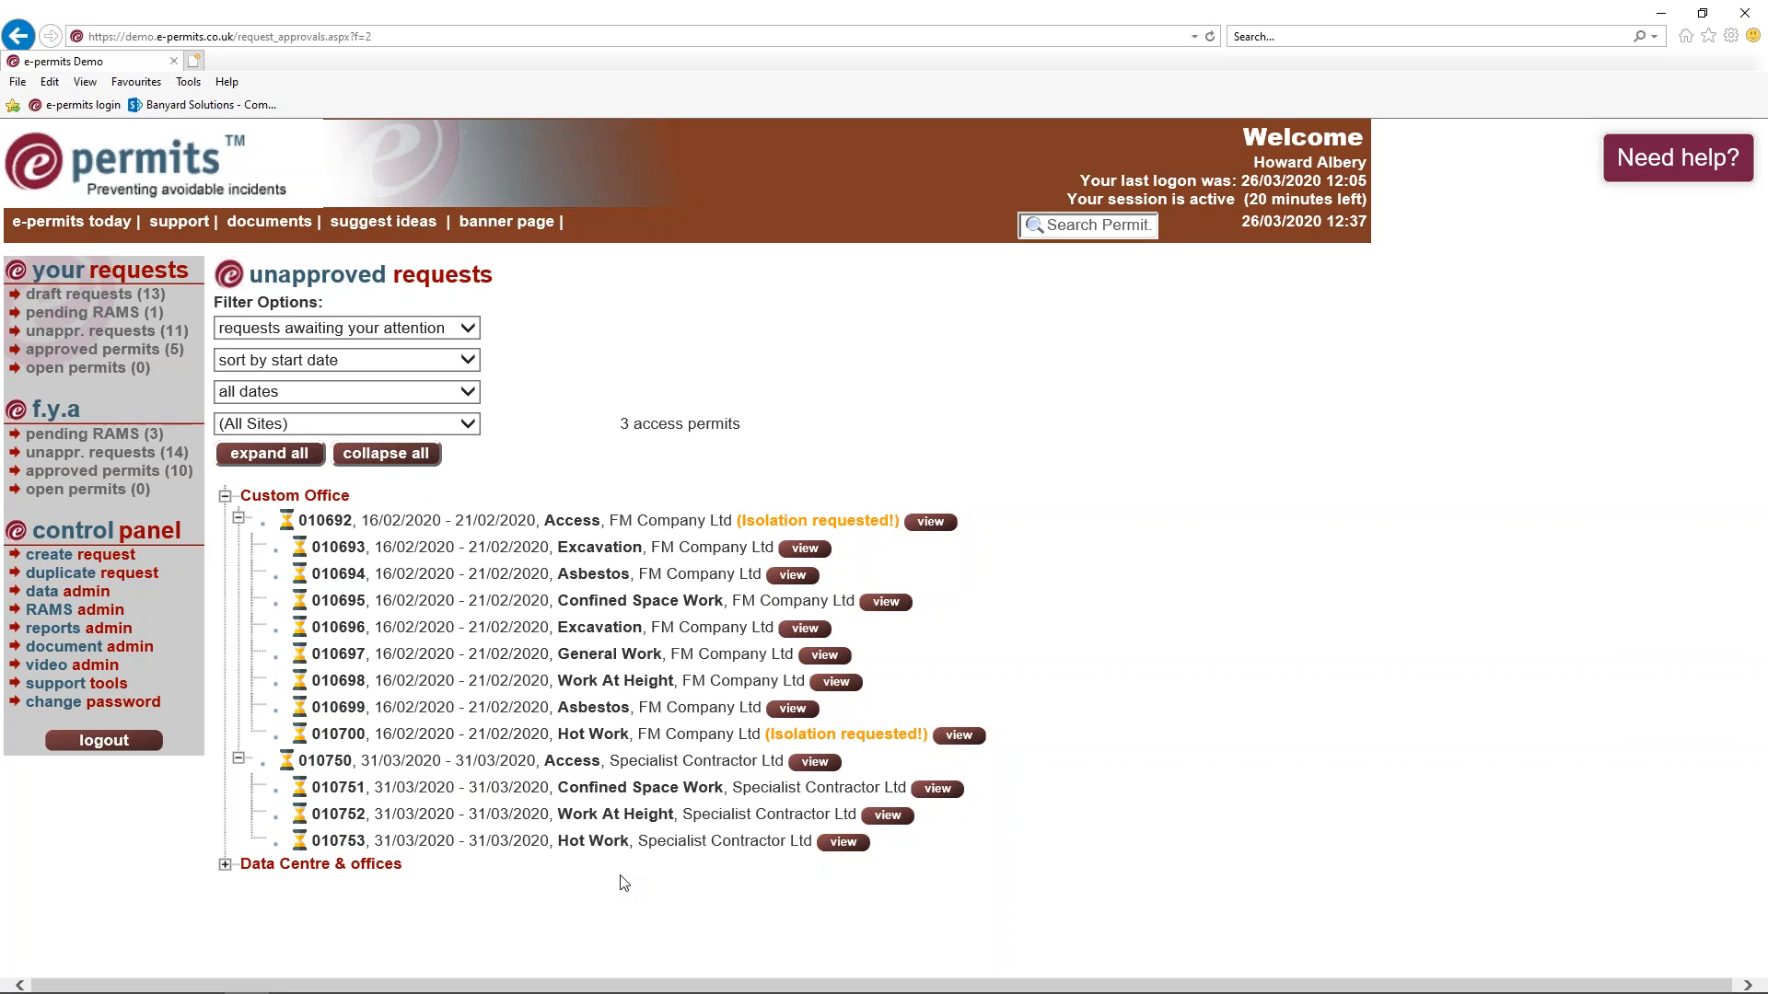
left_click(827, 774)
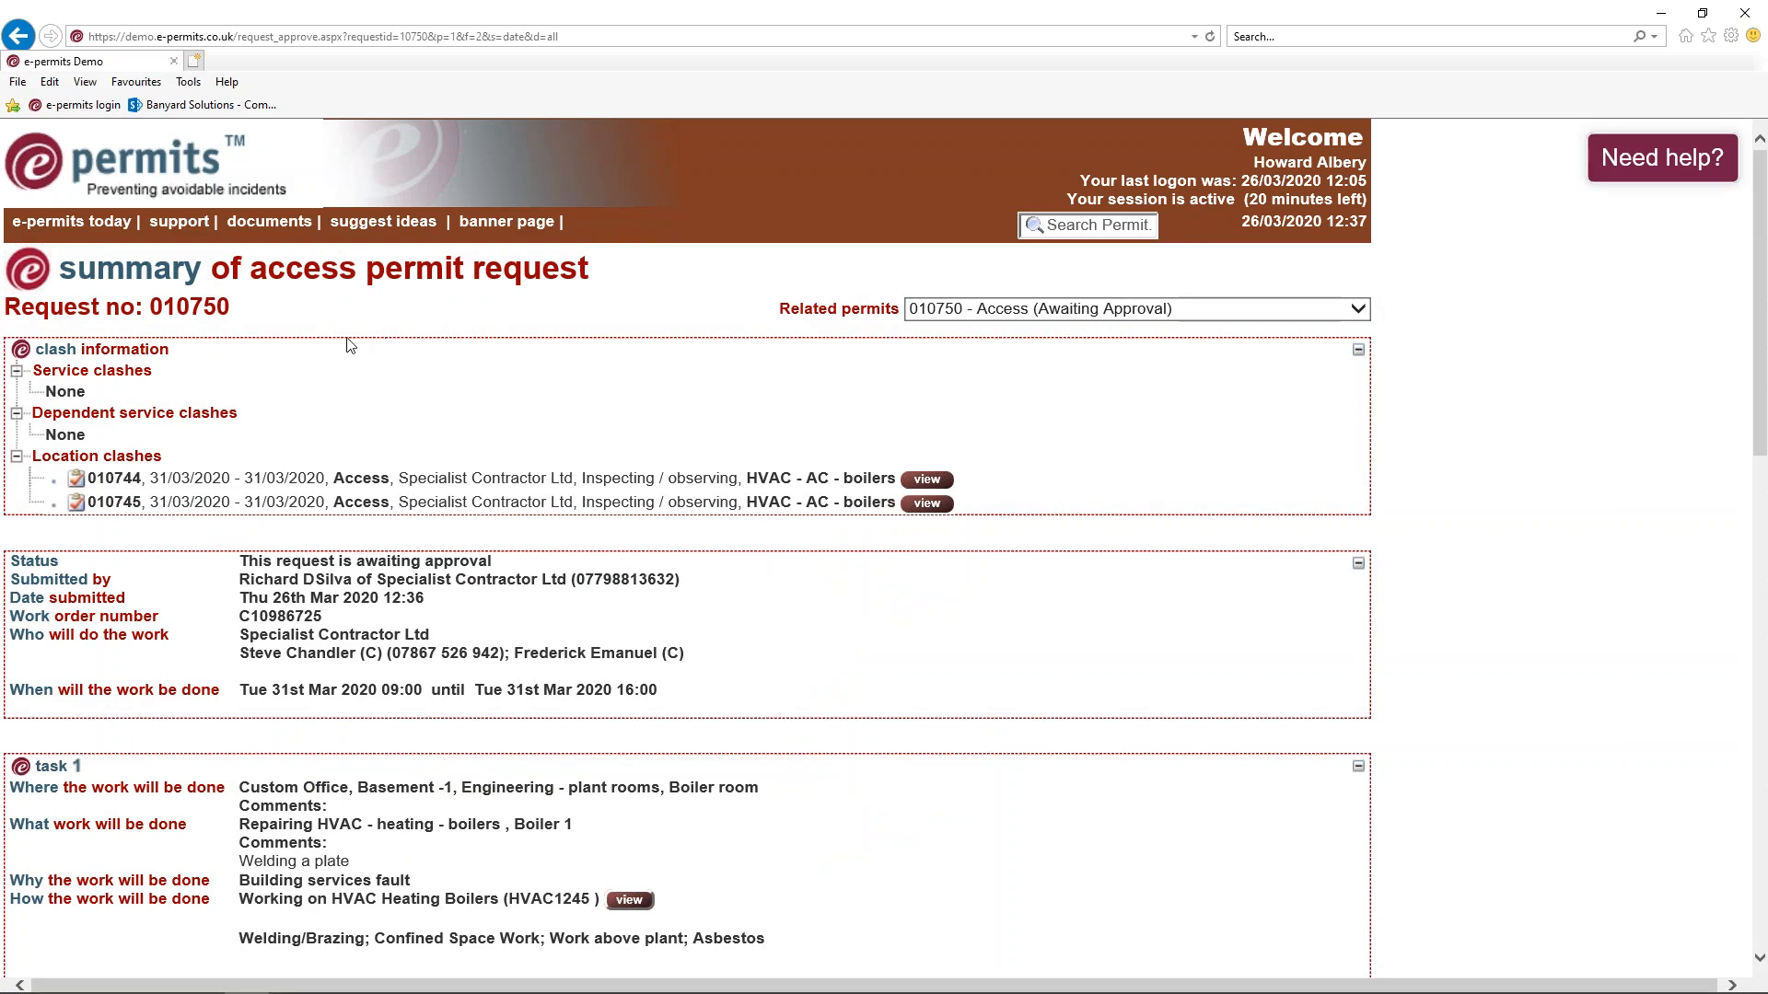
Add Face mask to the Site access PPE requirements
scroll(273, 256, "down", 3)
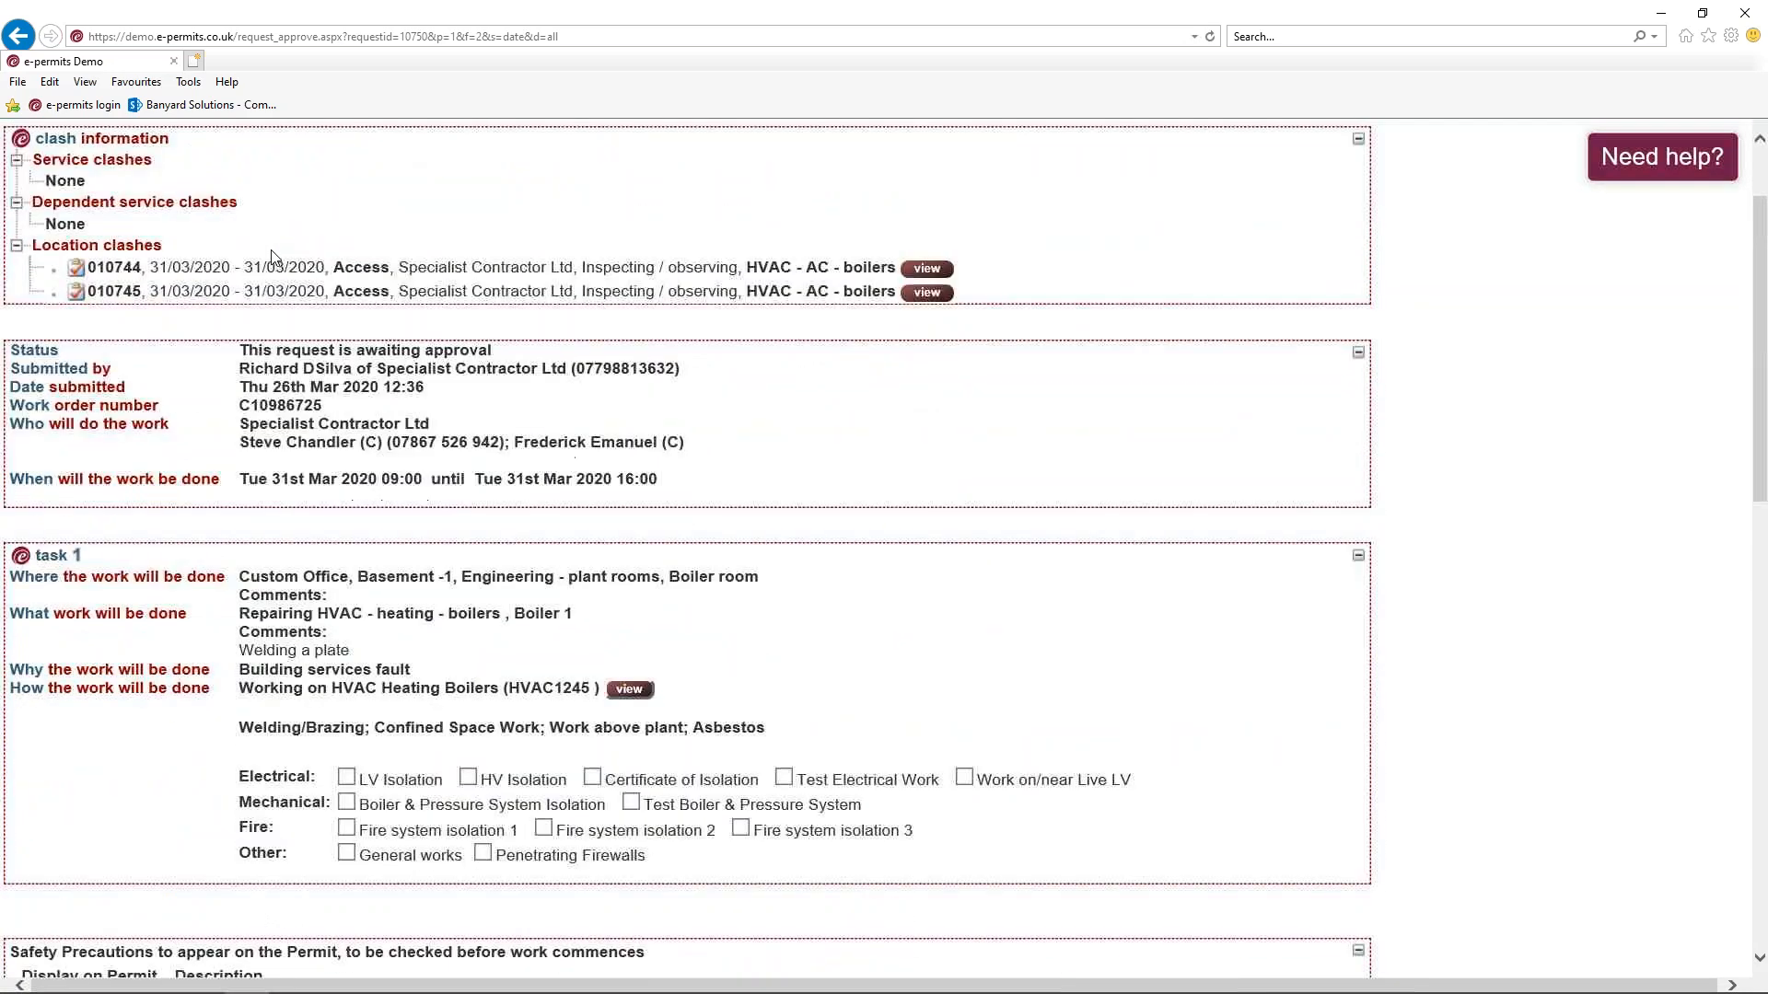
scroll(273, 256, "down", 3)
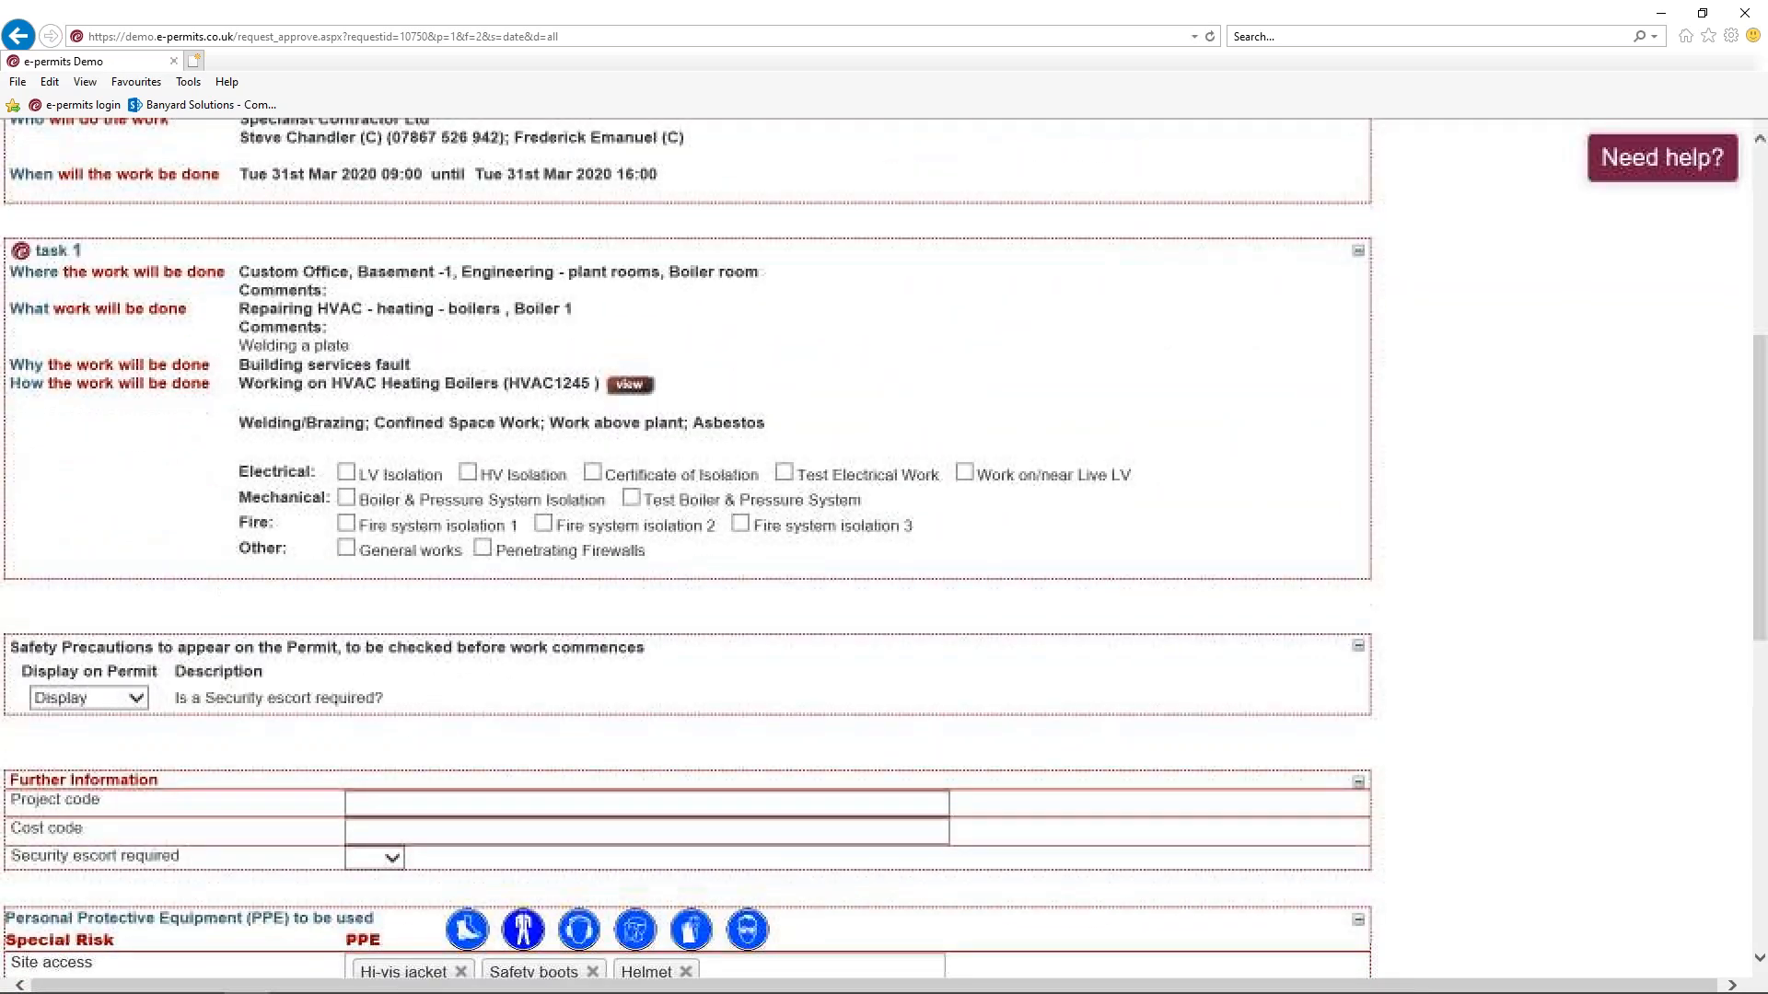
scroll(259, 249, "down", 3)
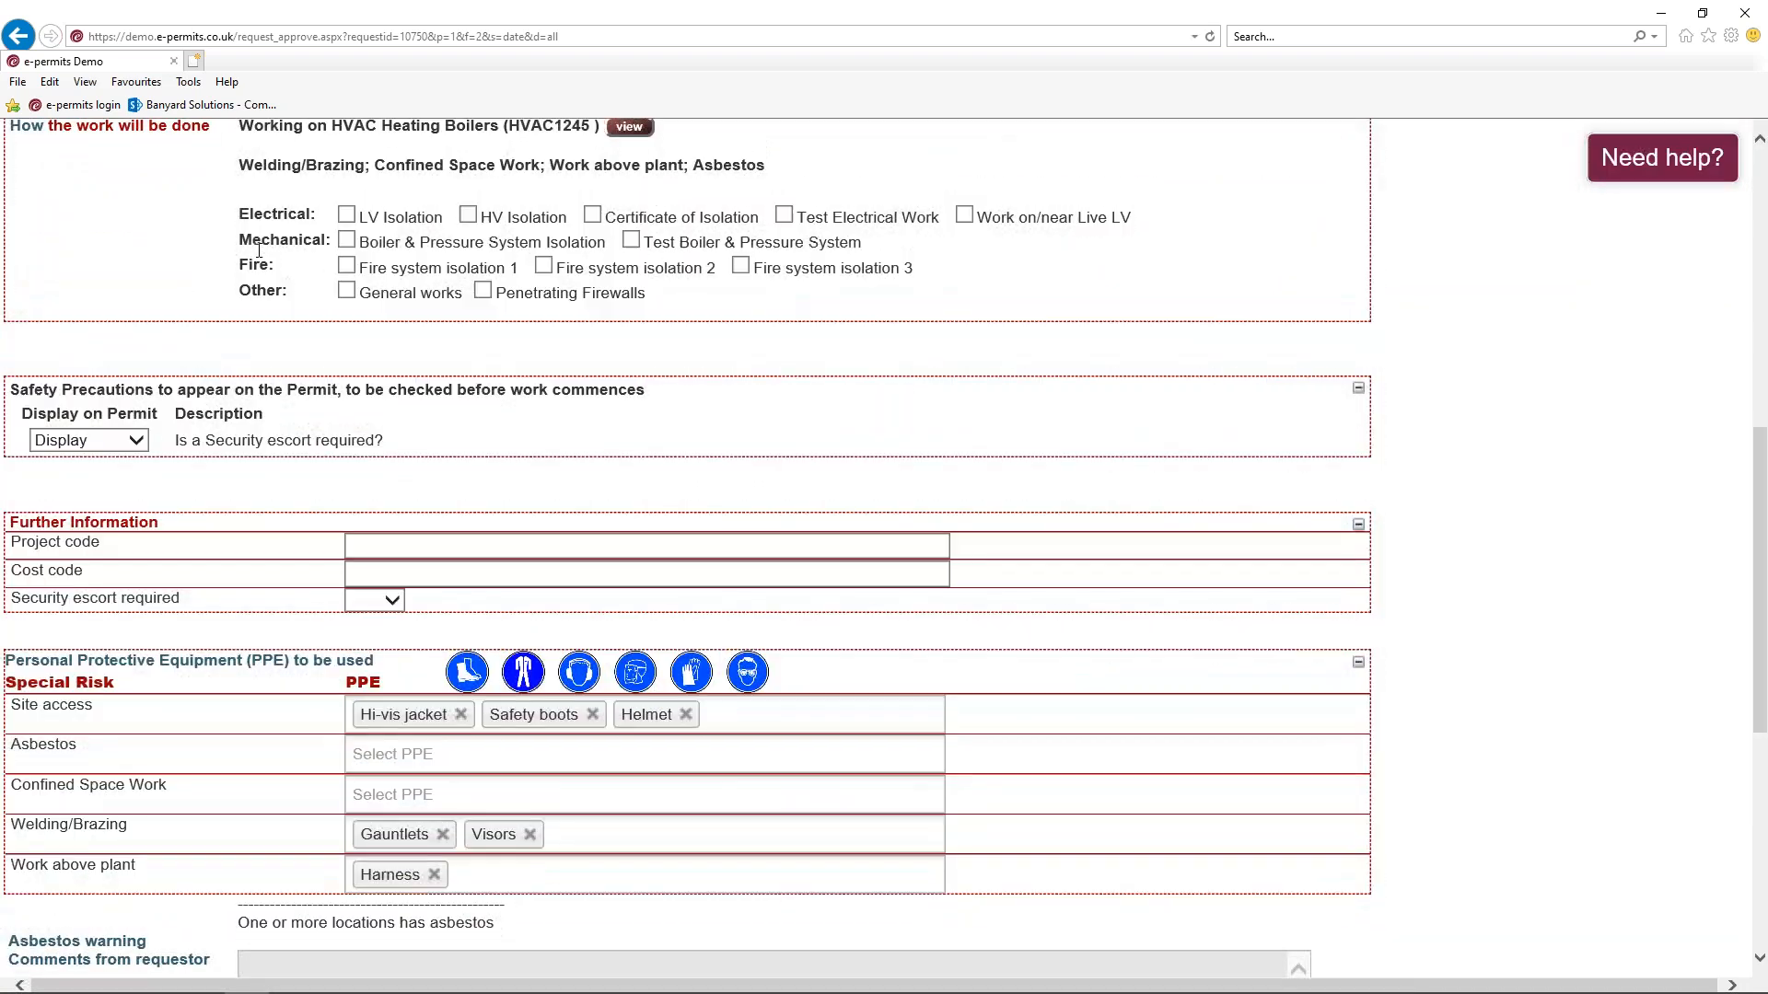
scroll(194, 192, "down", 3)
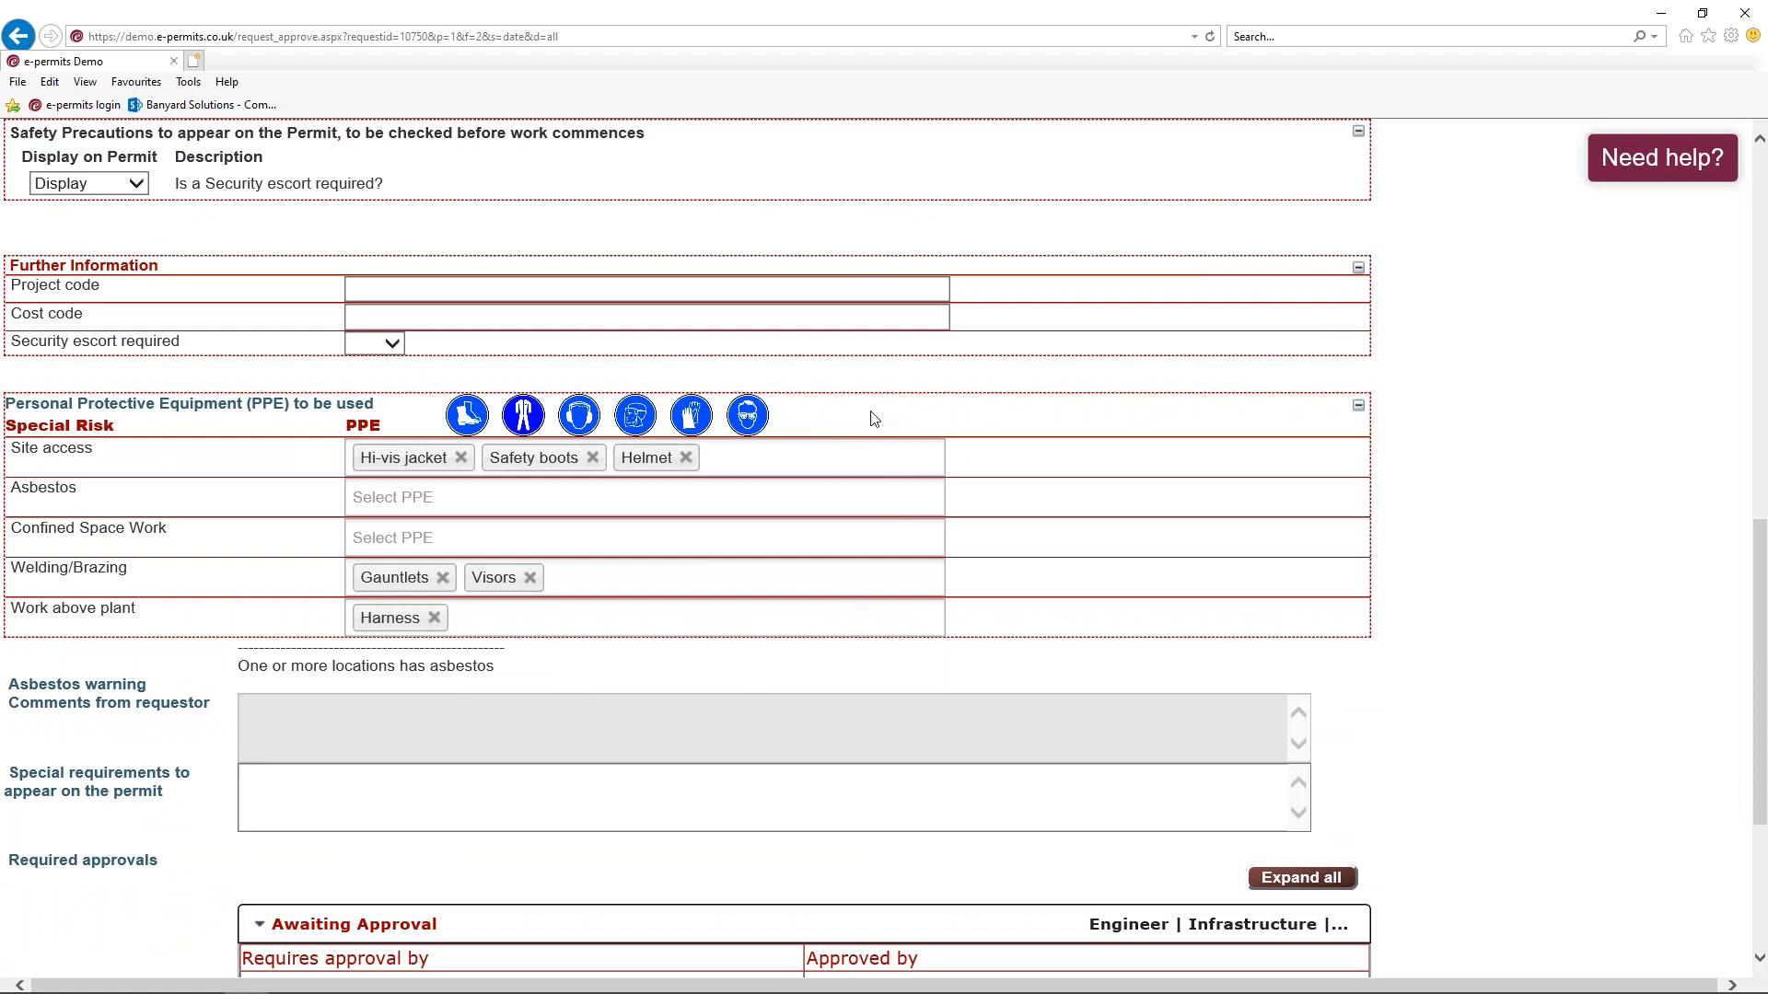
left_click(765, 463)
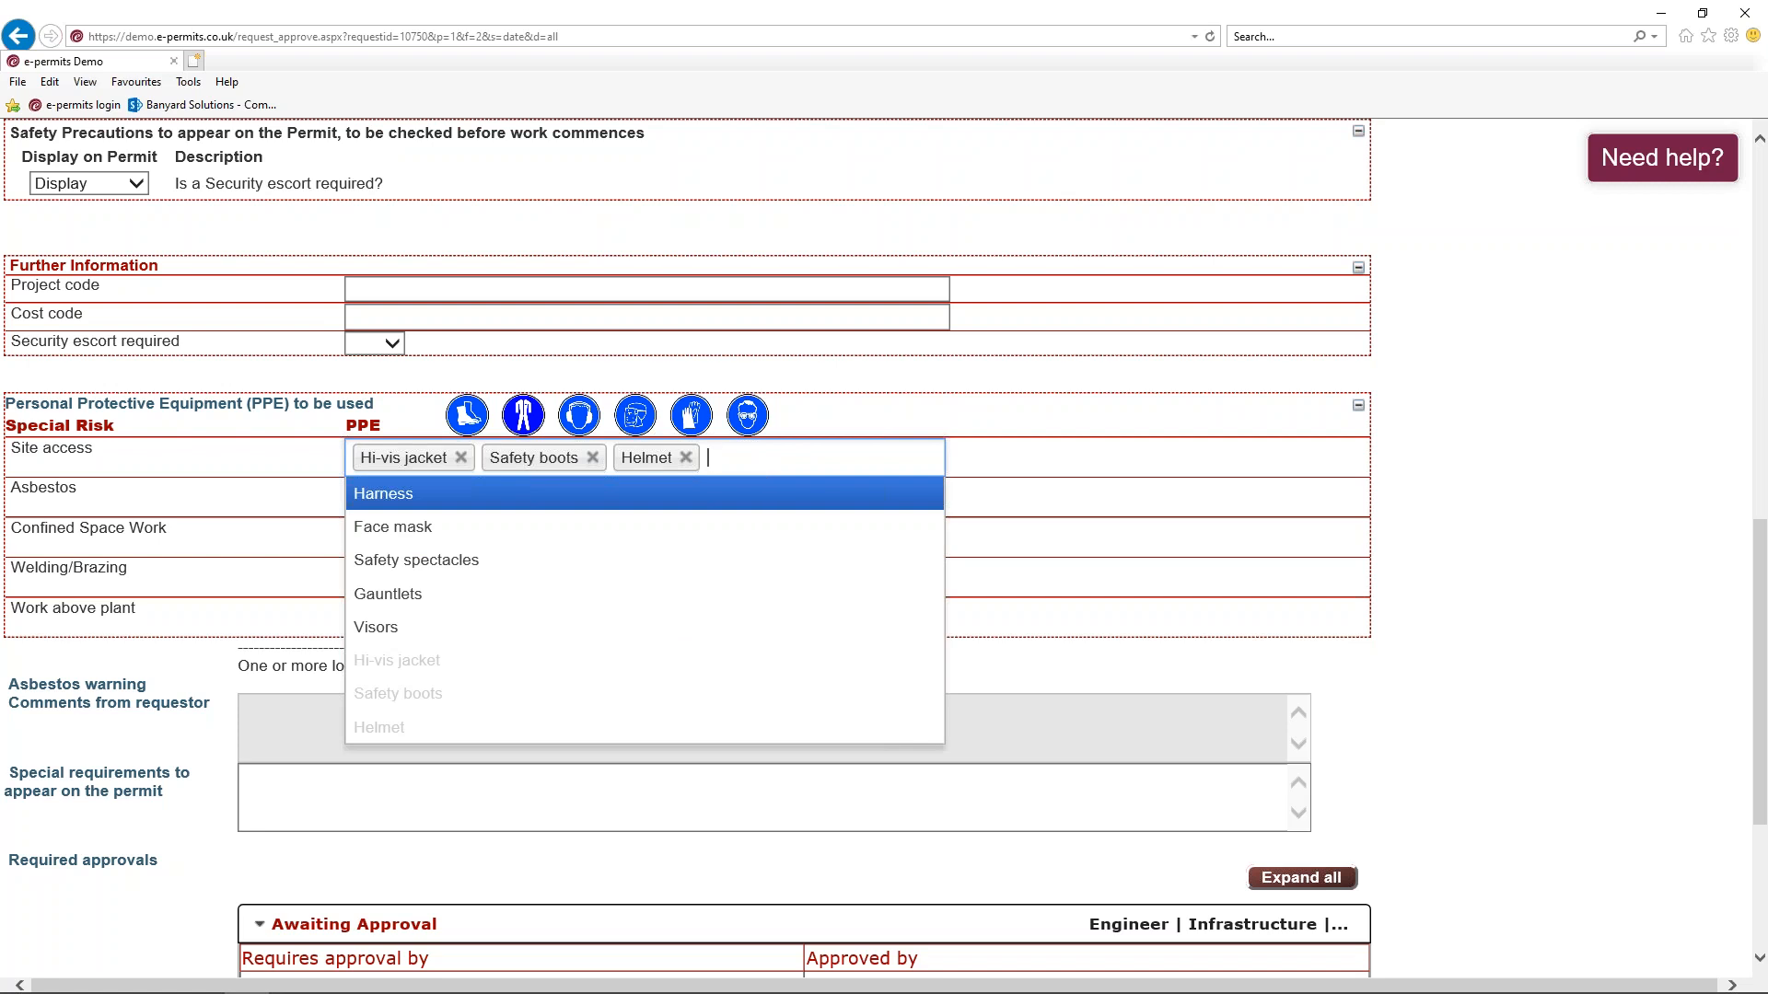
left_click(419, 527)
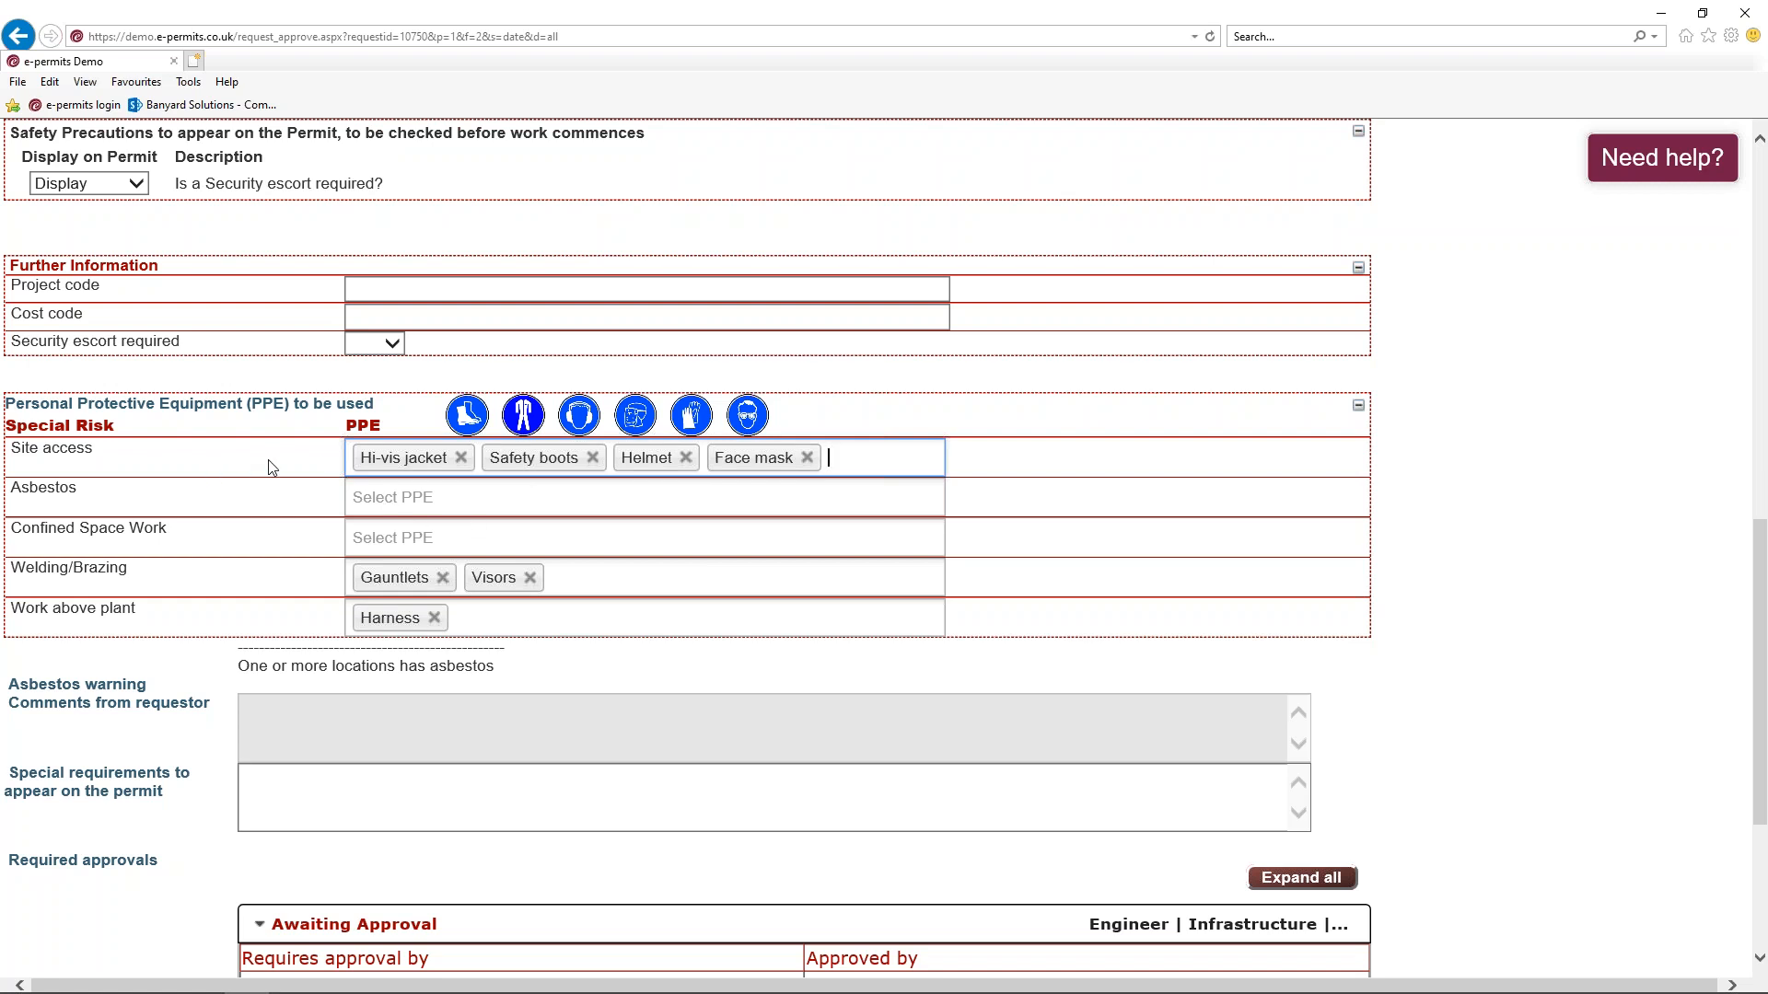
Enter the approver's password and approve access permit request 010750
scroll(269, 467, "down", 3)
left_click(303, 845)
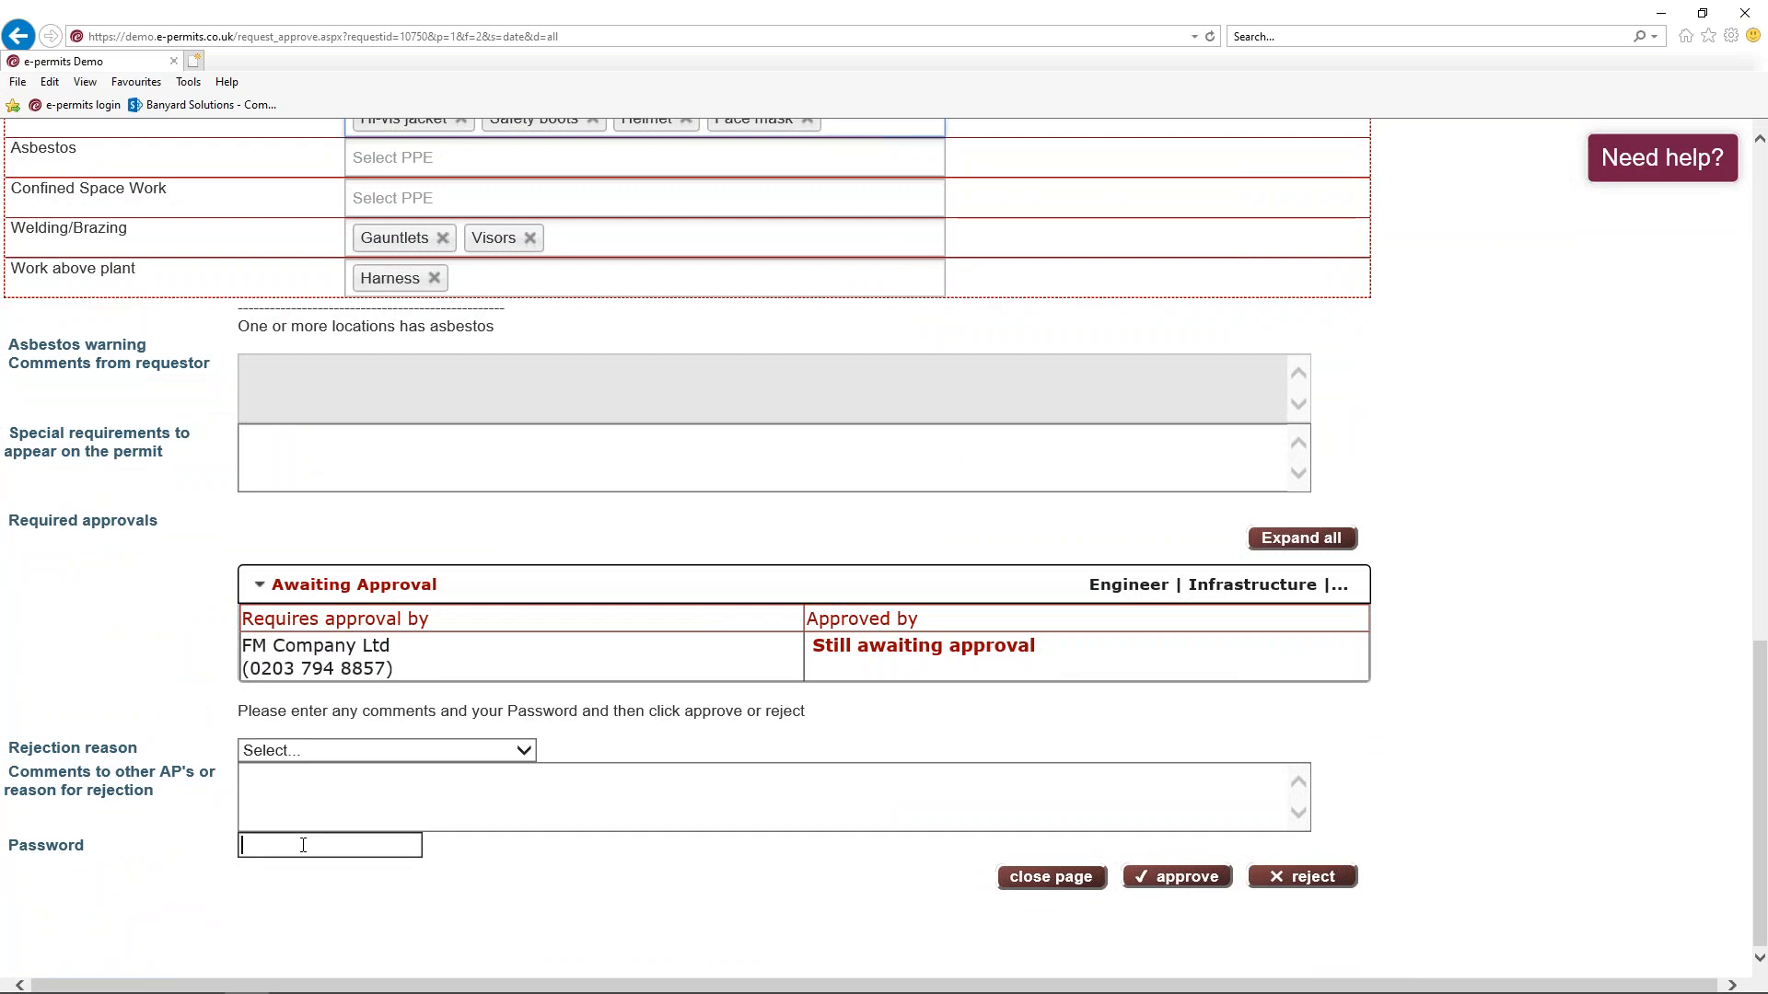
type("••••••••••")
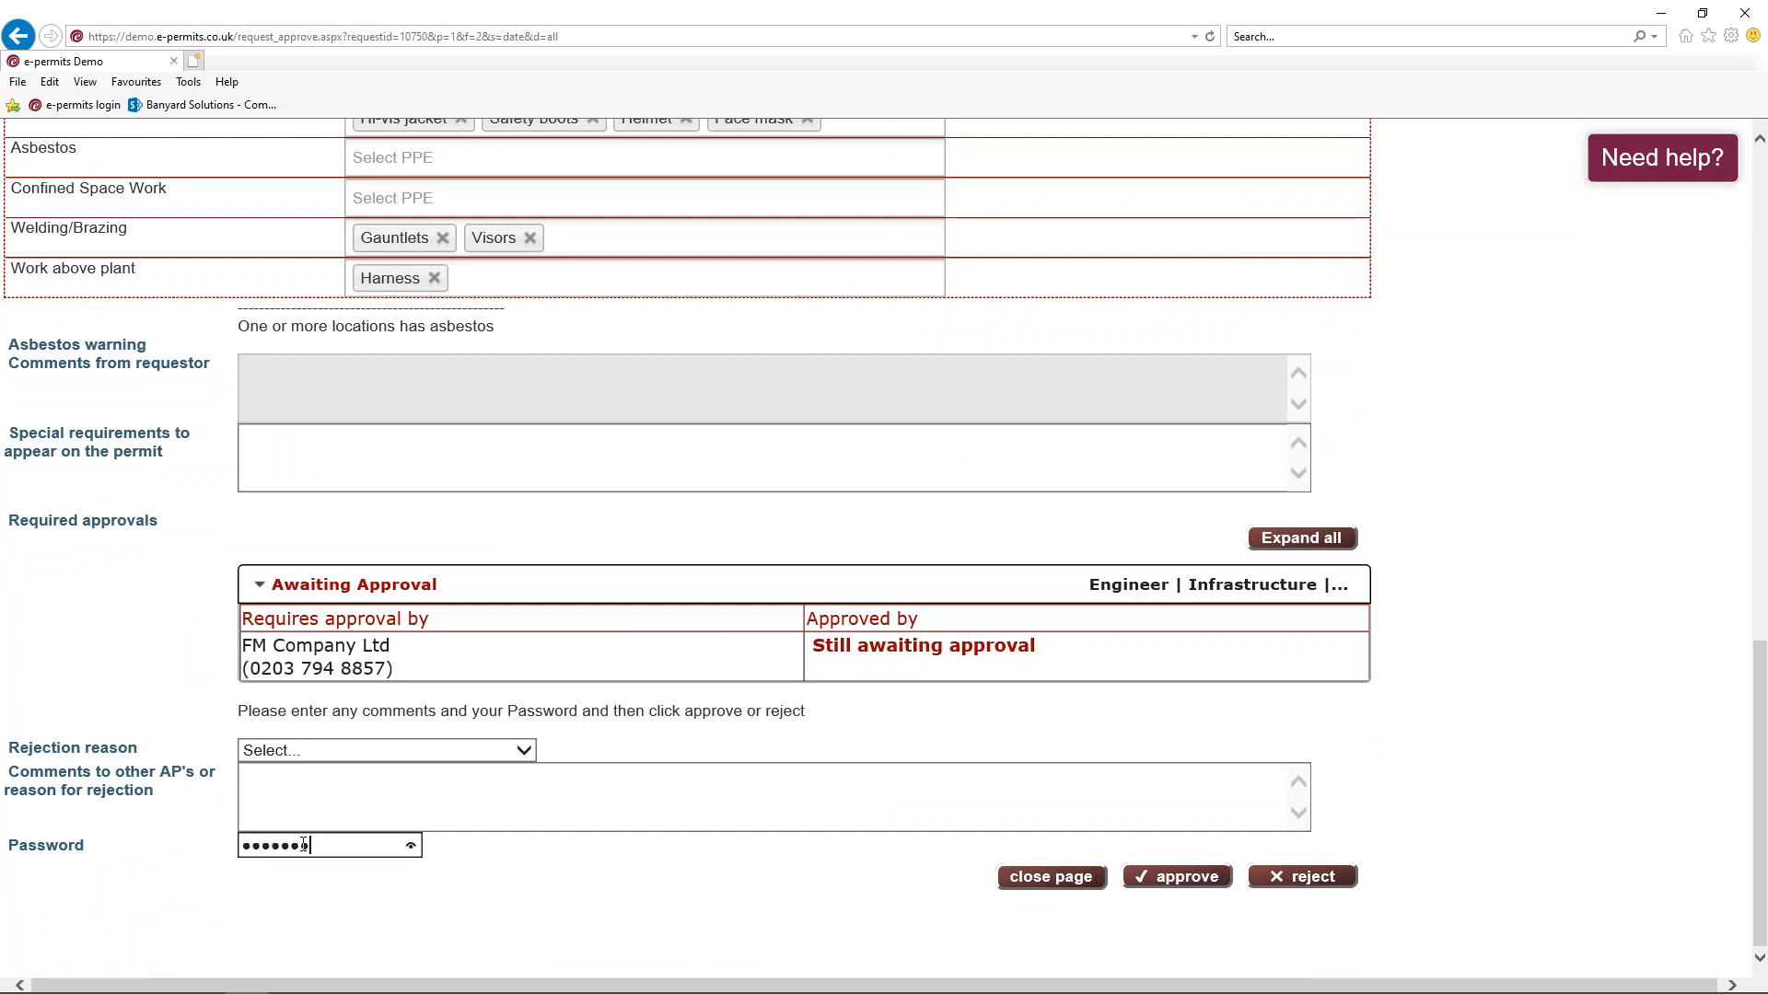
left_click(1213, 886)
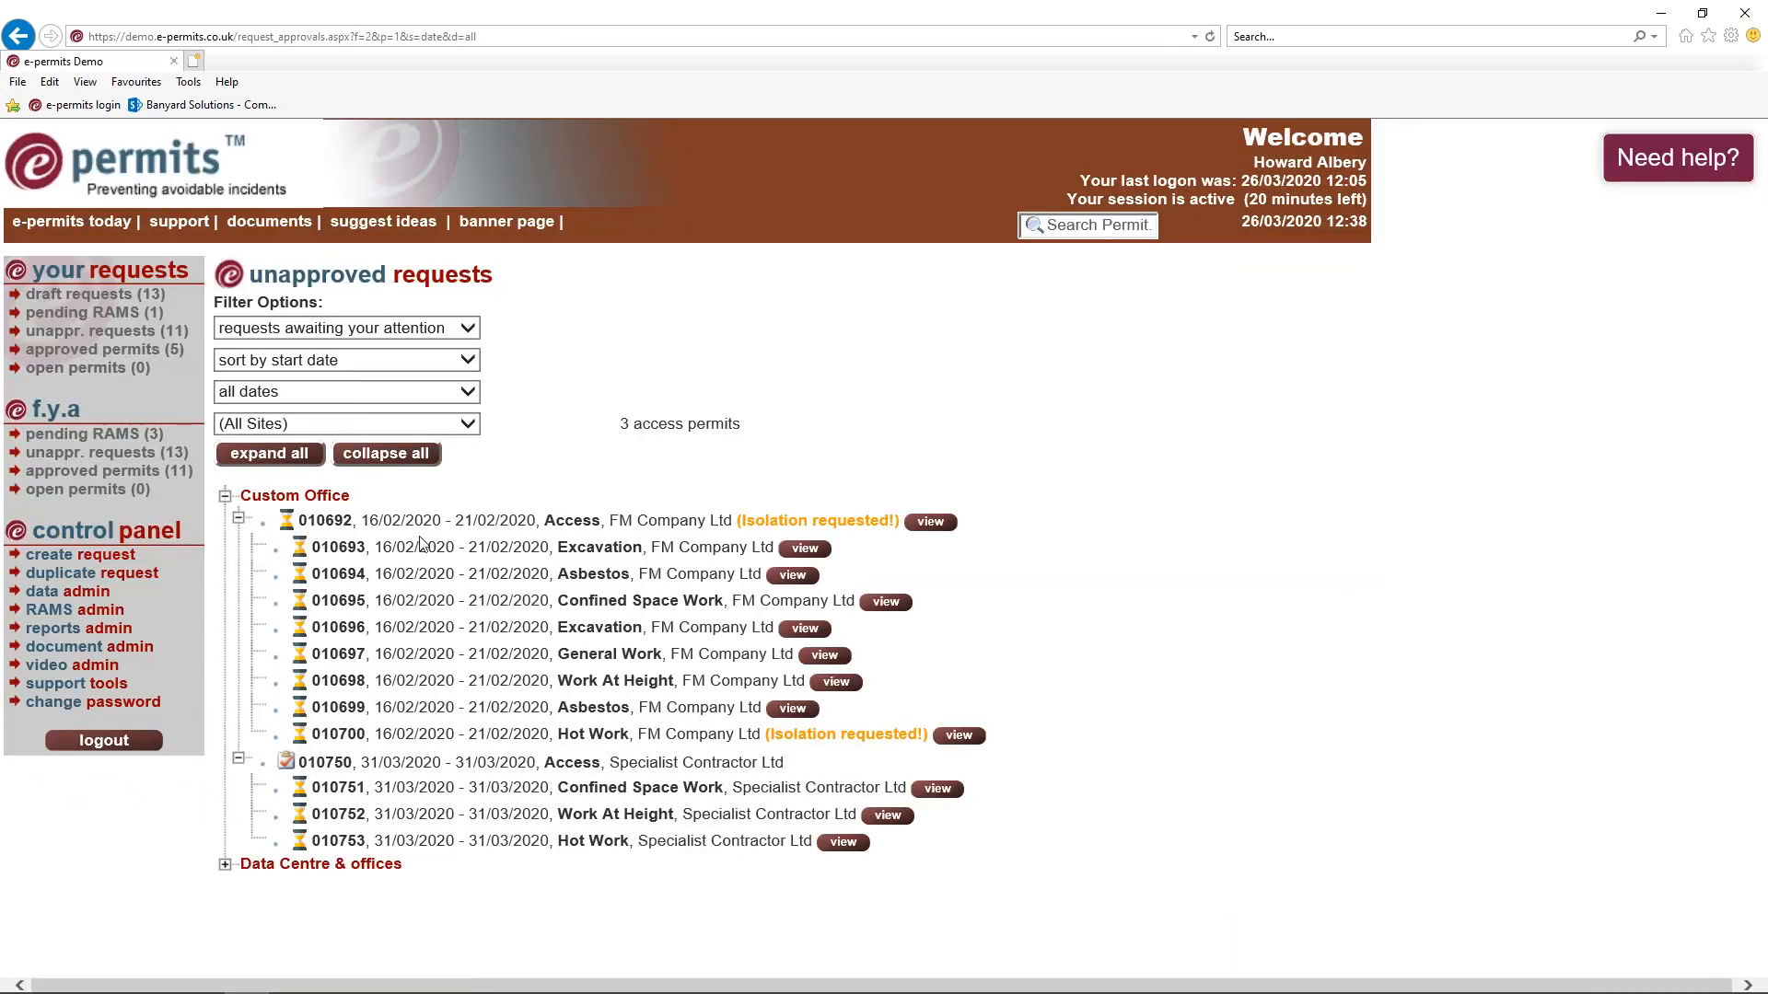
Approve confined space permit 010751 with the approver's password
left_click(938, 789)
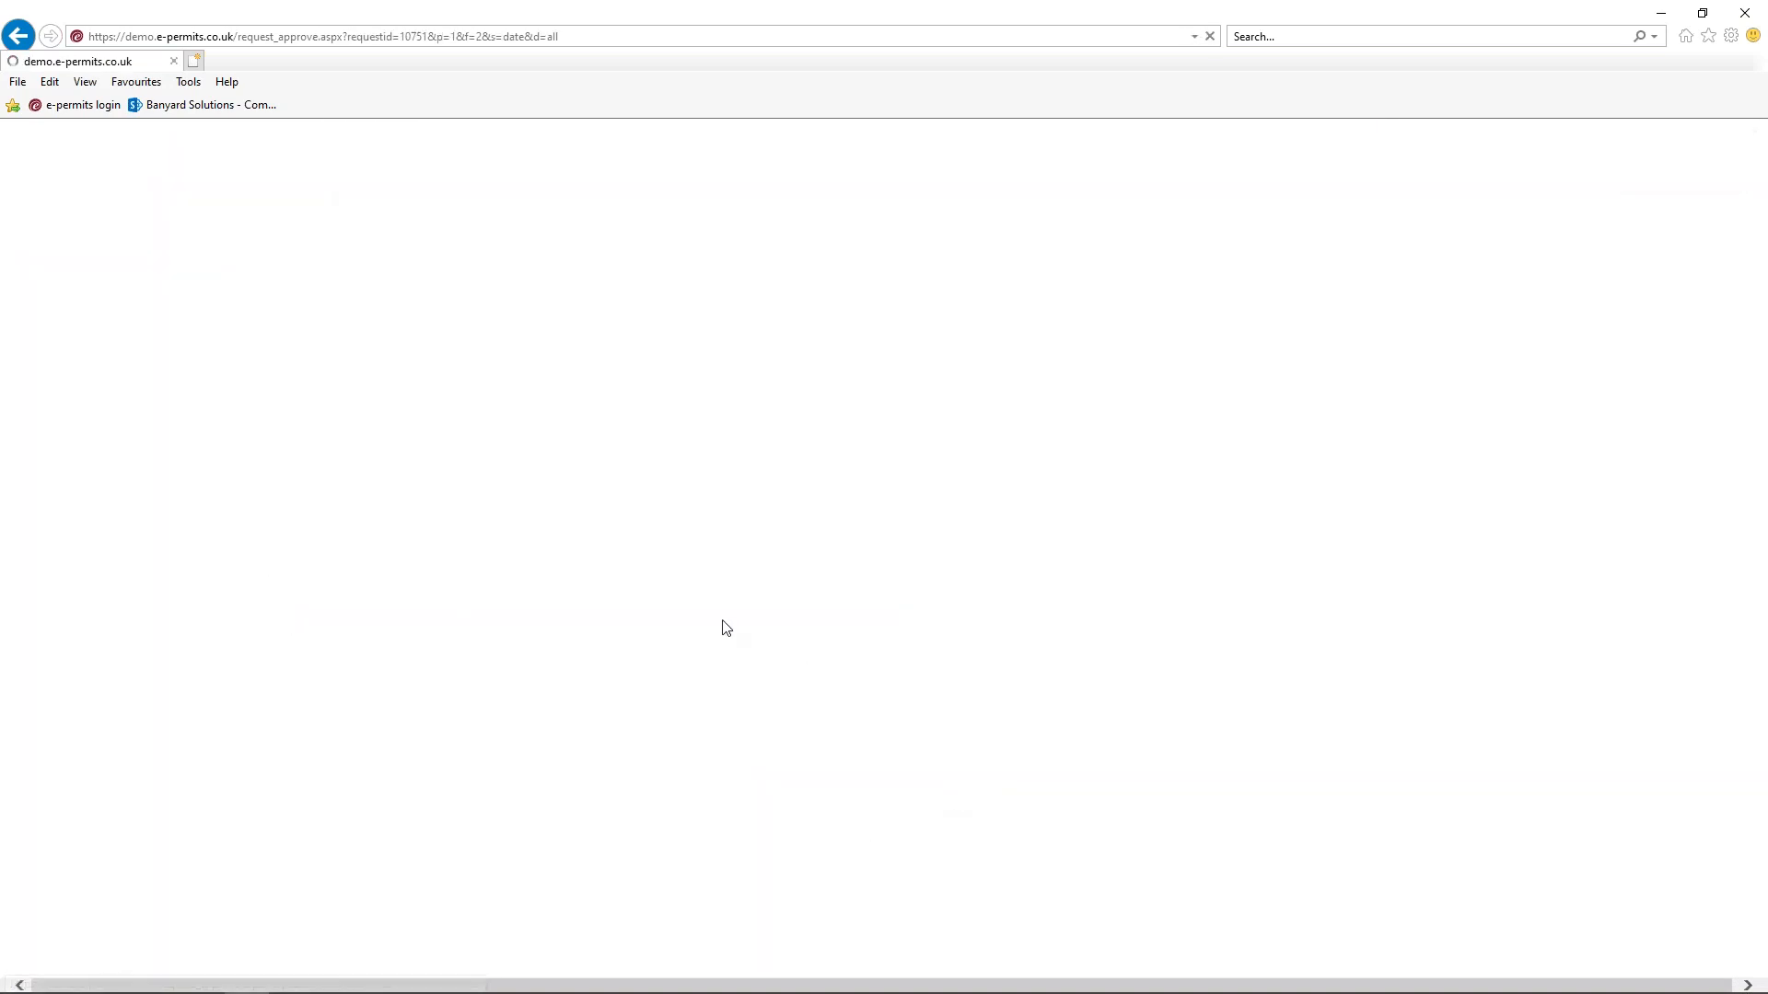
scroll(244, 549, "down", 6)
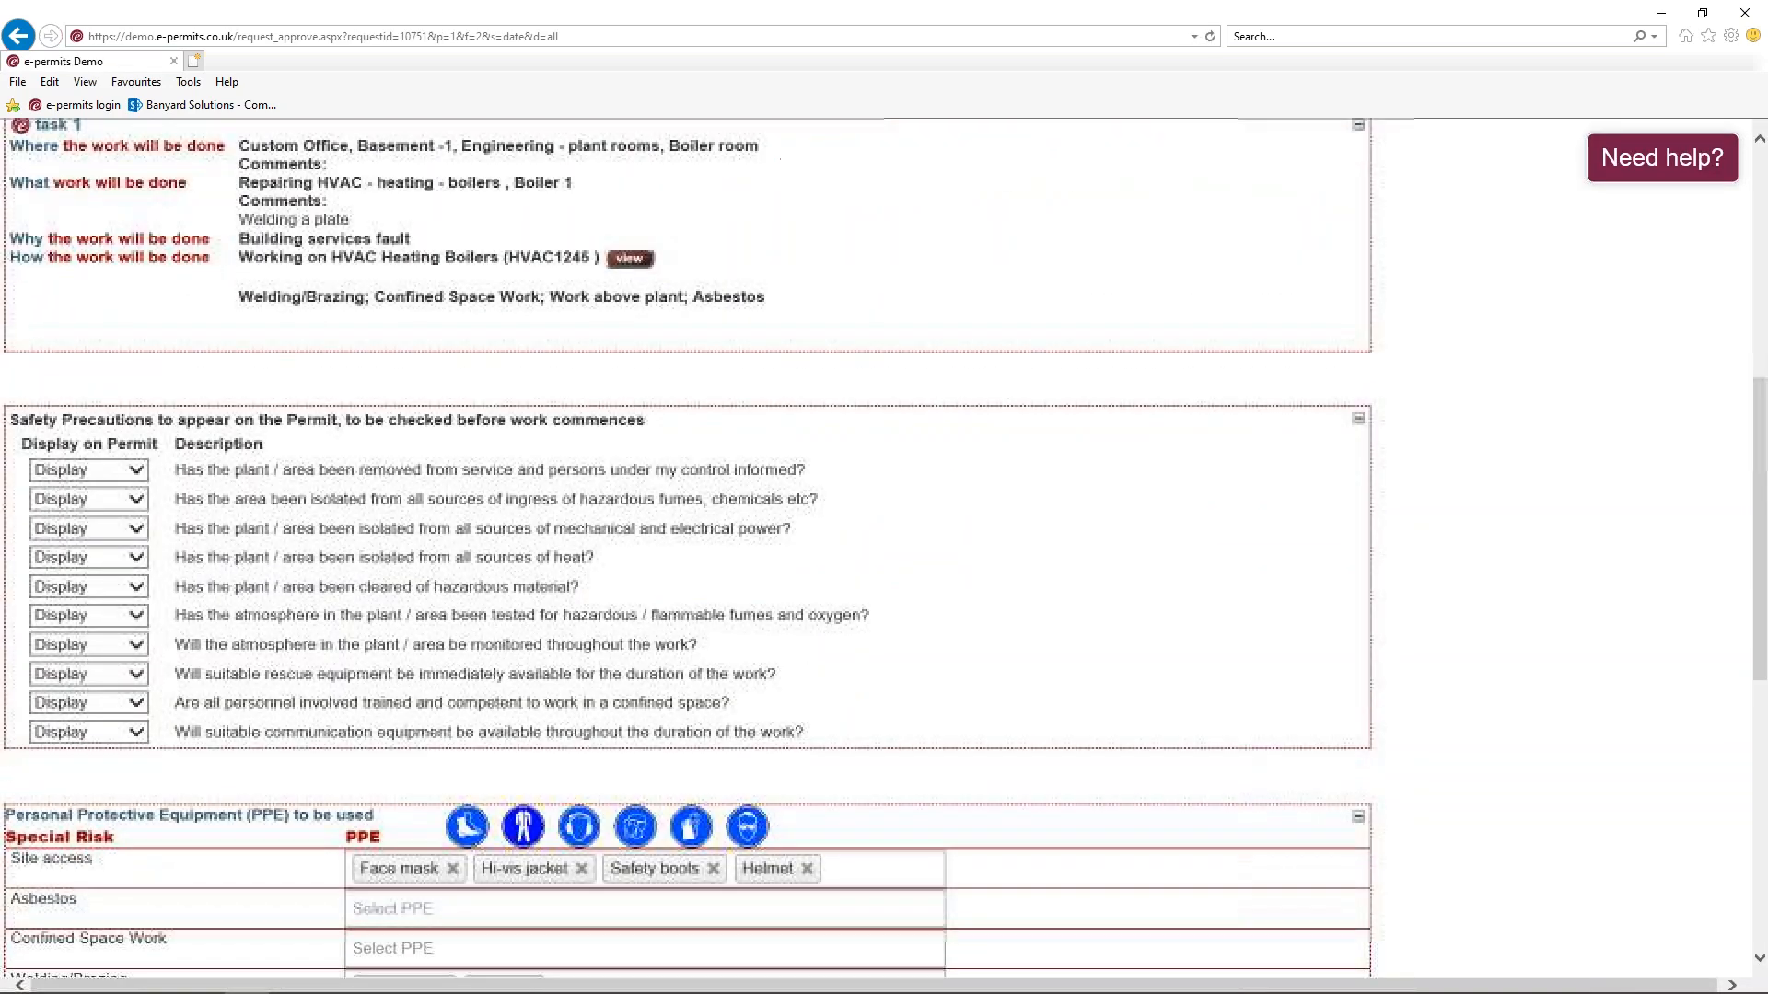
scroll(304, 884, "down", 7)
left_click(305, 844)
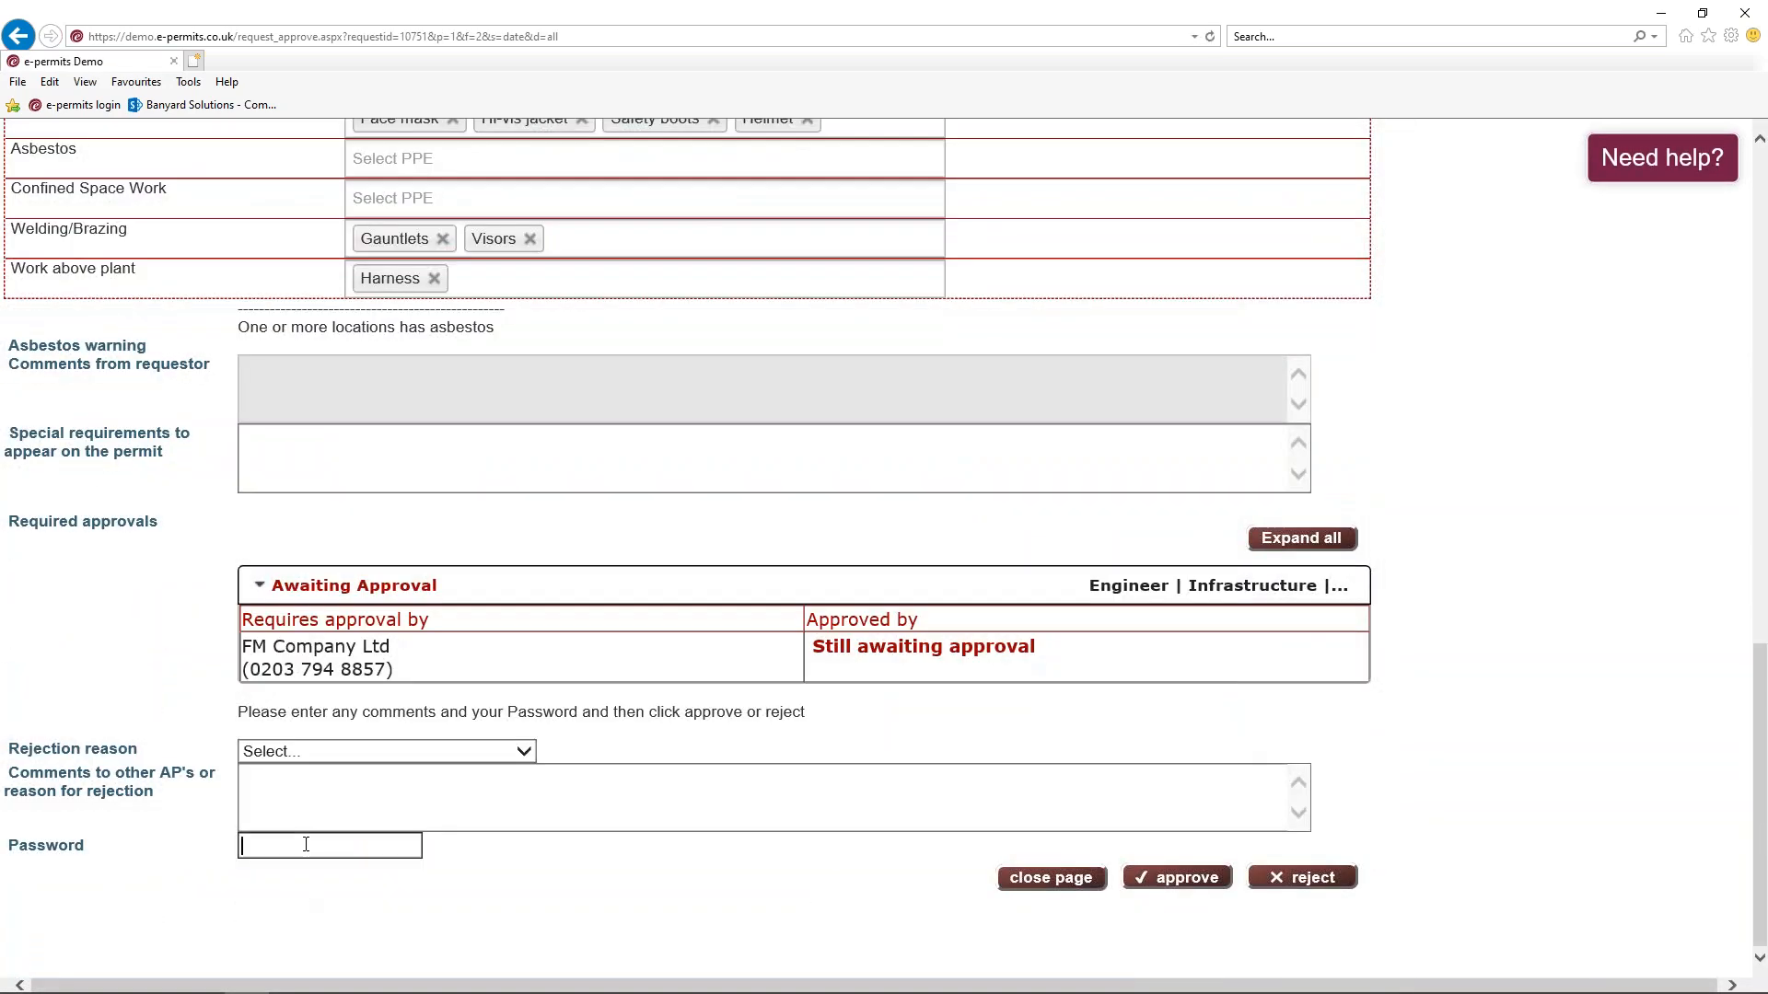
type("••••••••••")
left_click(1172, 884)
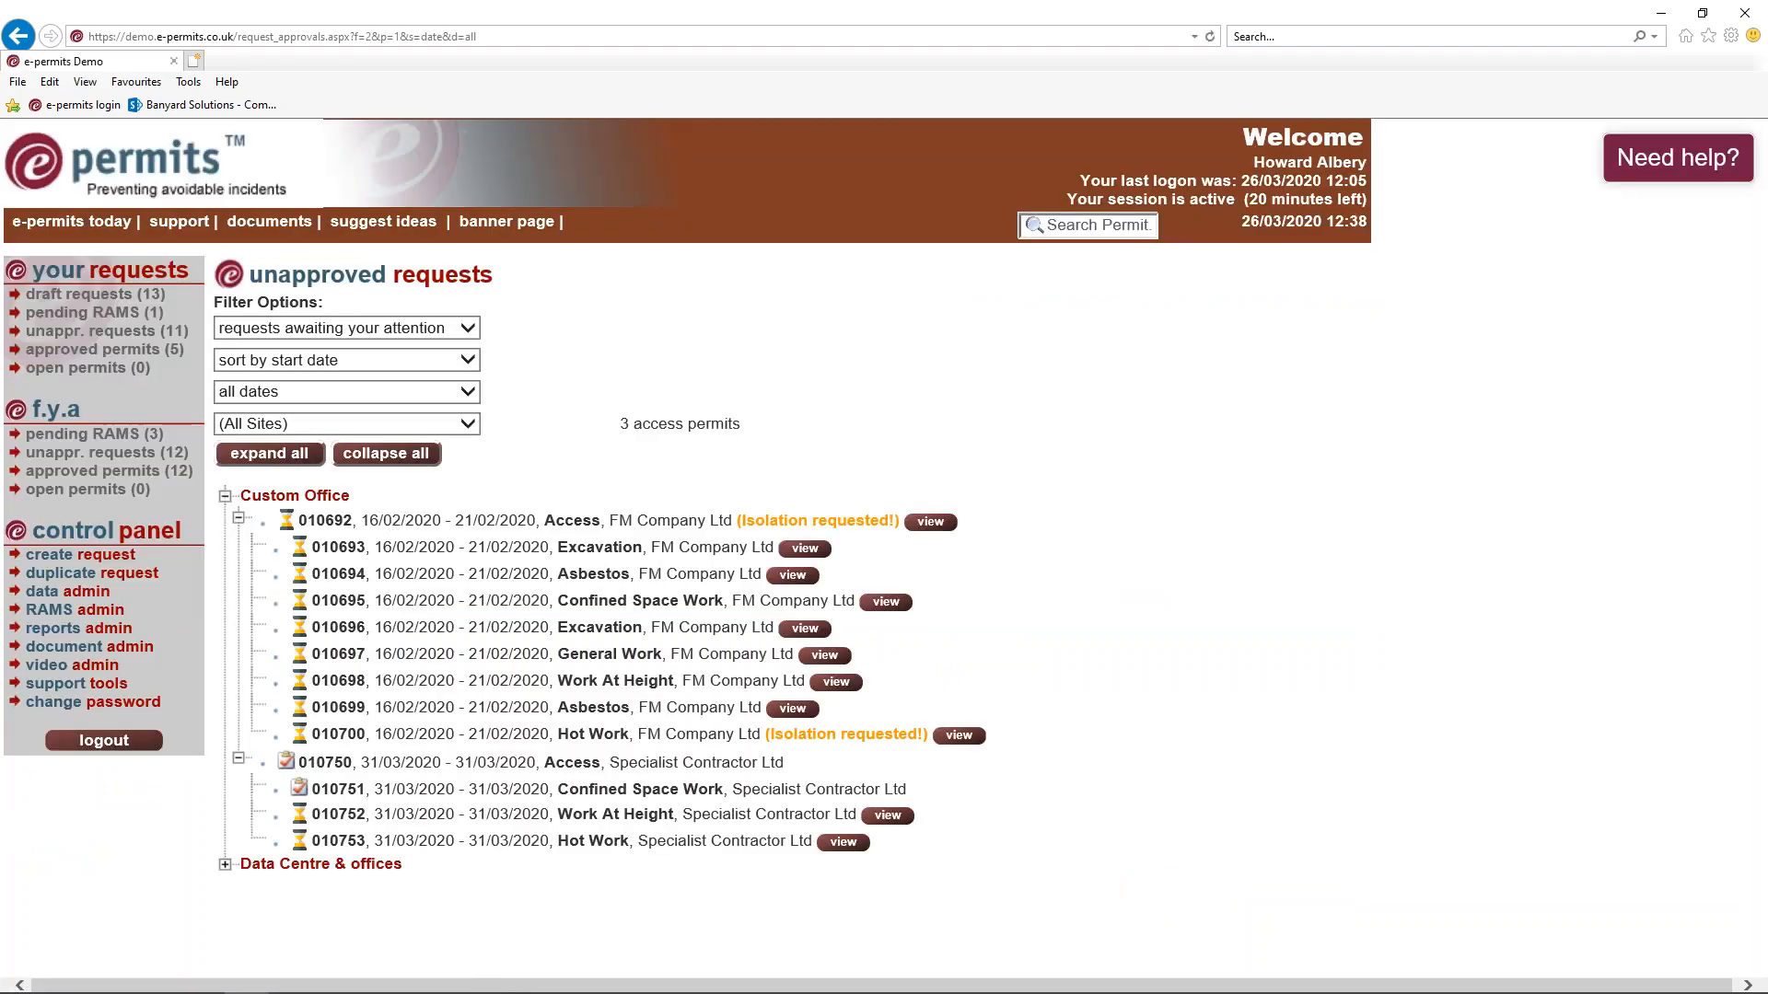
Approve work at height permit 010752 with the approver's password
left_click(888, 816)
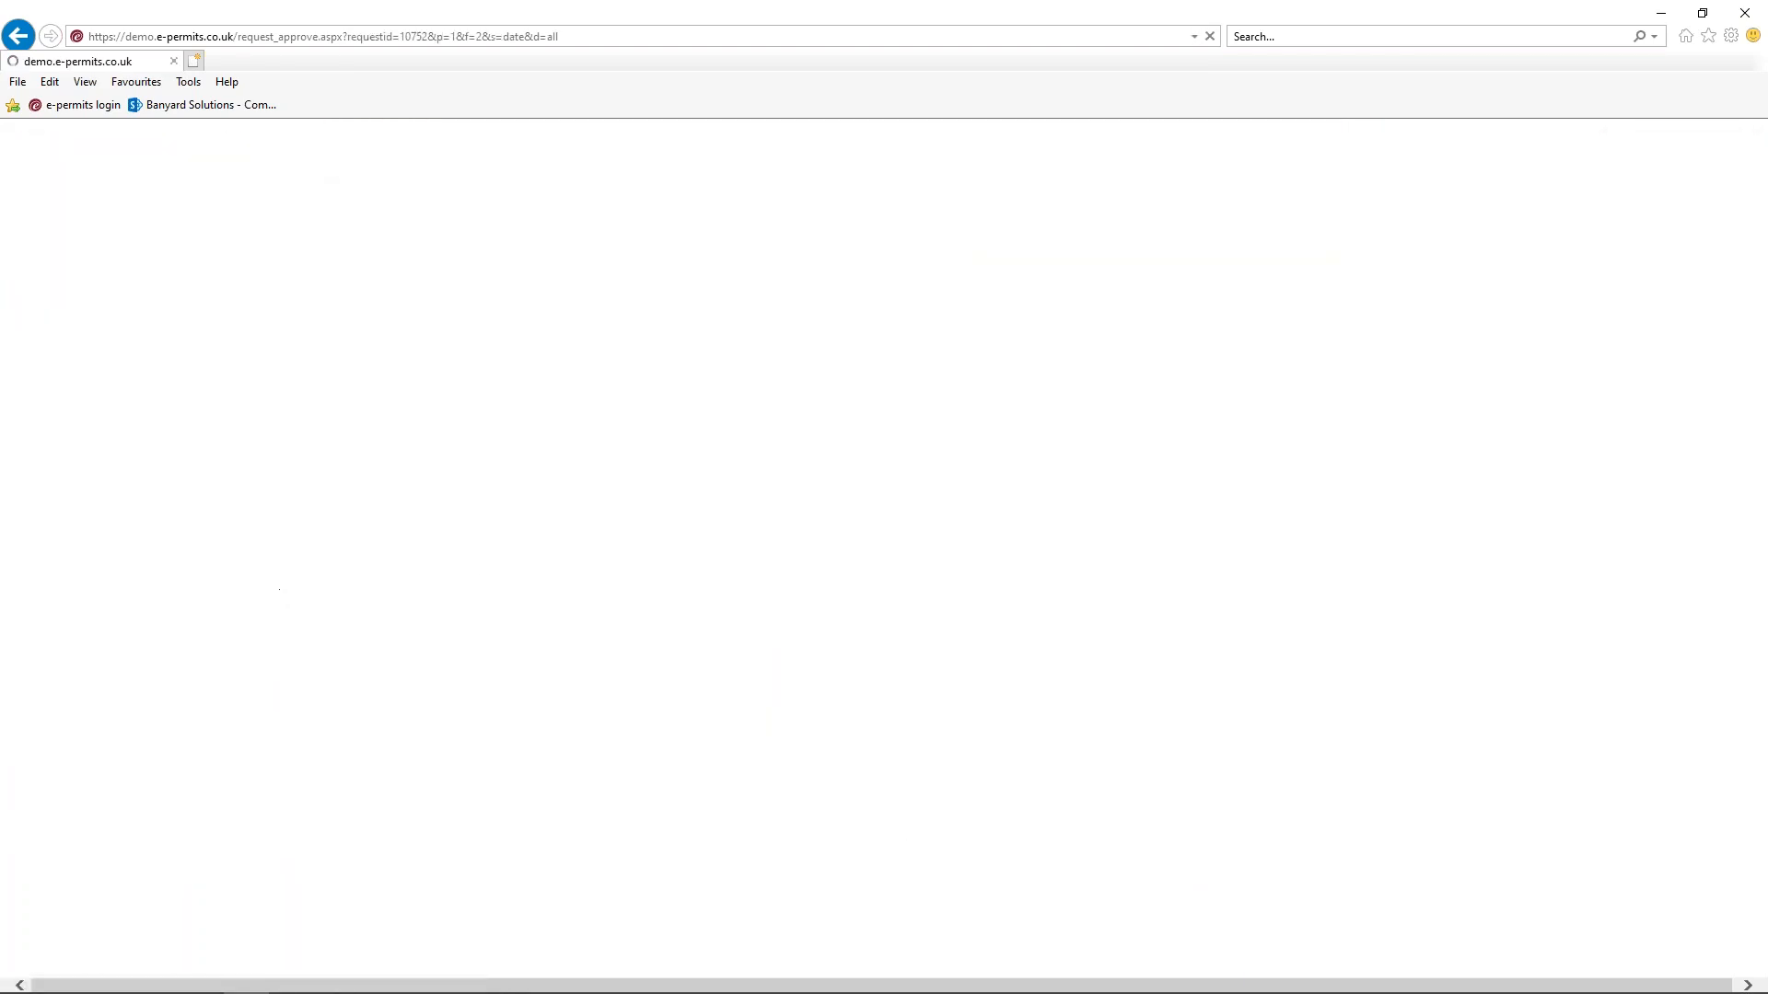
scroll(686, 552, "down", 12)
left_click(326, 845)
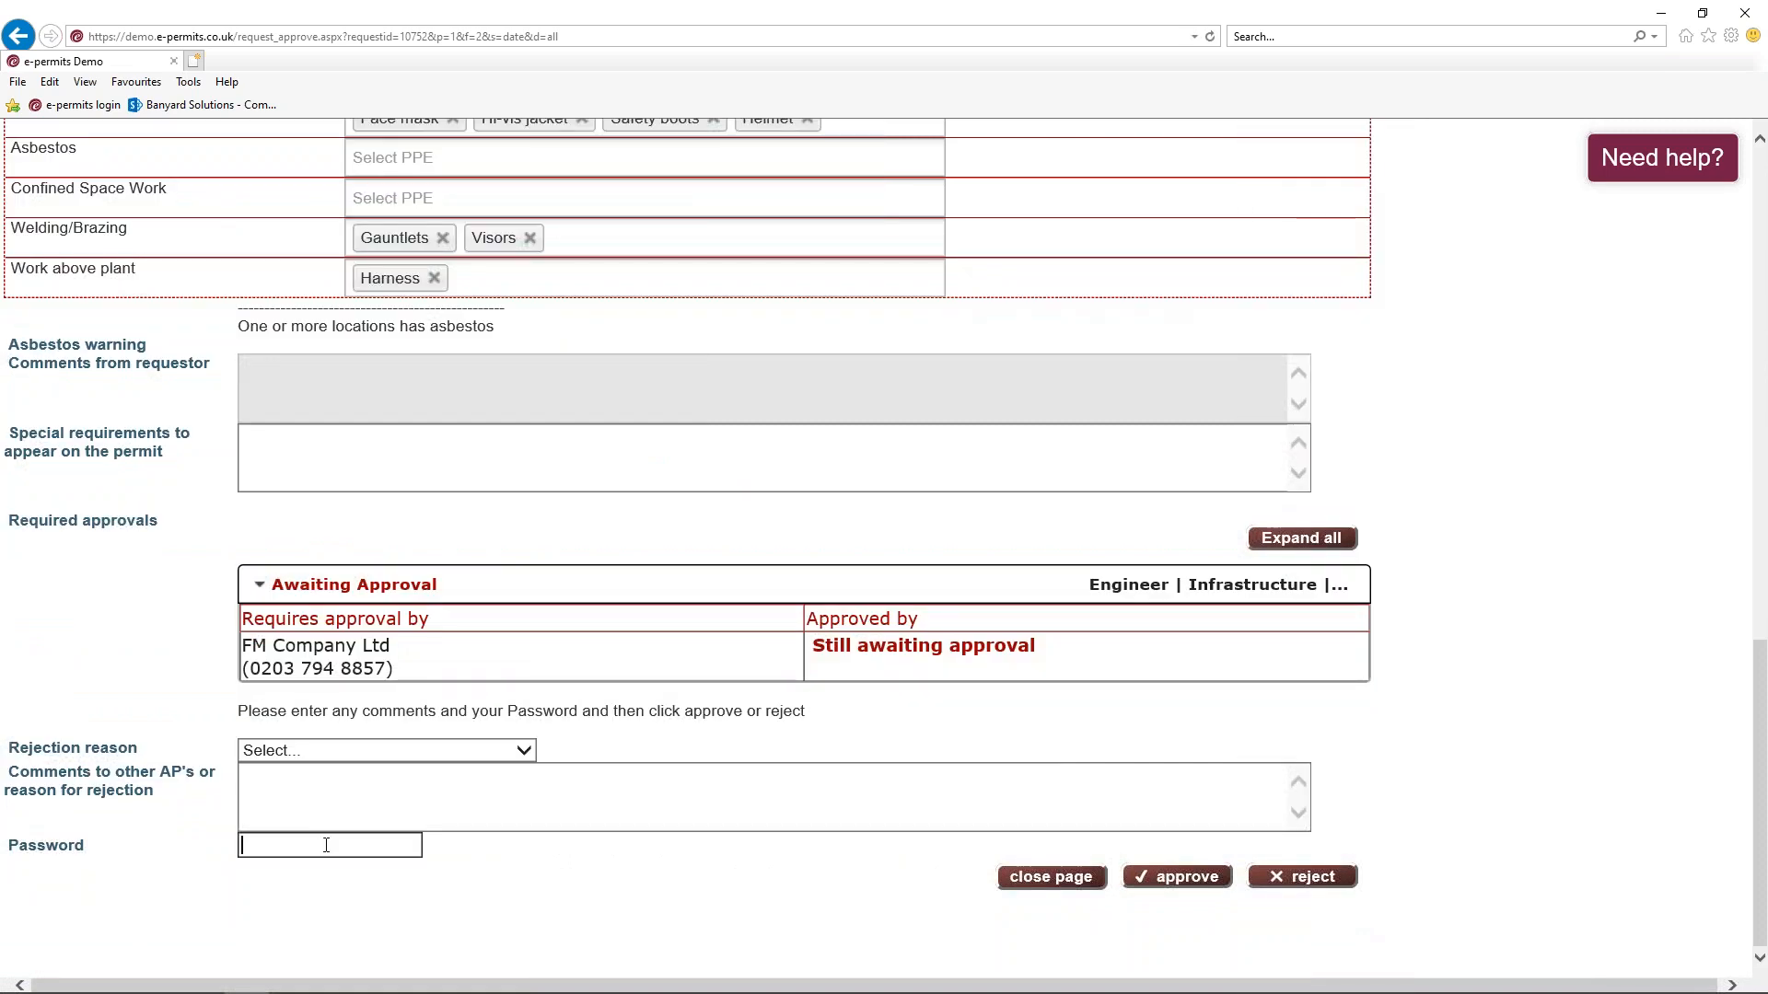
type("**********")
left_click(1183, 879)
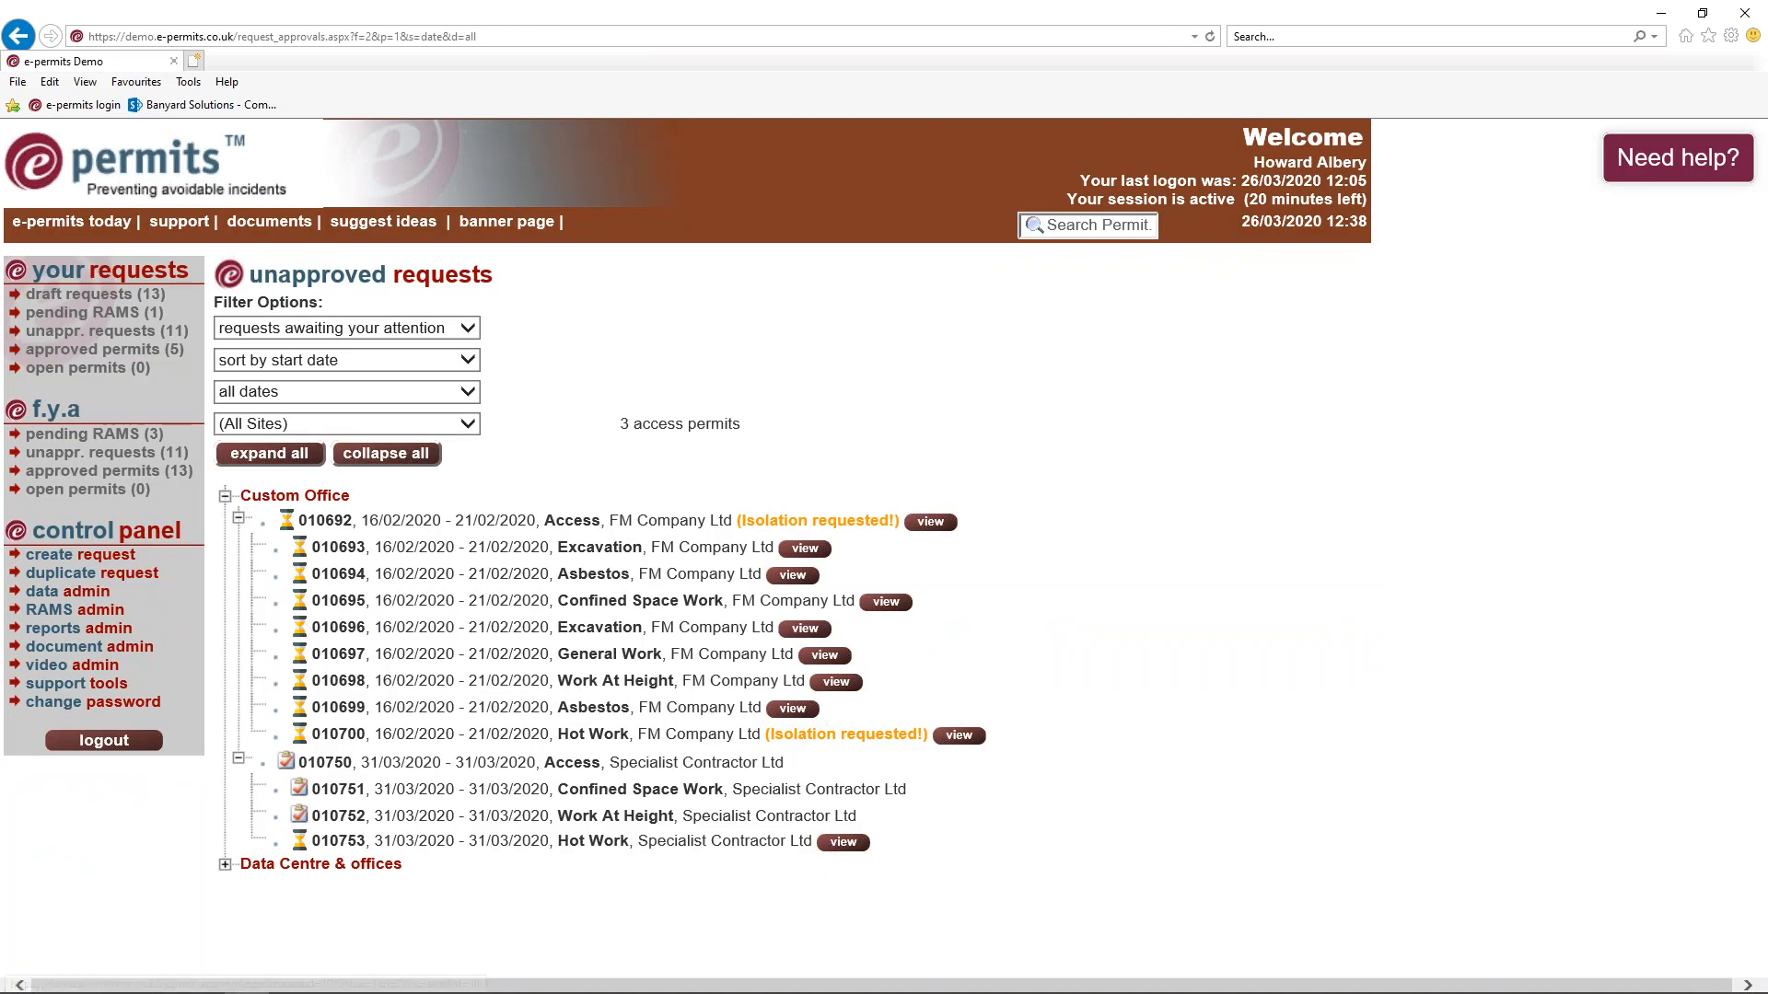
Approve hot work permit 010753 with the approver's password
left_click(843, 844)
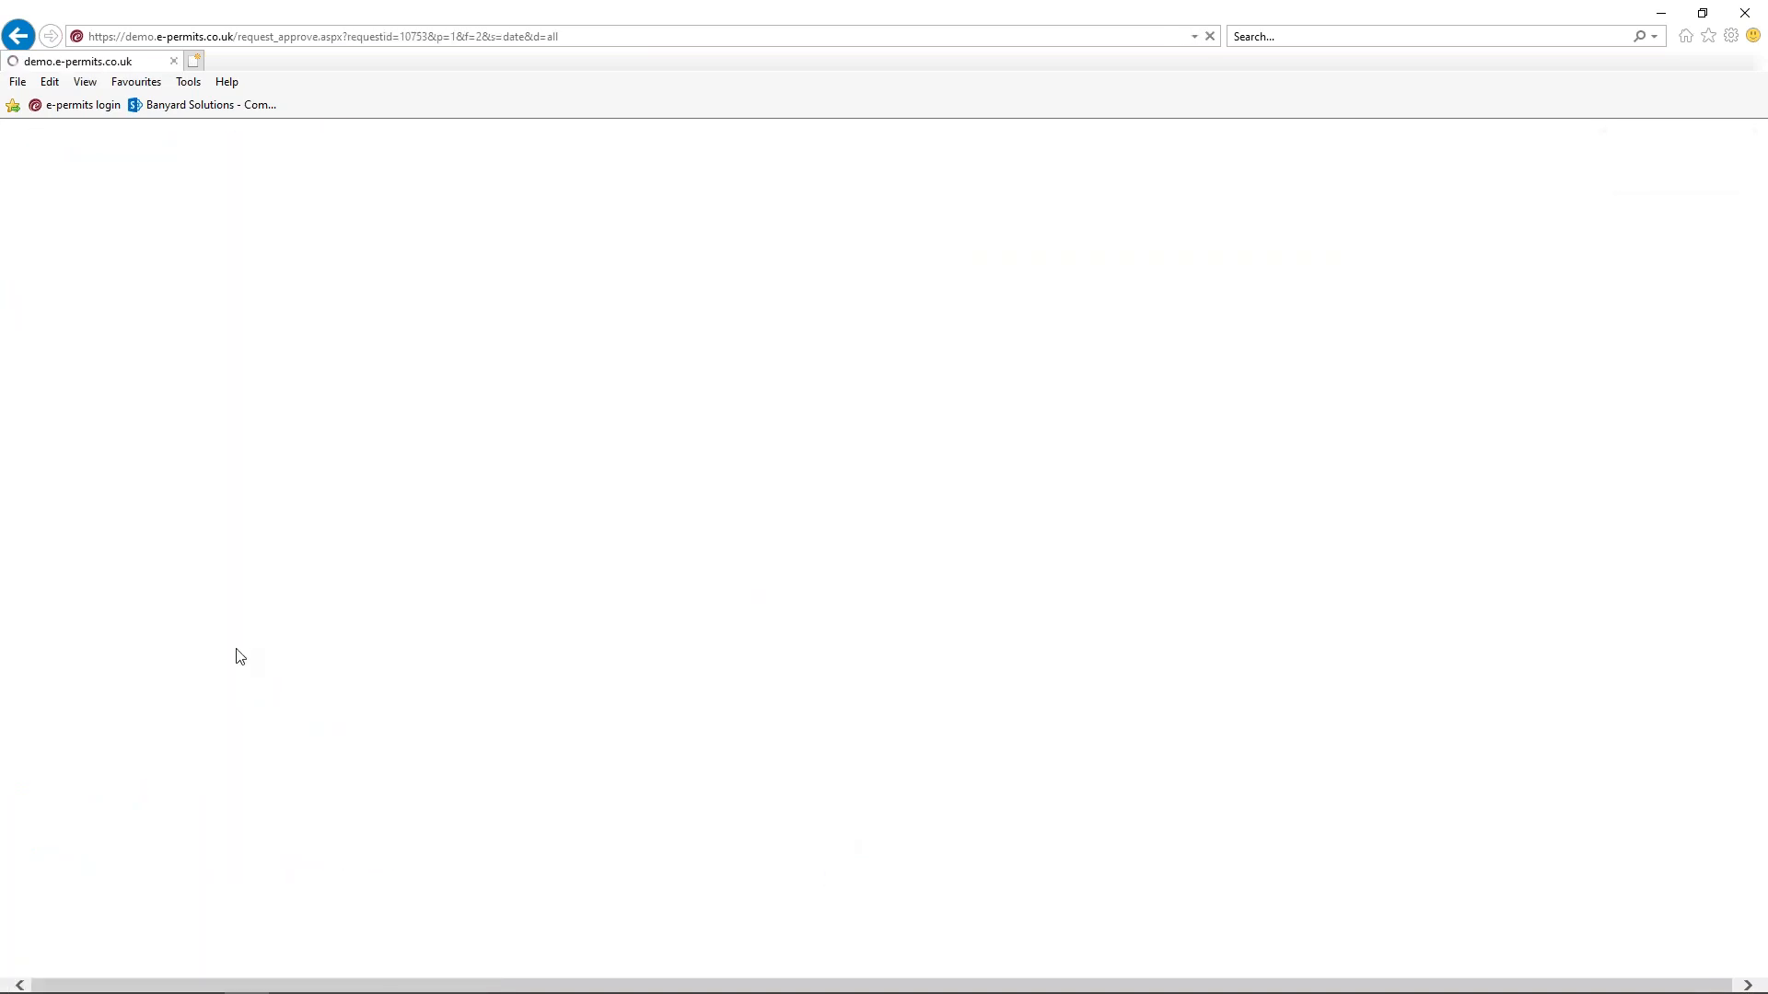
scroll(275, 608, "down", 15)
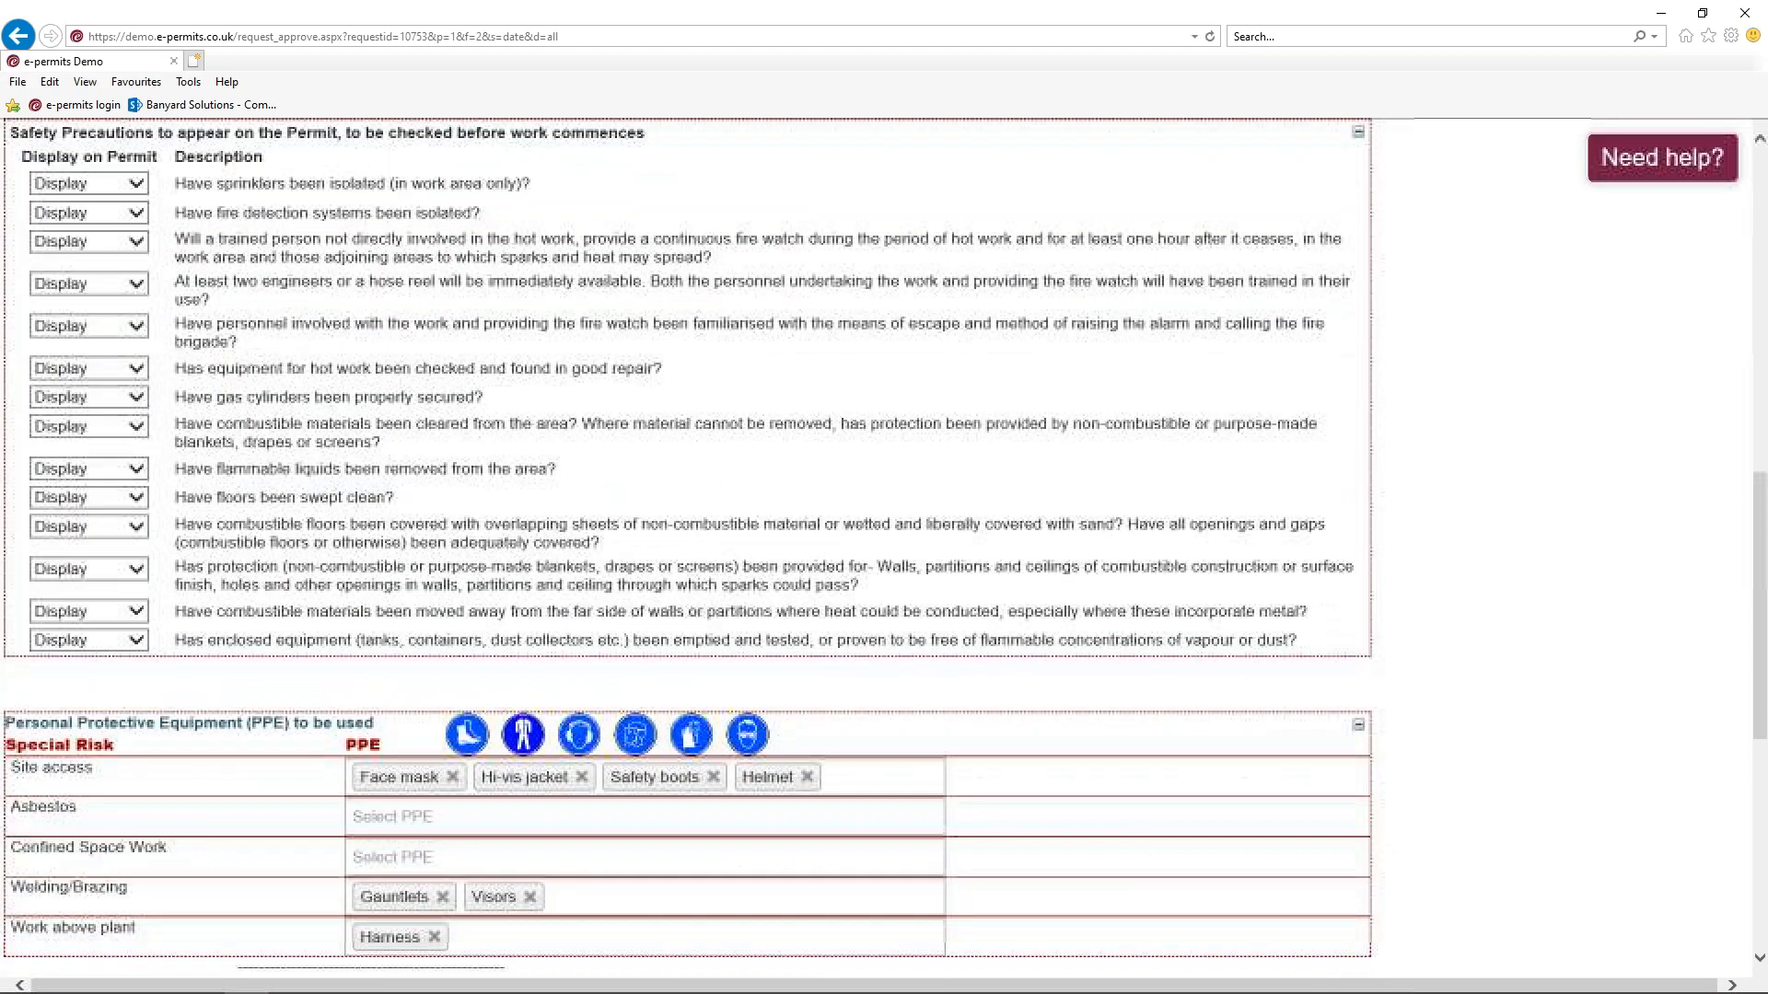
scroll(298, 645, "down", 3)
left_click(297, 847)
type("**********")
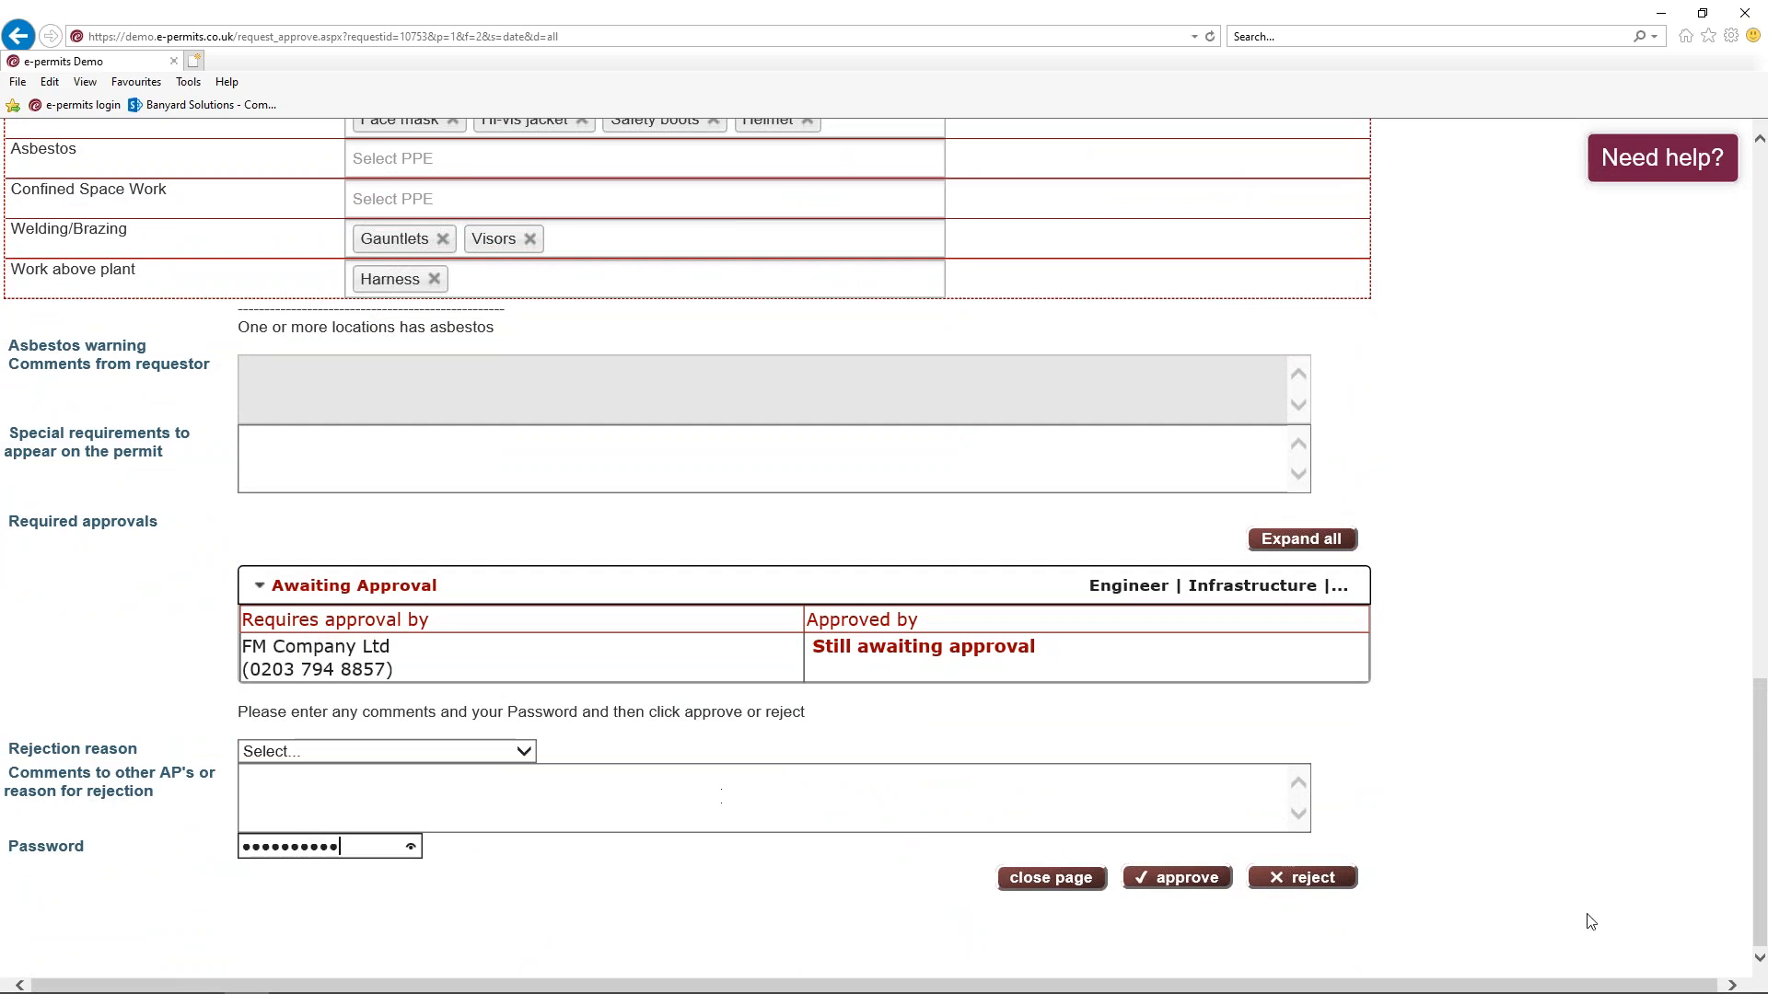
left_click(1170, 881)
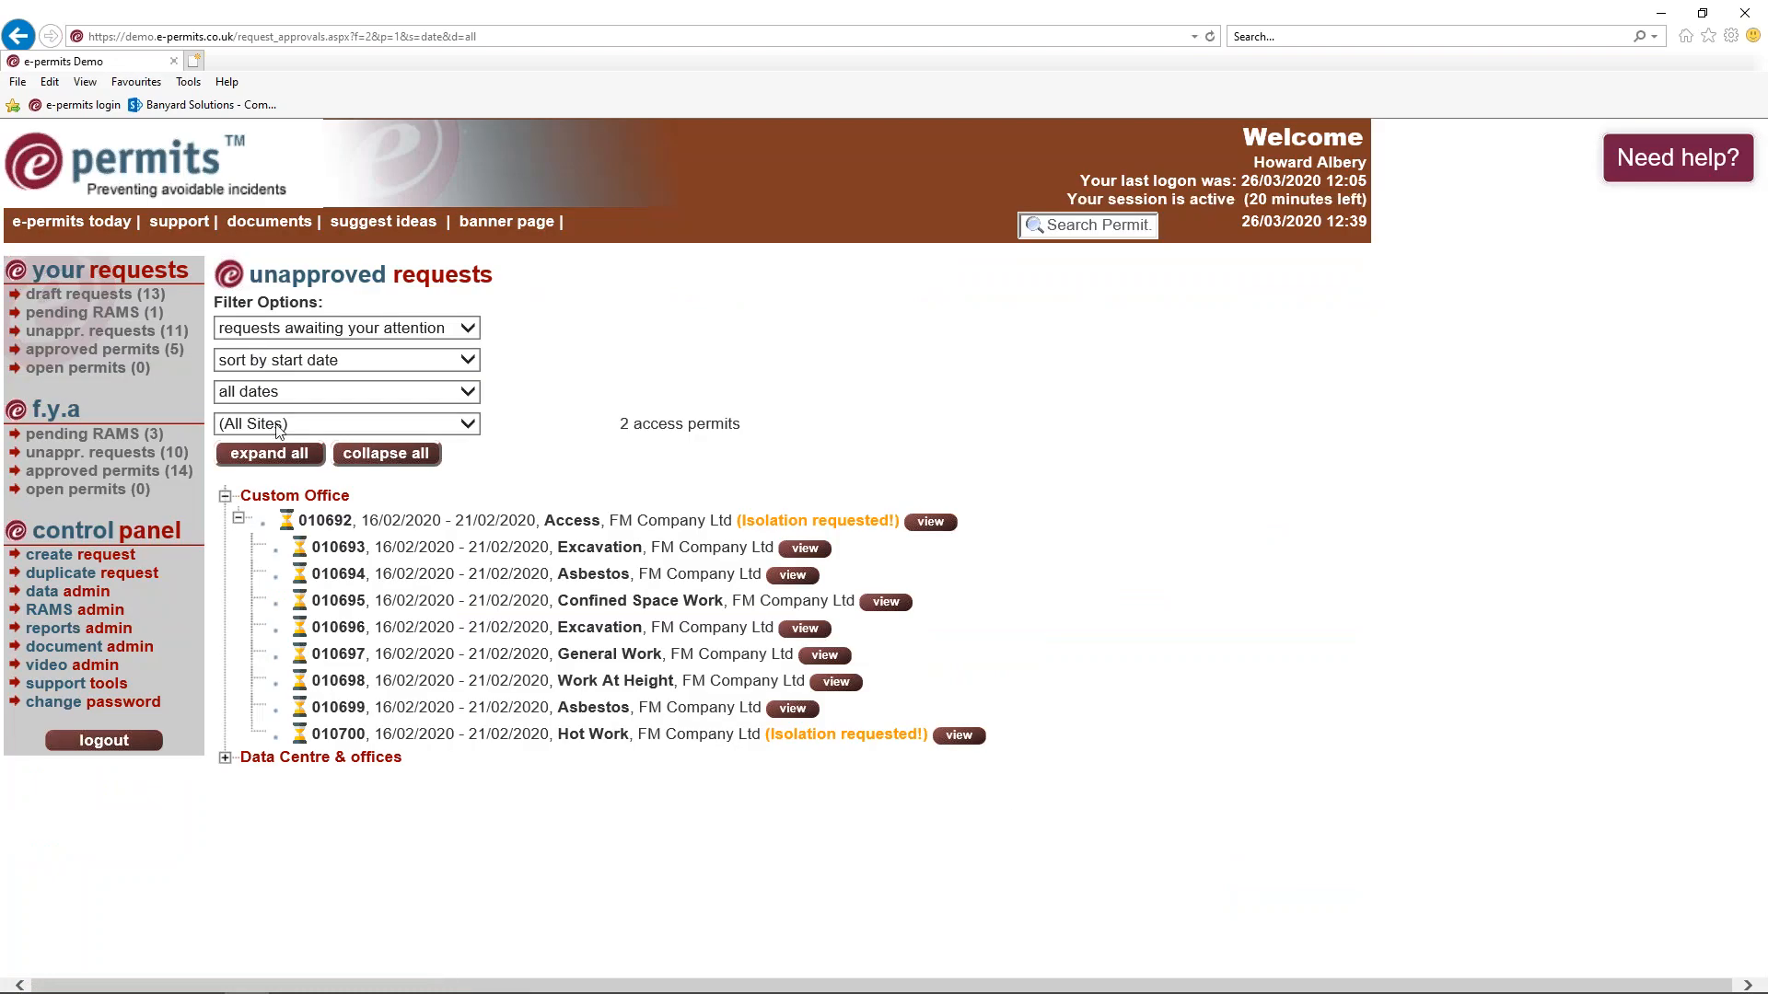
In approved permits, expand 010750, open its summary and scroll to the PPE requirements
left_click(63, 473)
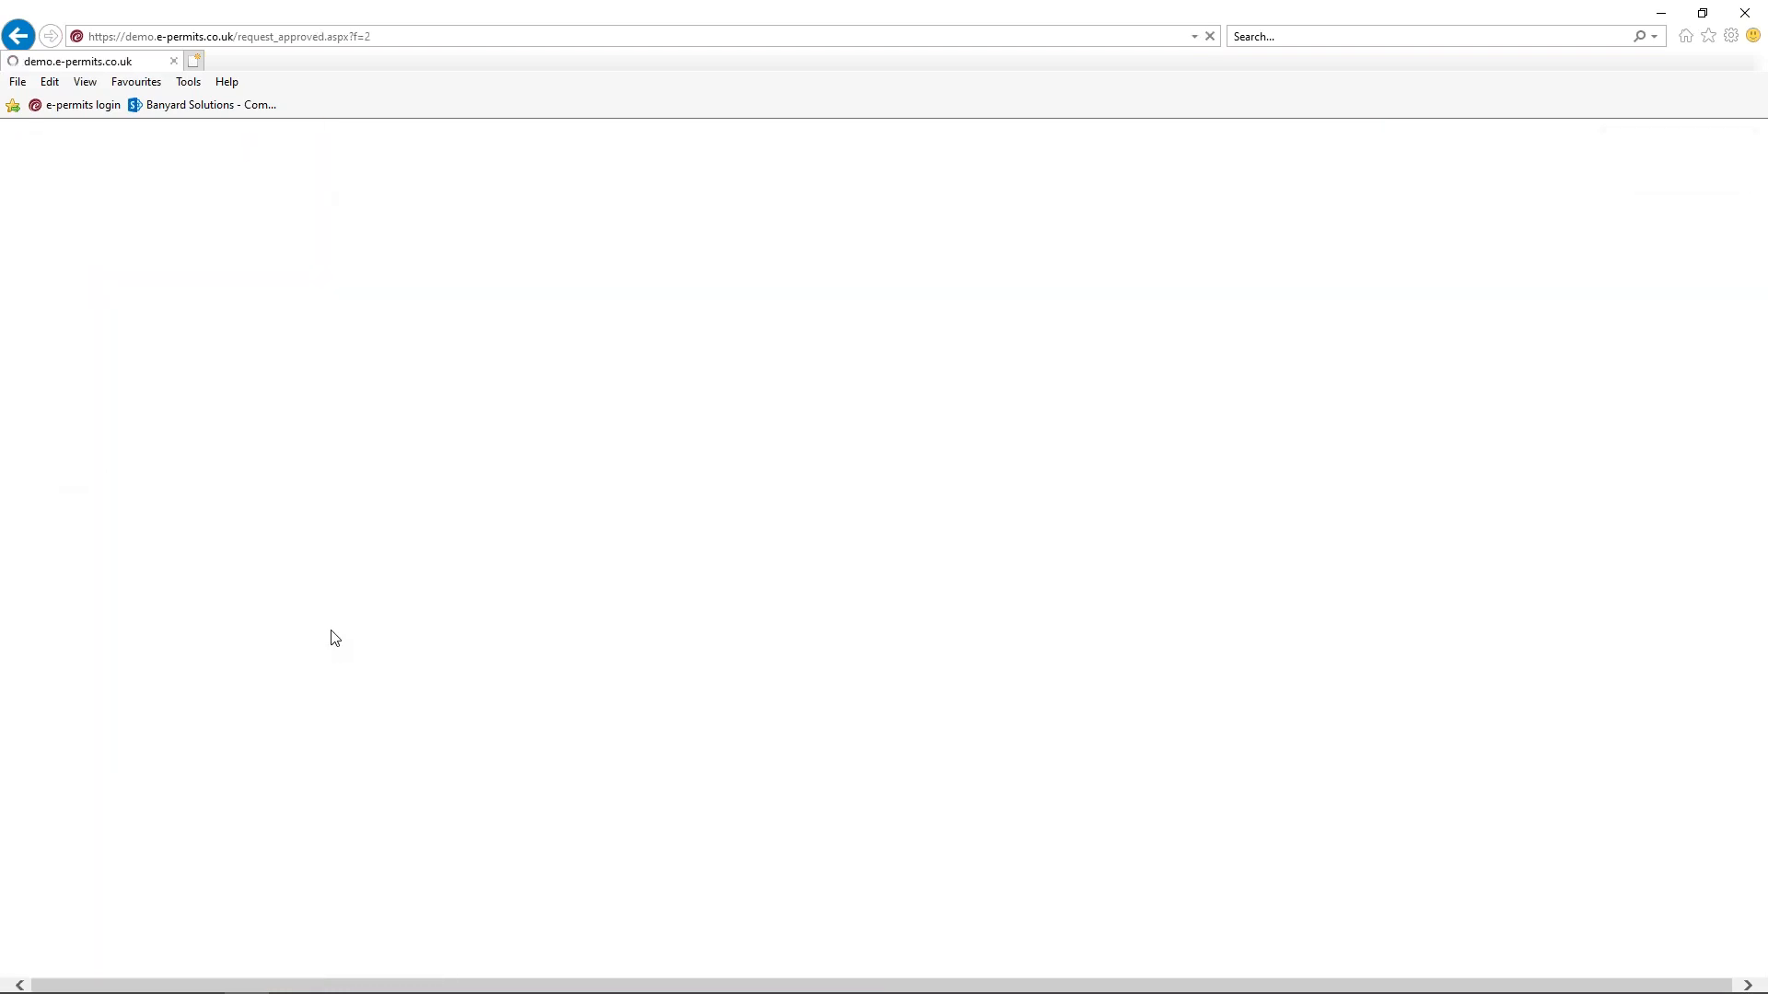
left_click(237, 571)
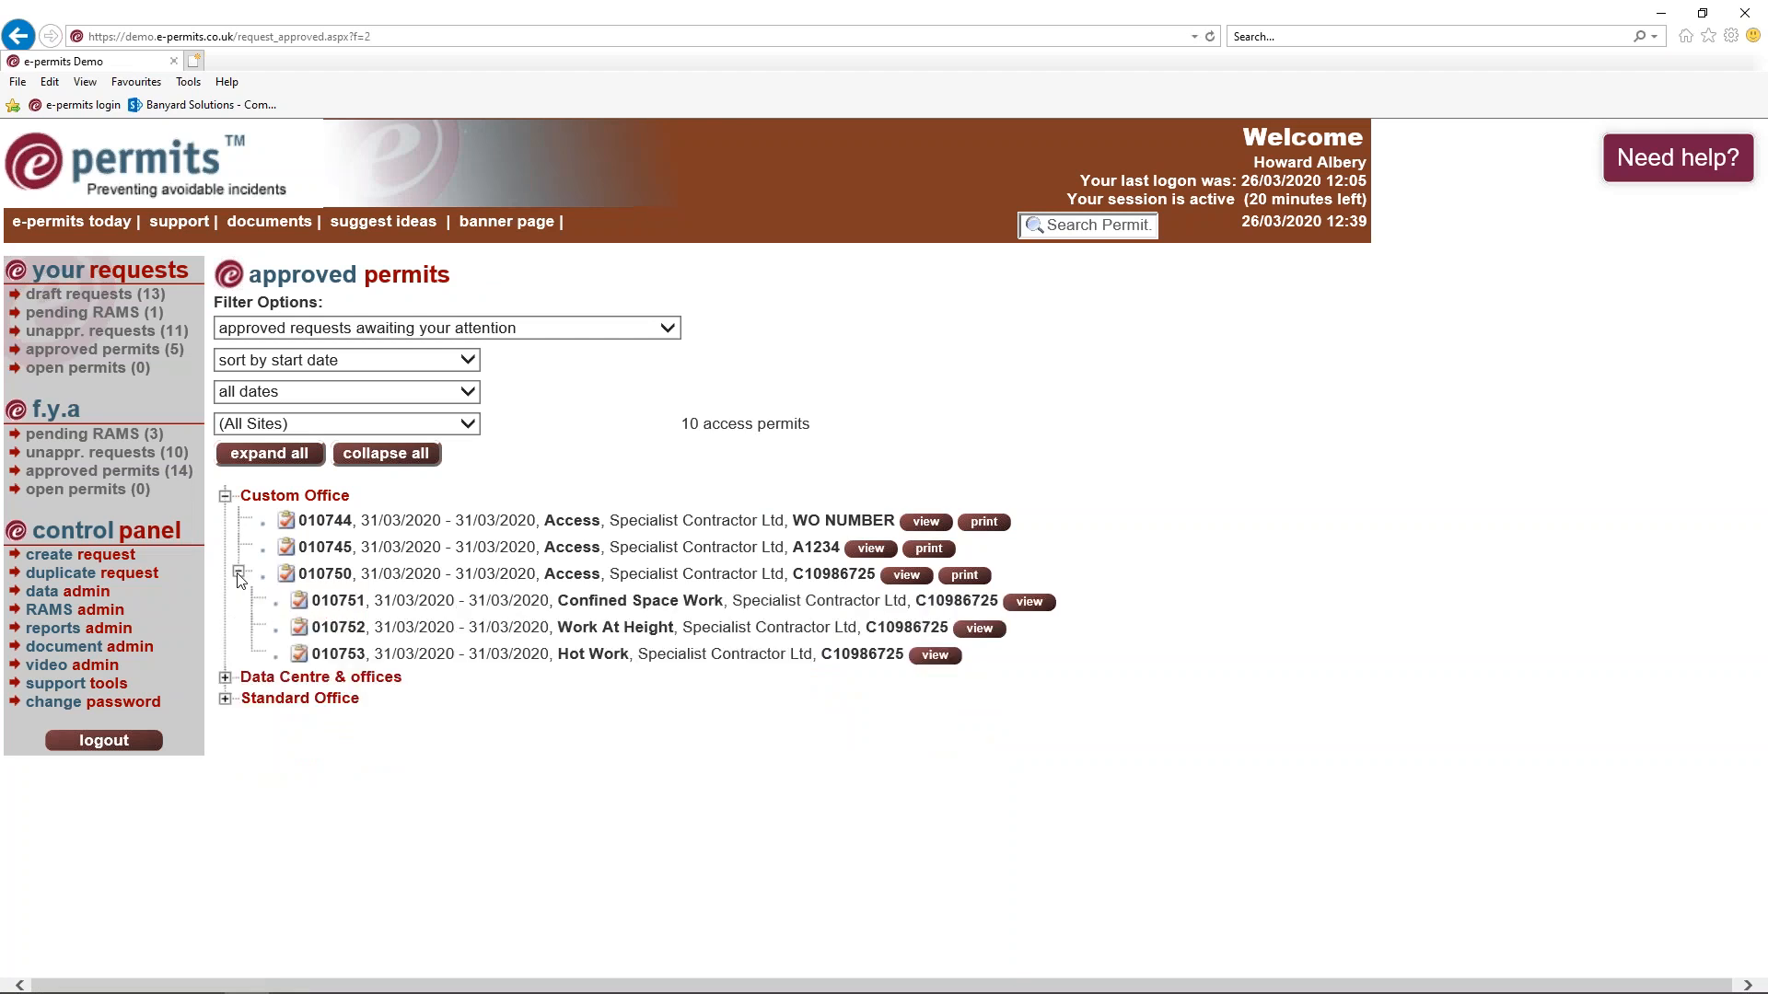
left_click(918, 576)
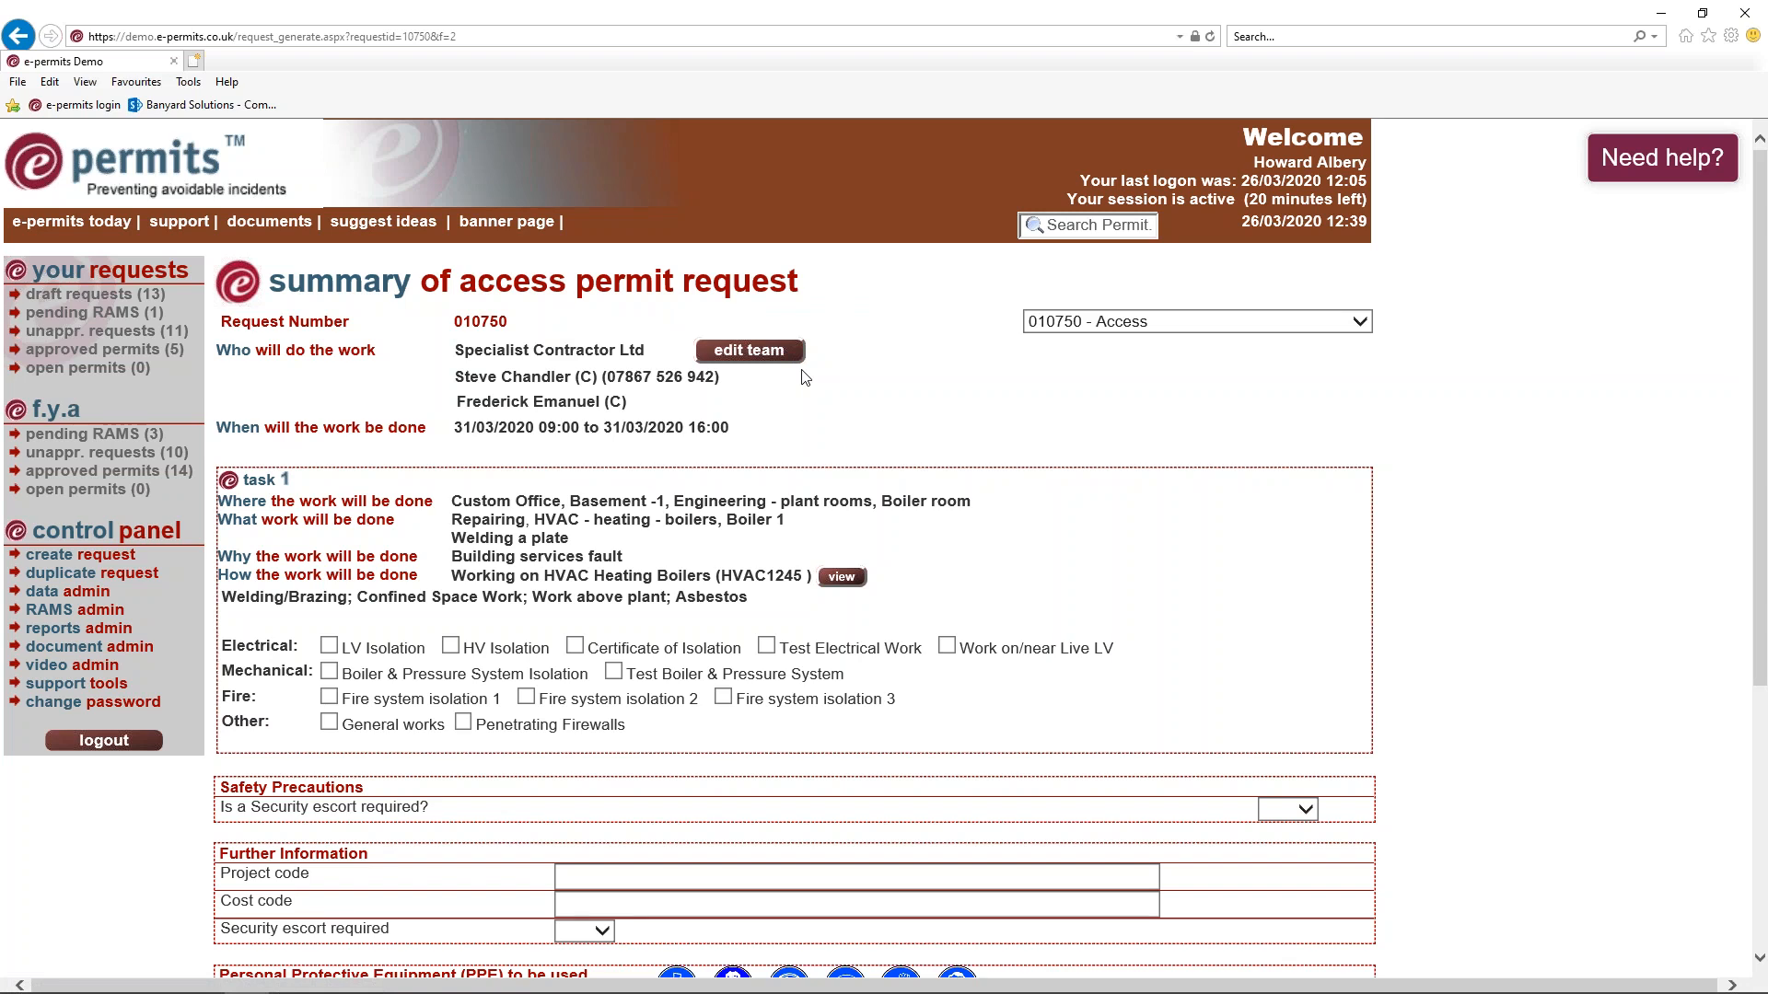
scroll(806, 376, "down", 3)
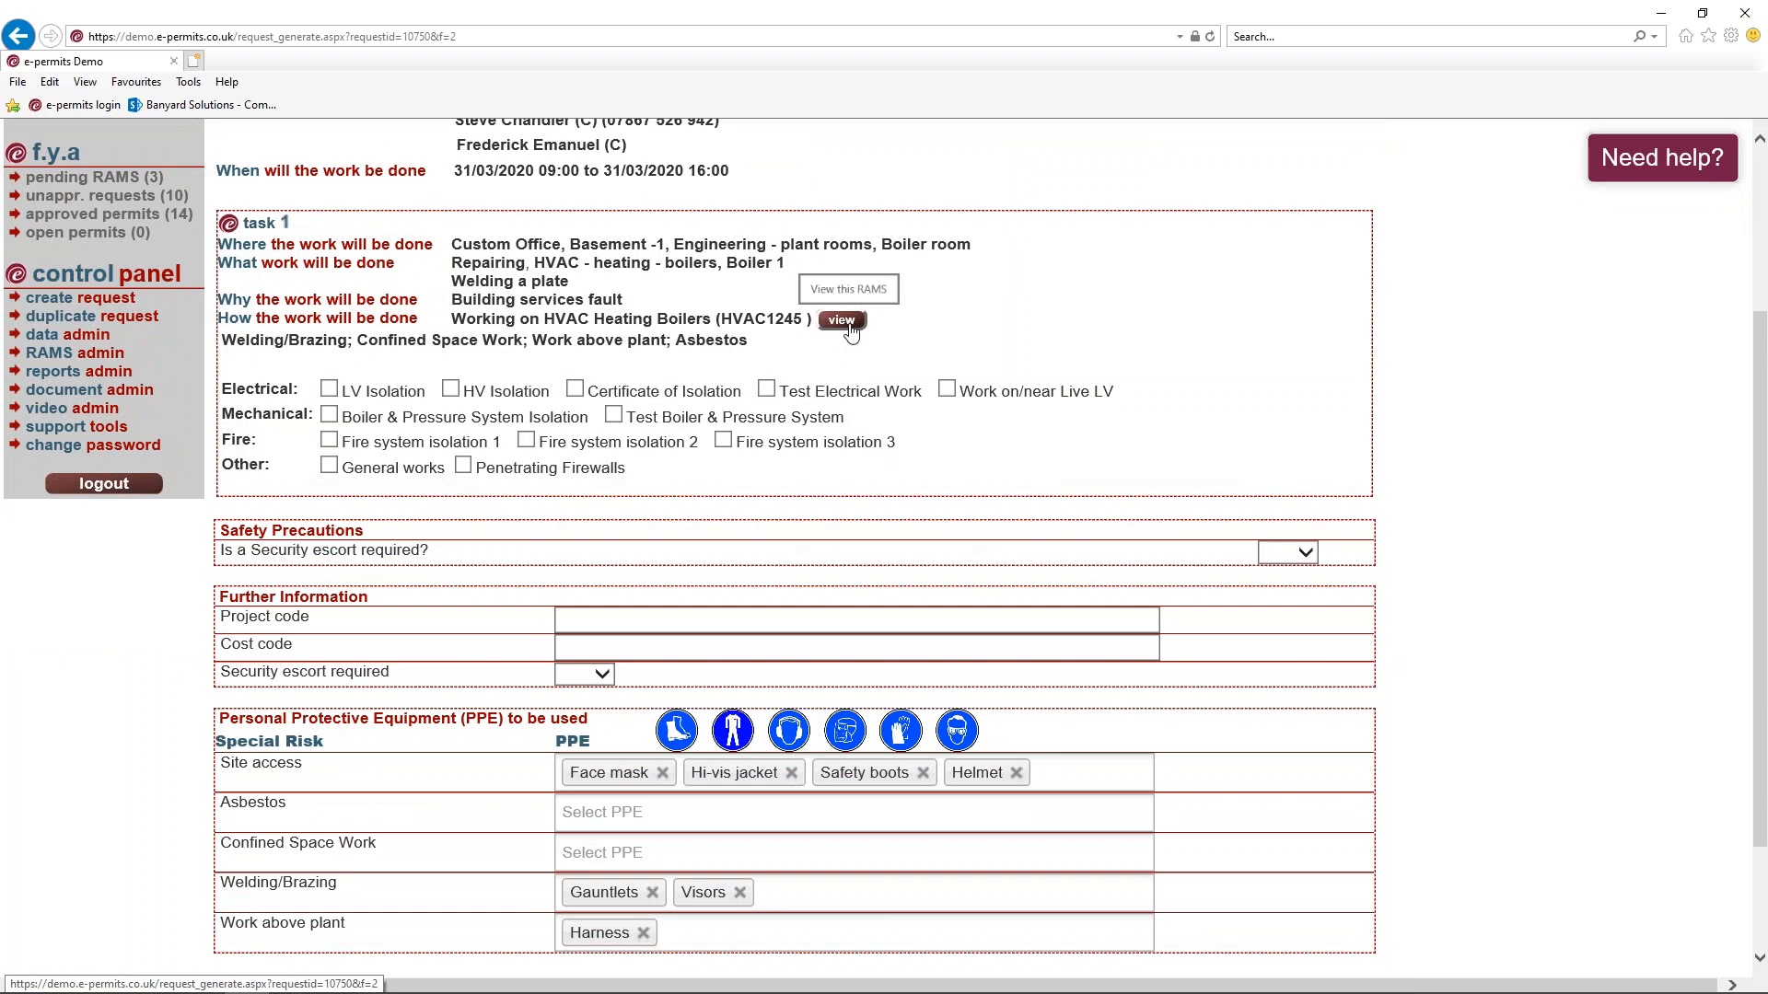
scroll(504, 369, "down", 2)
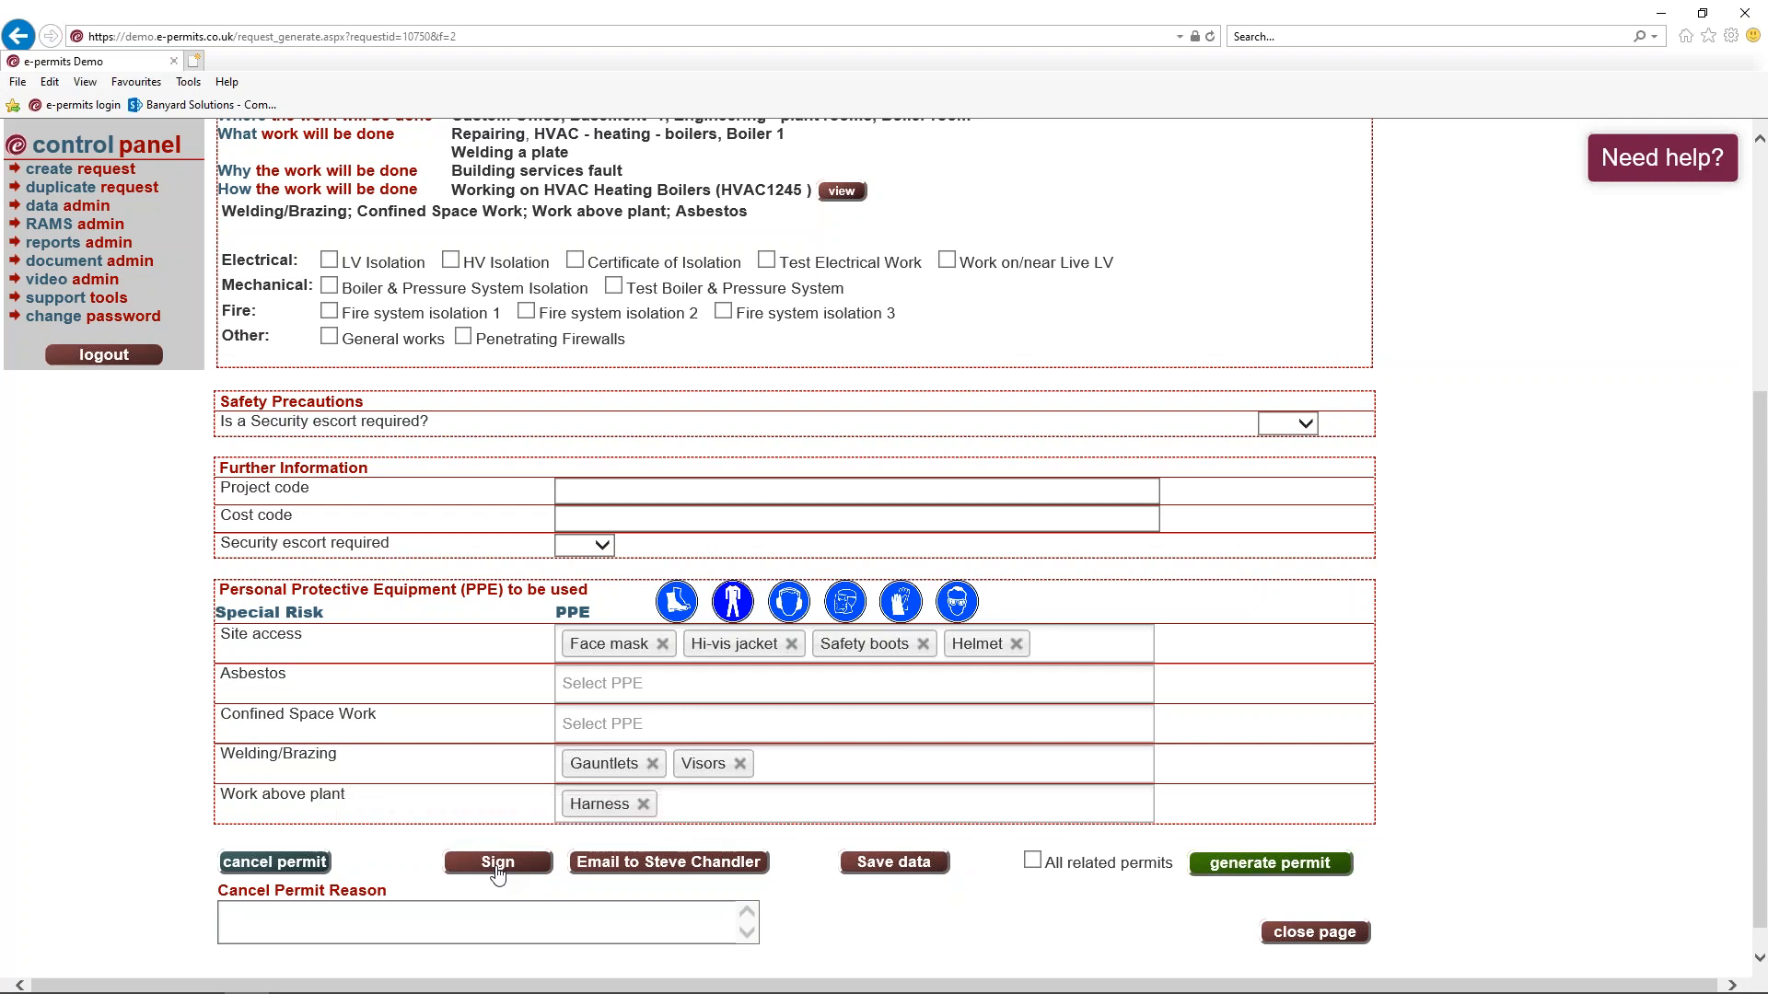
Generate permit 010750 and open Permit010750.pdf in Acrobat to review the Authorisation to Access
left_click(1271, 879)
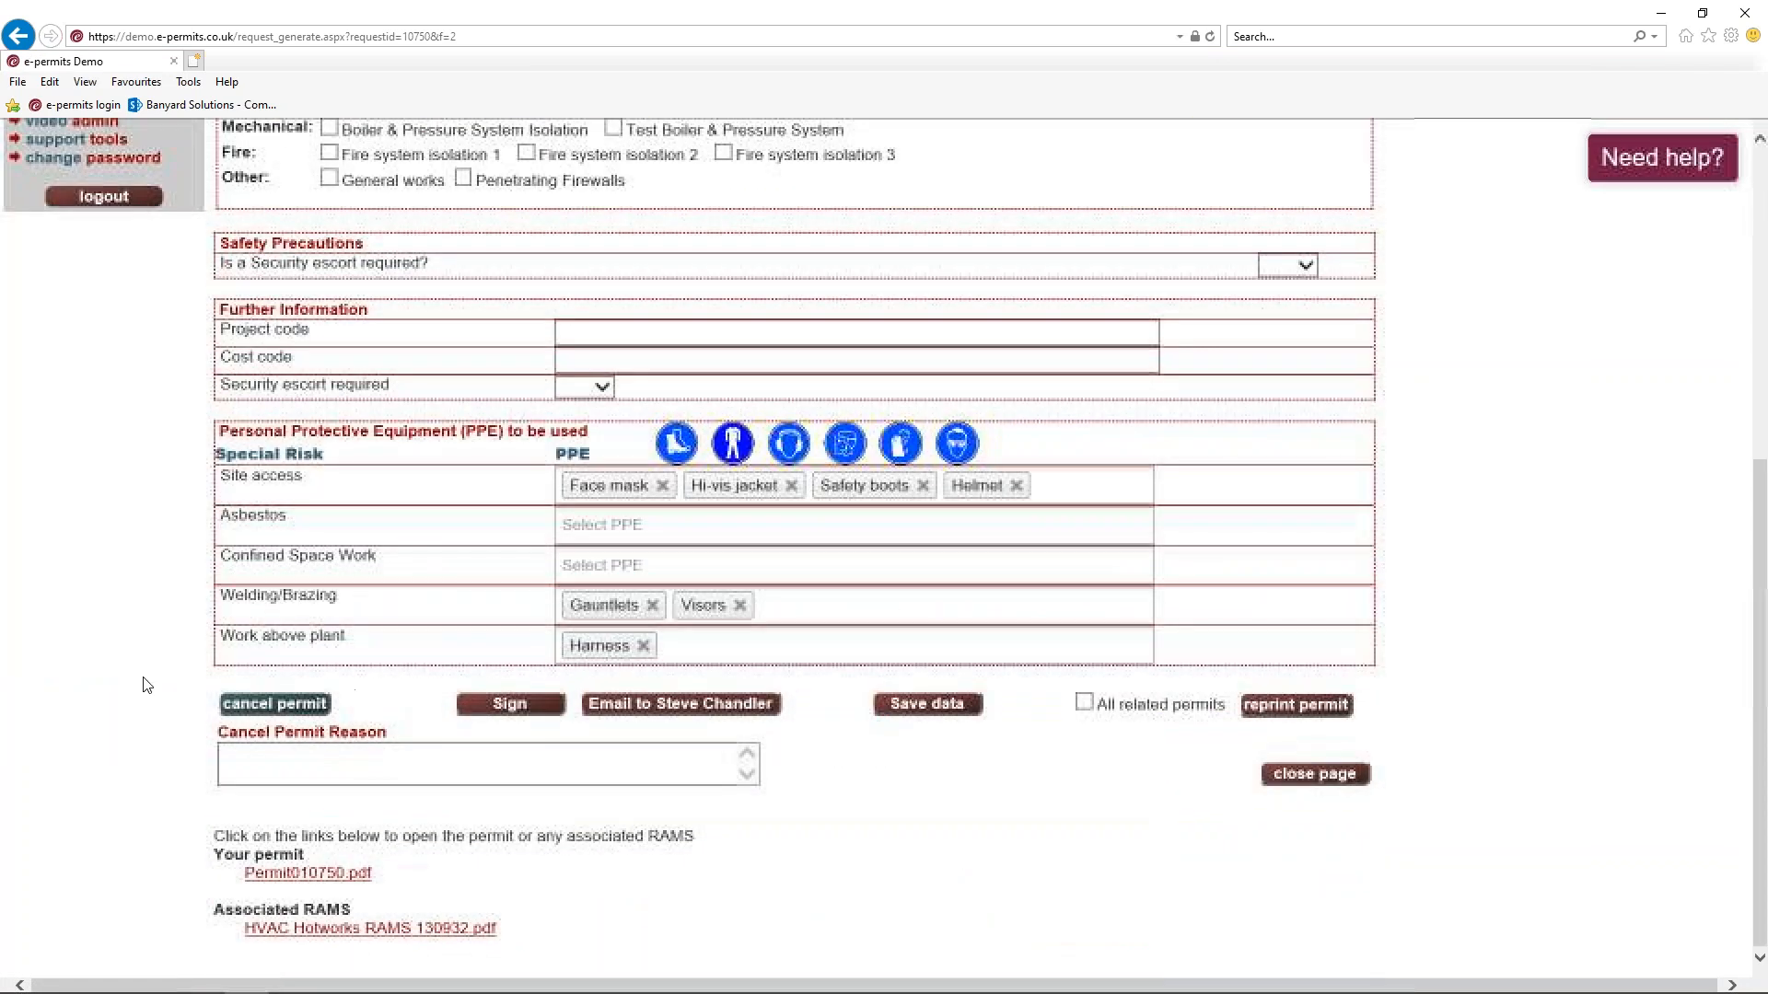
left_click(276, 873)
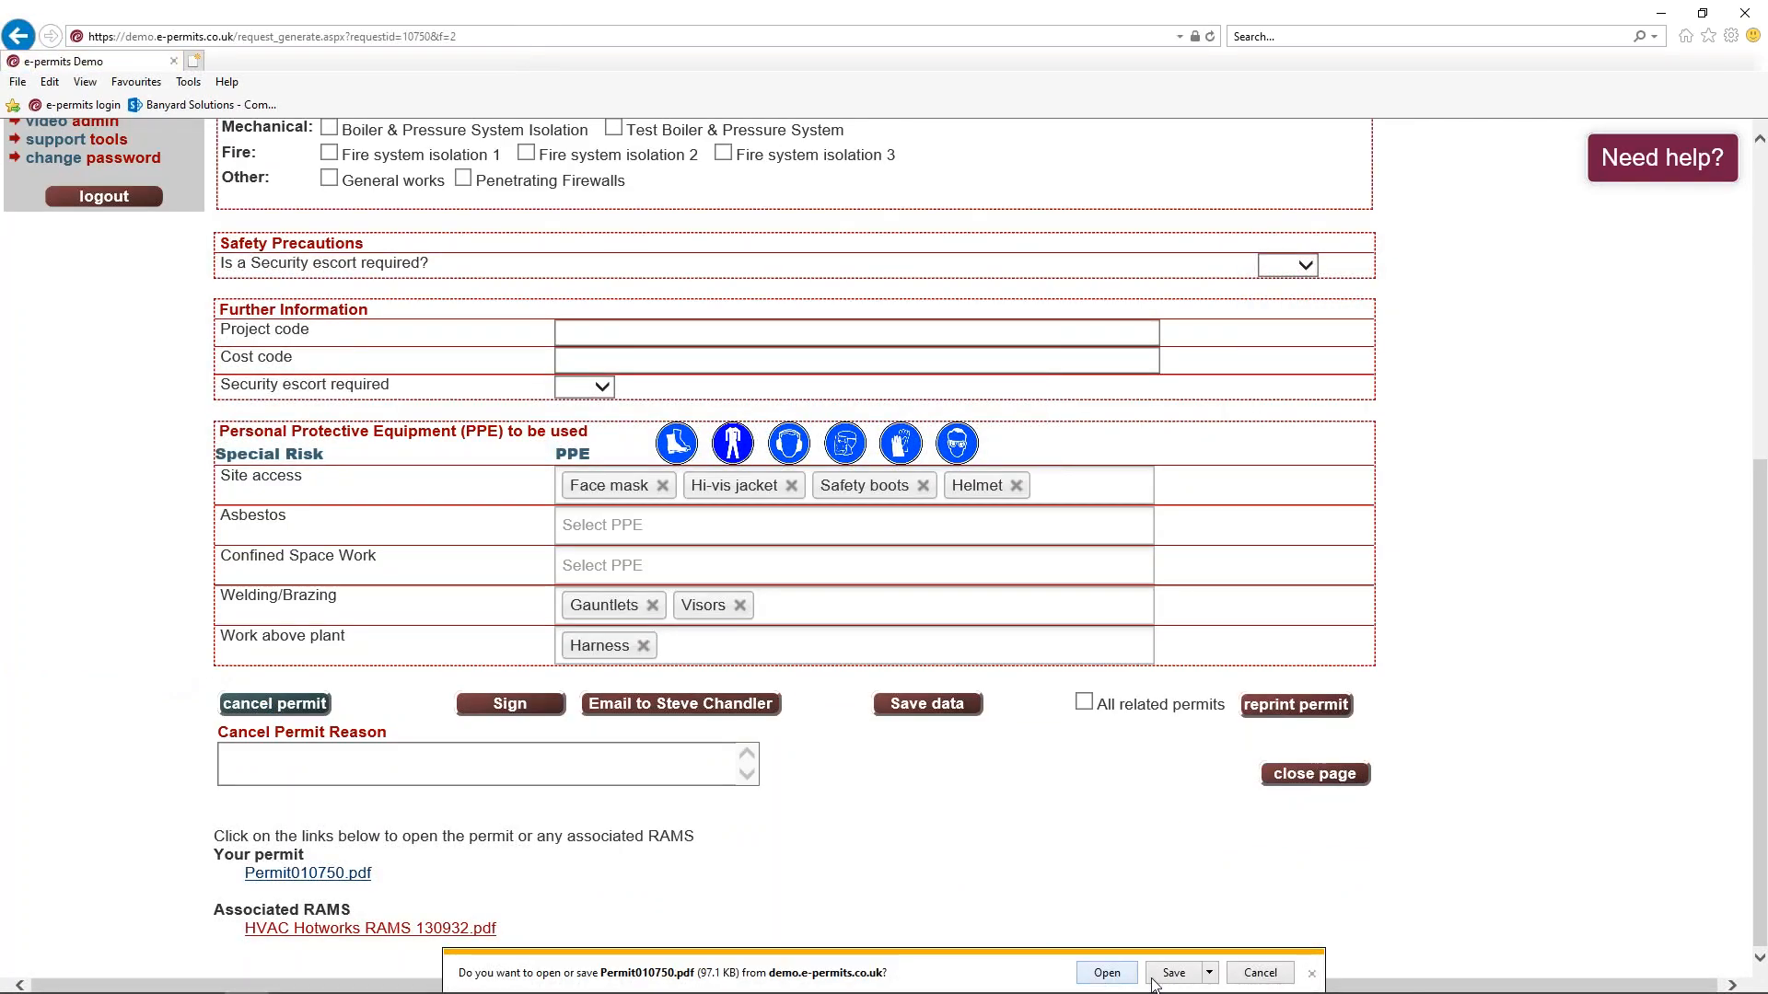
left_click(1125, 974)
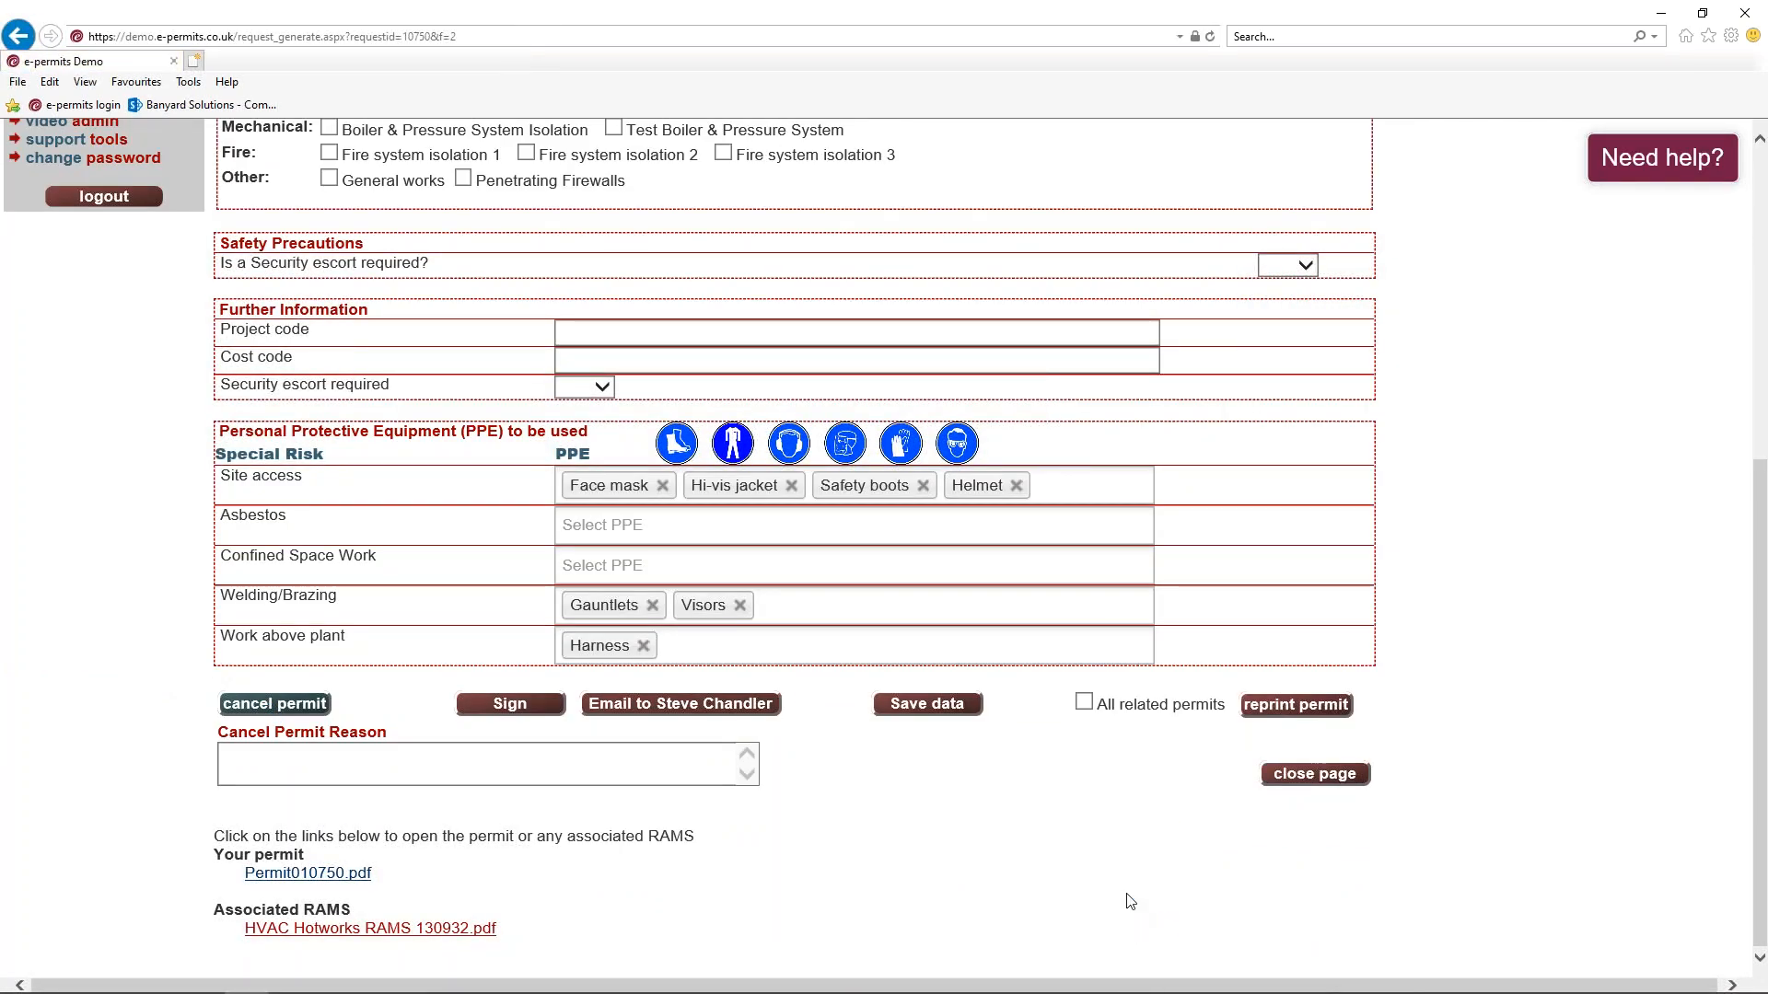
scroll(388, 424, "down", 1)
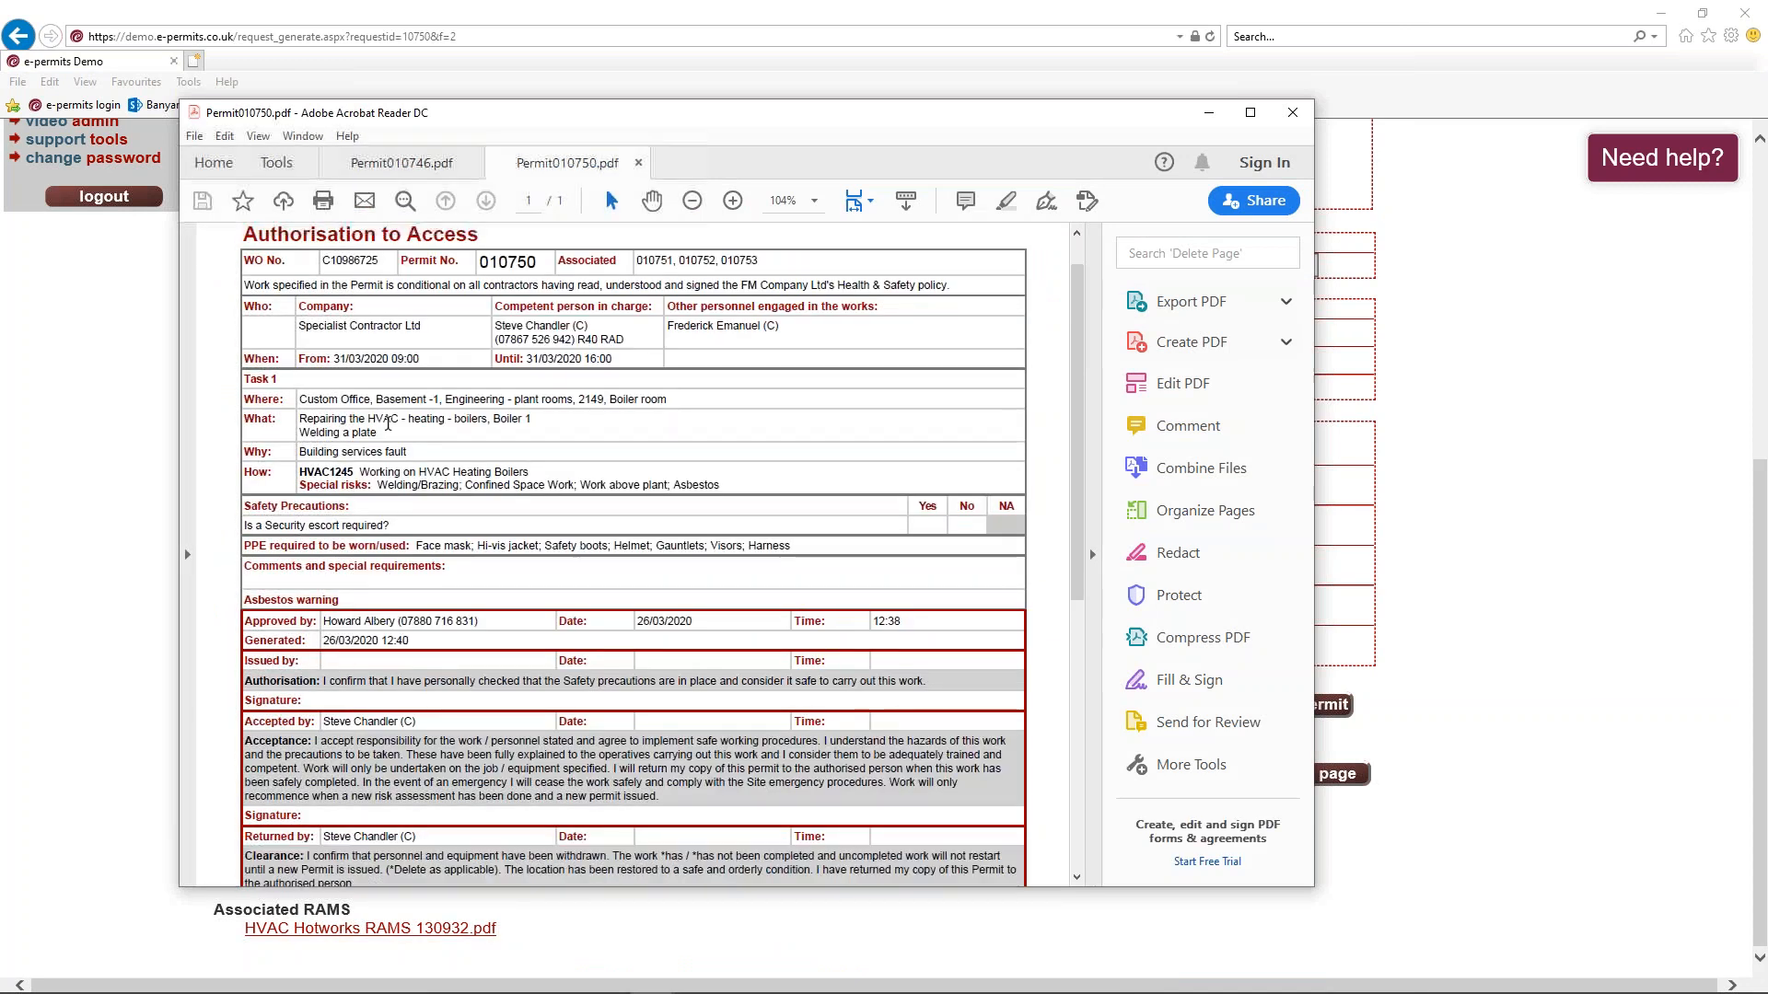
scroll(314, 330, "down", 2)
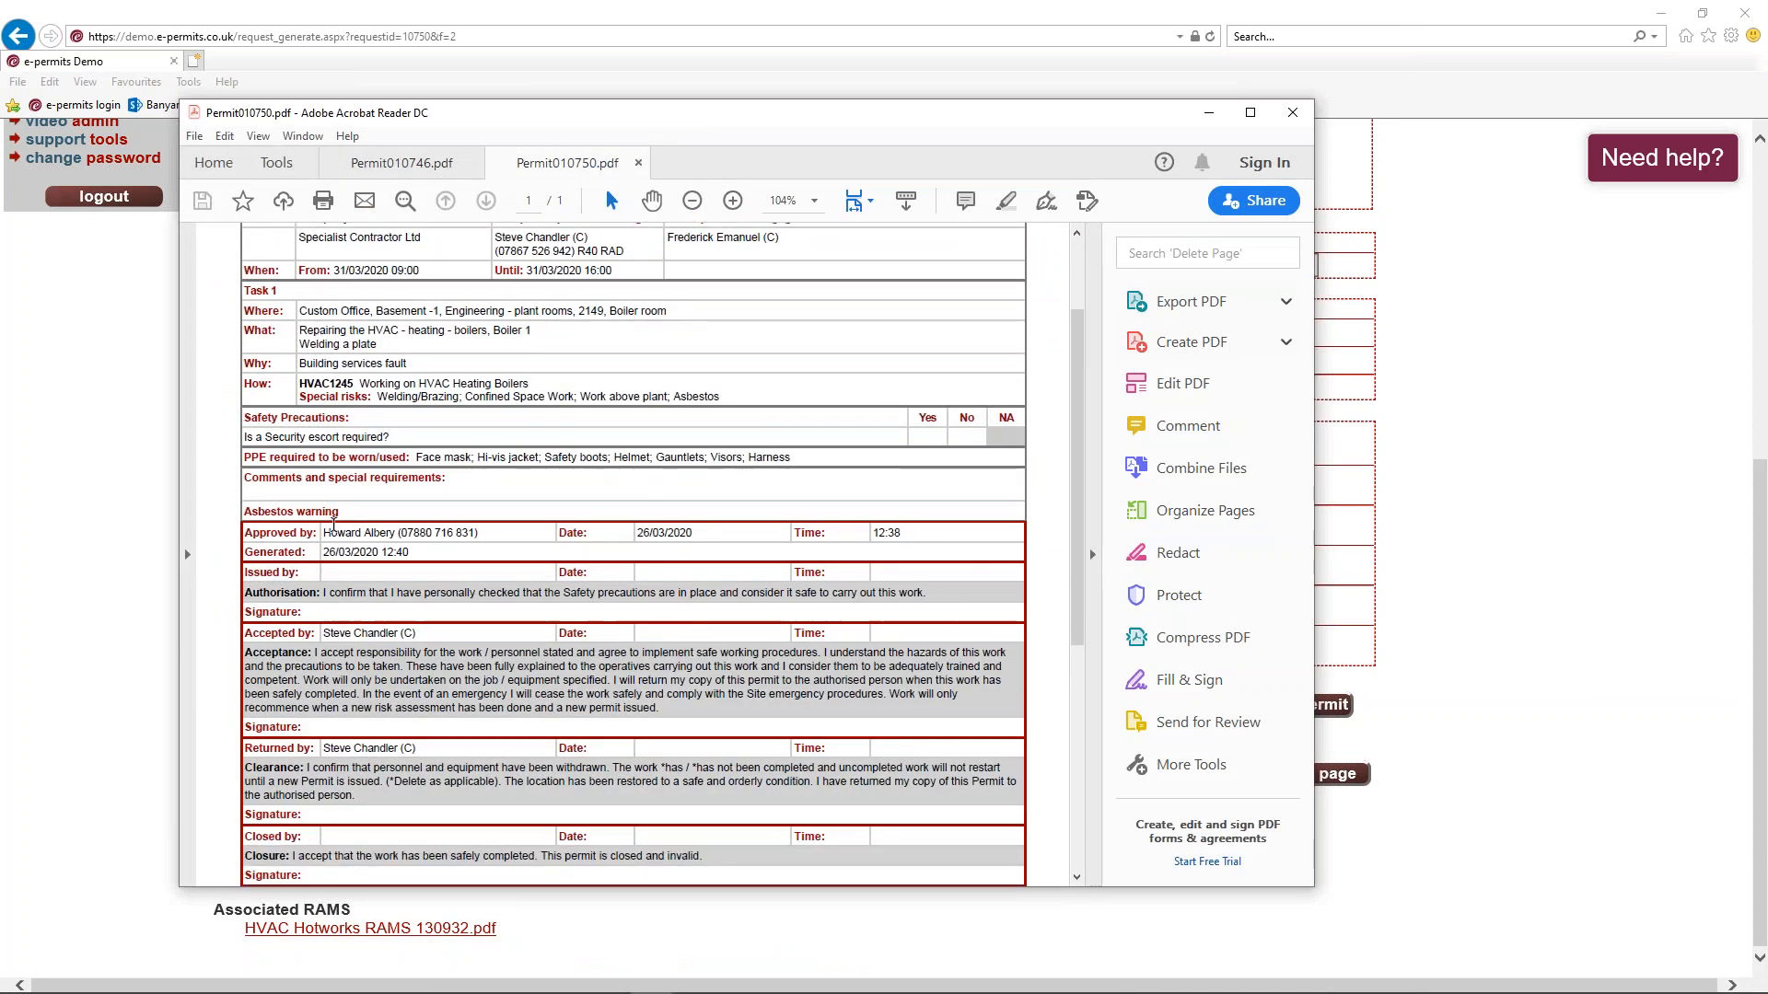